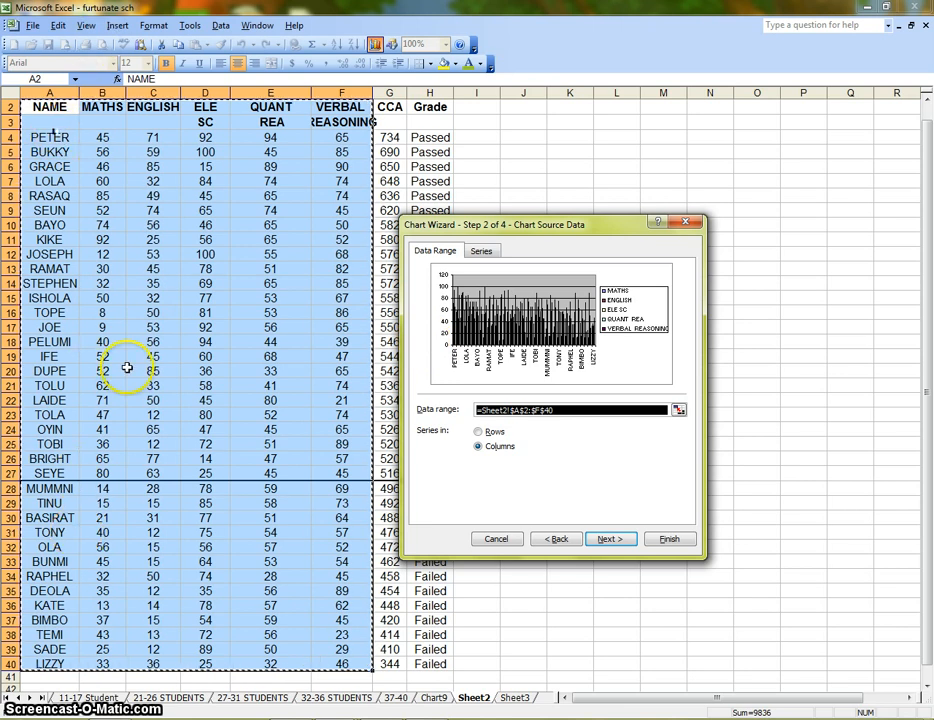
Discard the current chart setup and start a clustered column chart from the range A2:F8
click(501, 539)
click(683, 388)
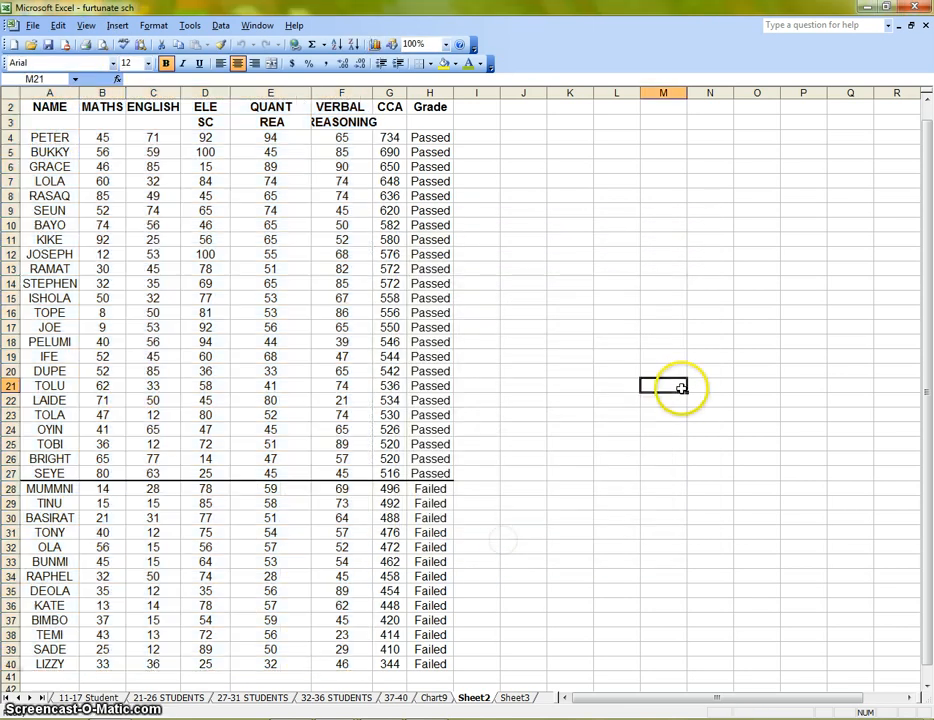
drag(48, 106, 337, 196)
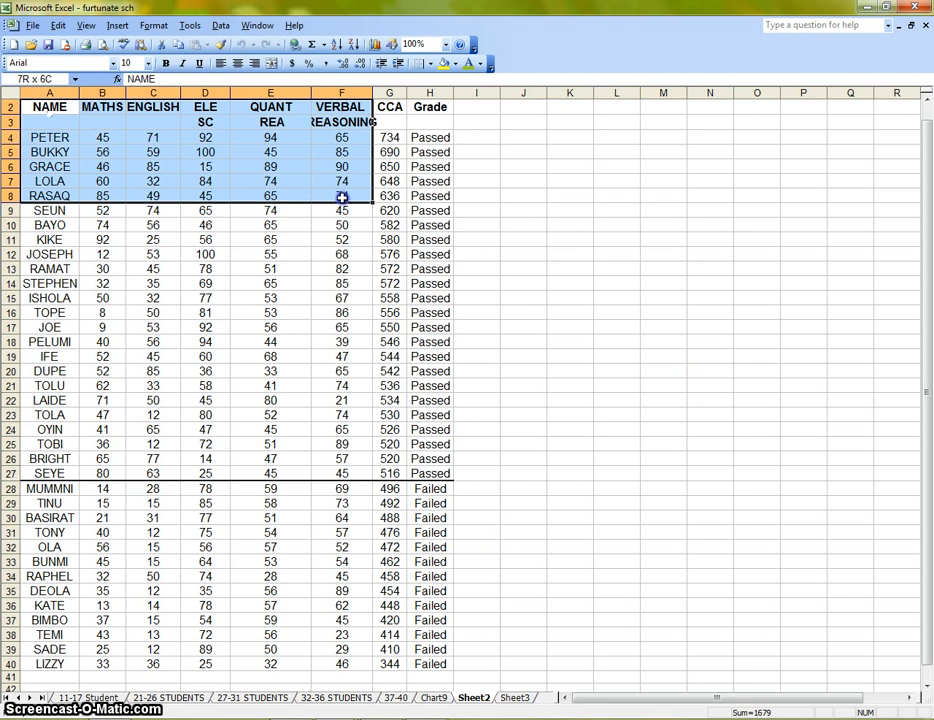
drag(342, 197, 342, 197)
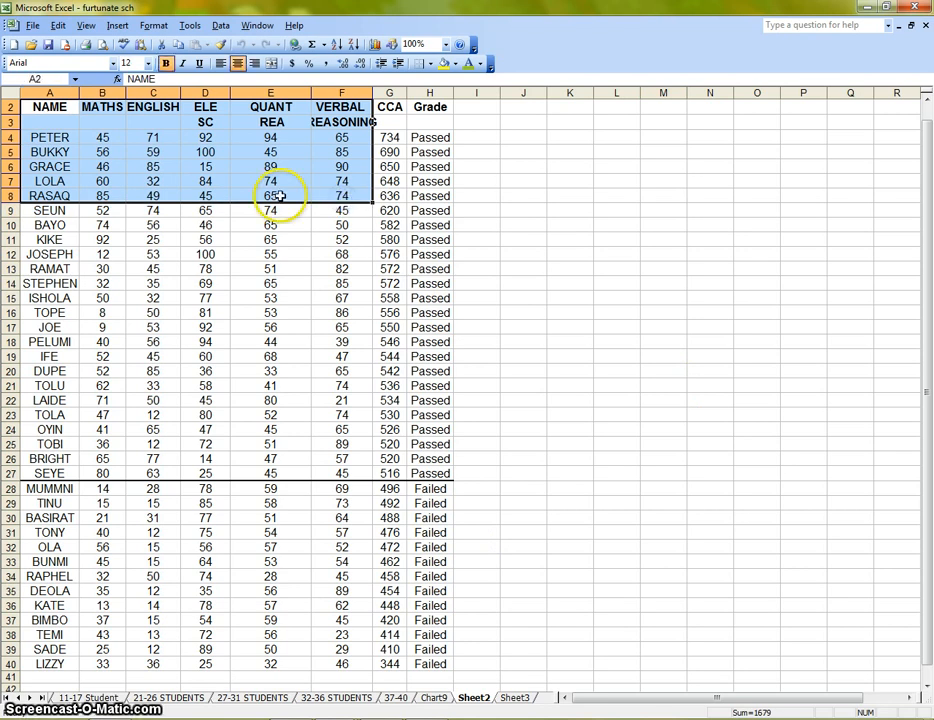
click(385, 44)
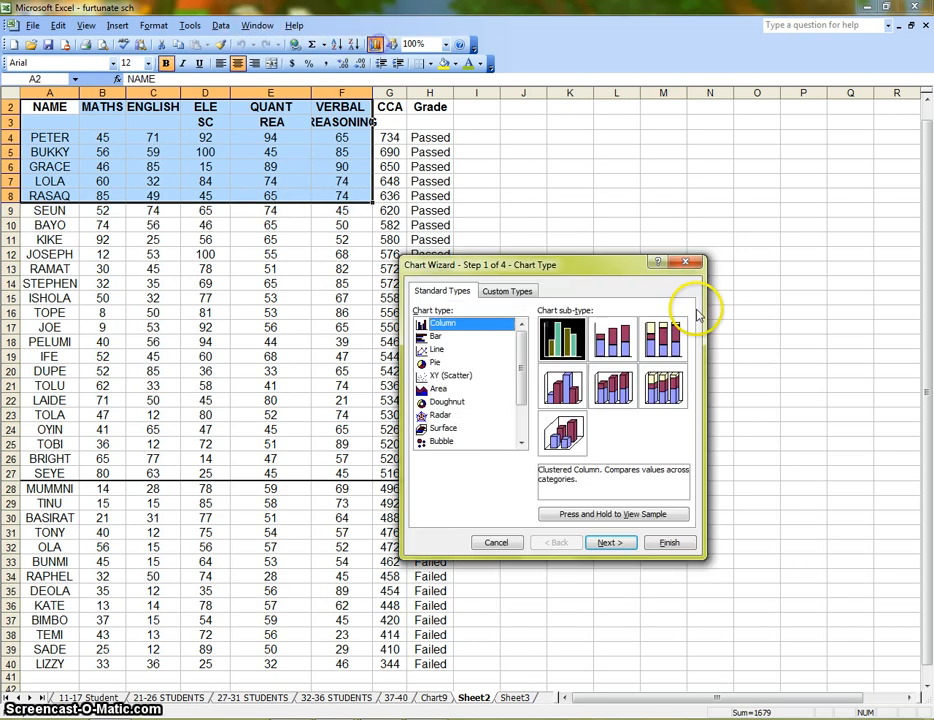
click(610, 545)
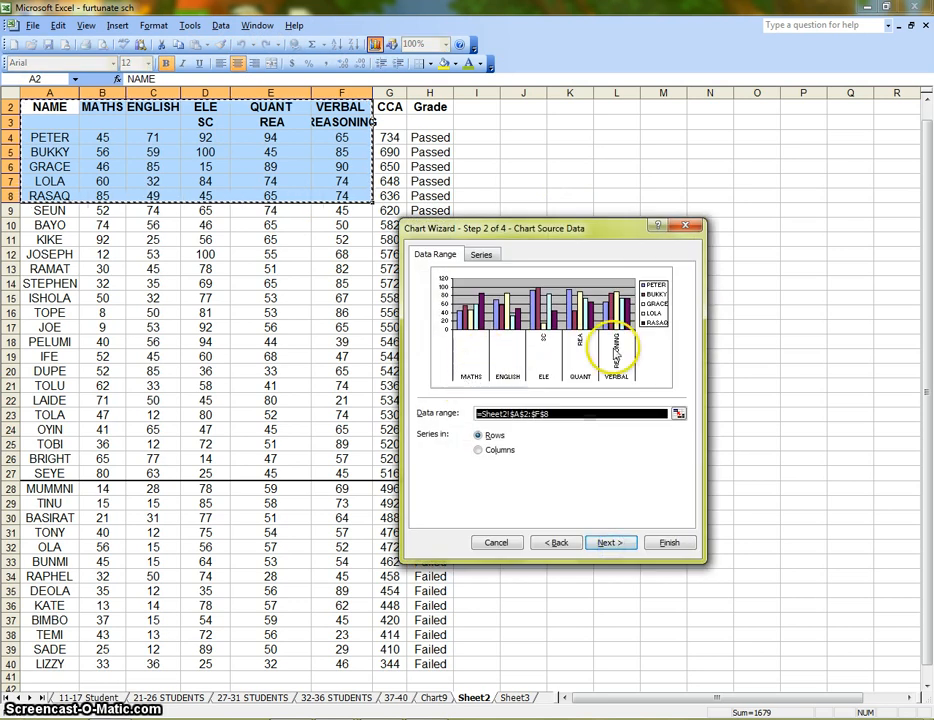
Compare the series orientation in rows and columns, choose Columns, and continue to the chart options
click(503, 450)
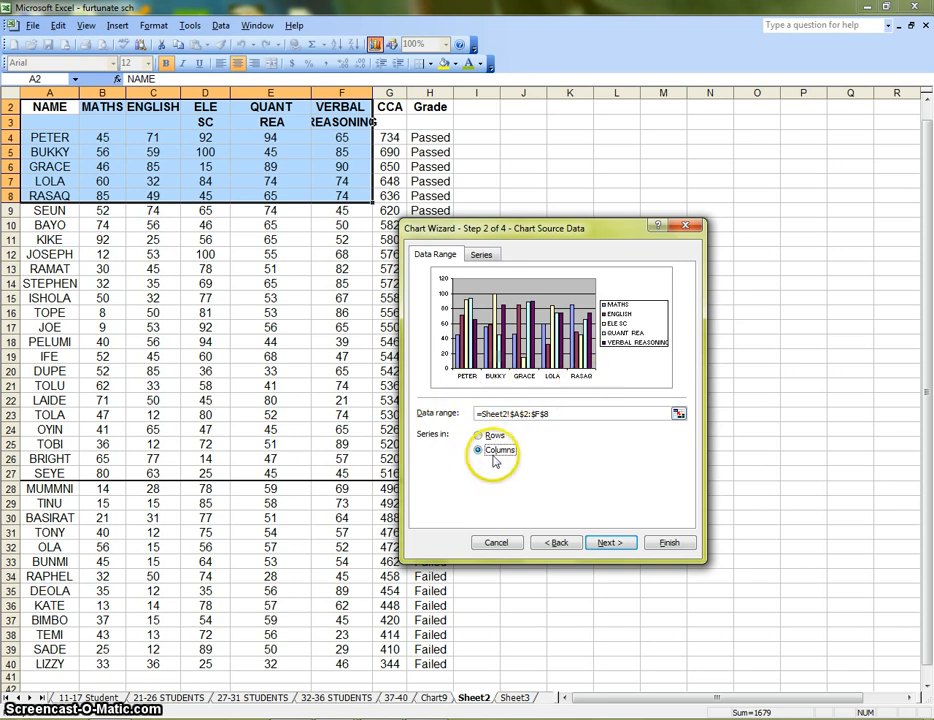
click(488, 438)
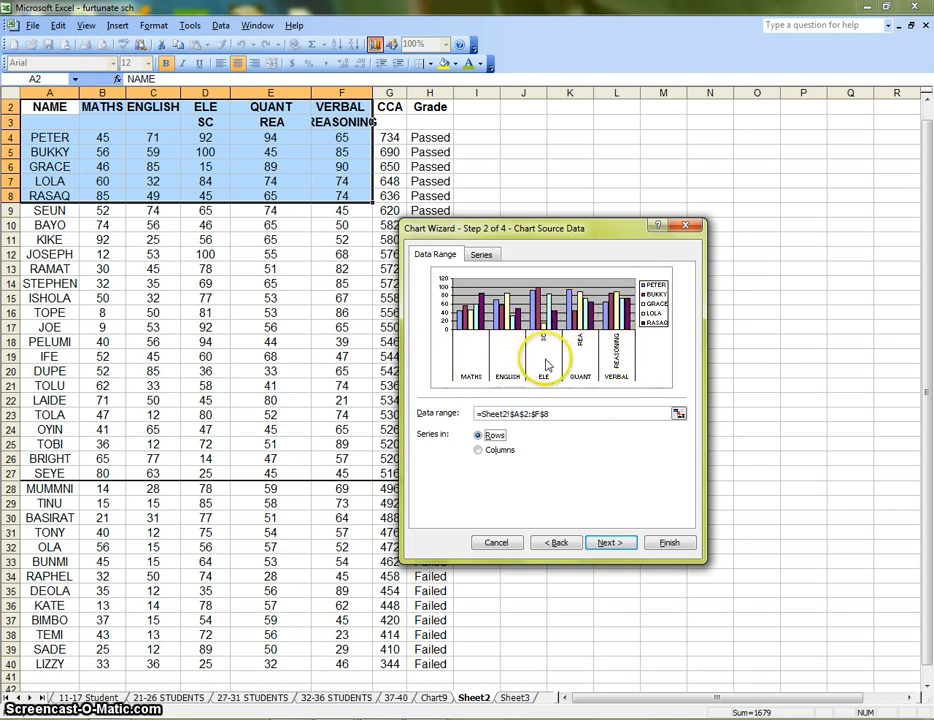
click(500, 449)
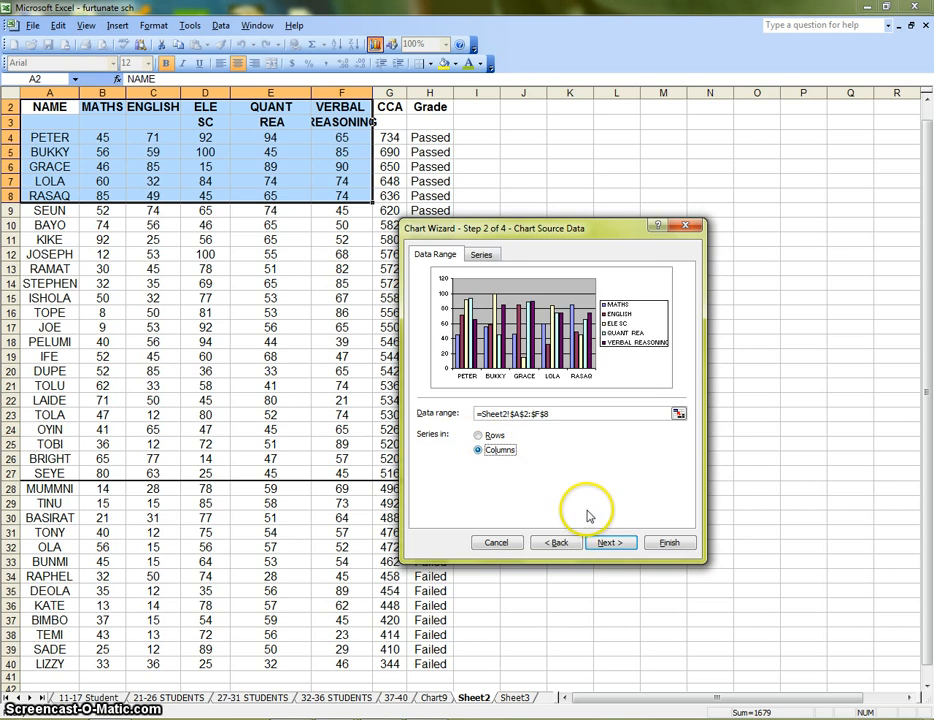
click(612, 545)
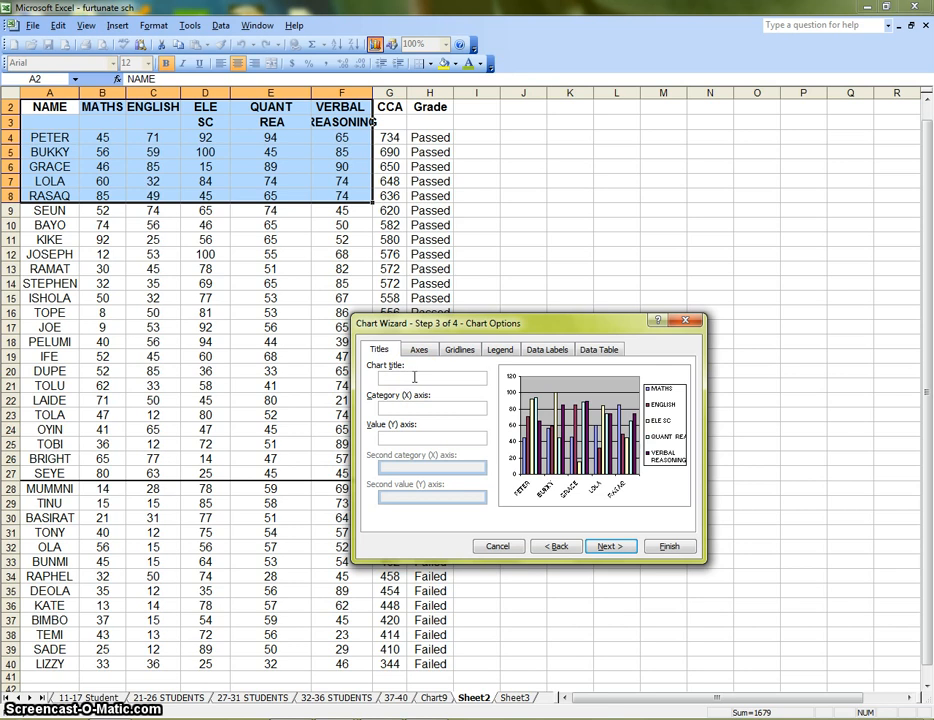
Title the chart "3rd Term Report", the category axis "Names" and the value axis "Scores"
text(#)
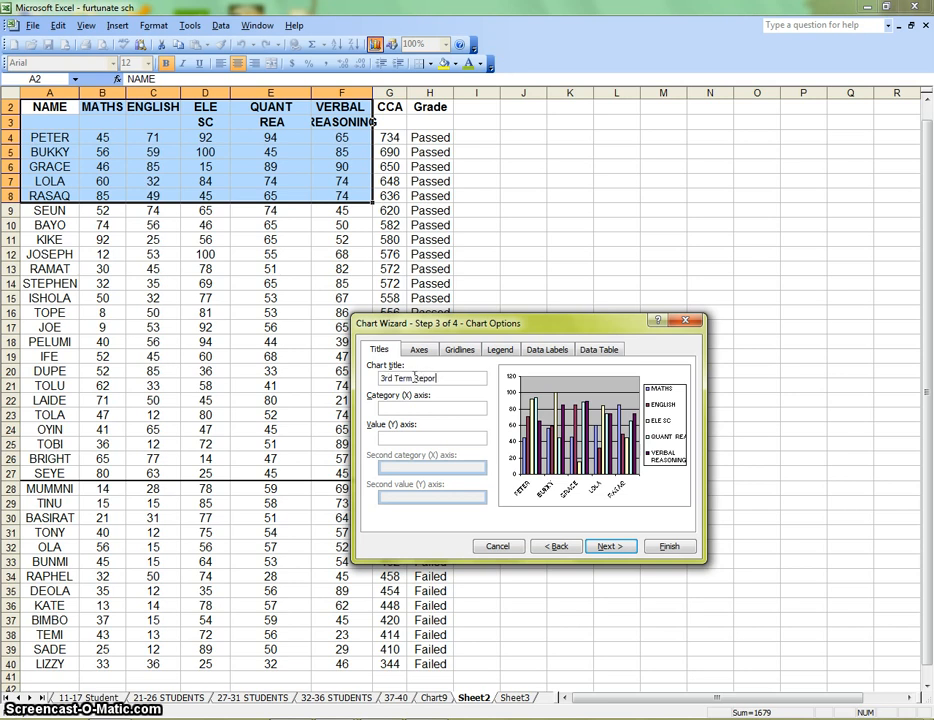
key(Return)
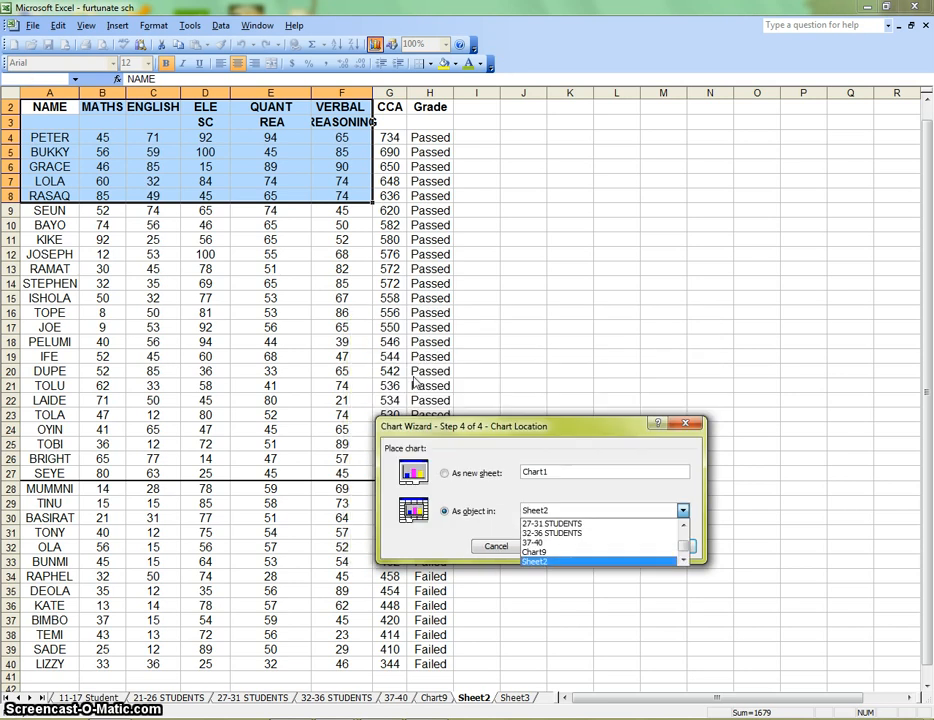
key(Return)
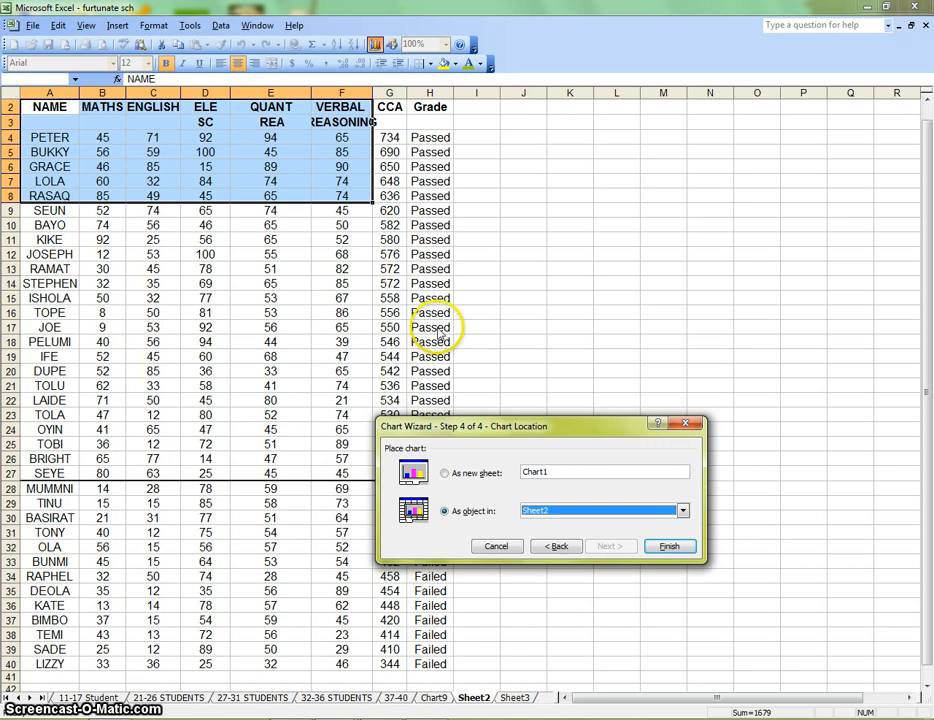
click(556, 546)
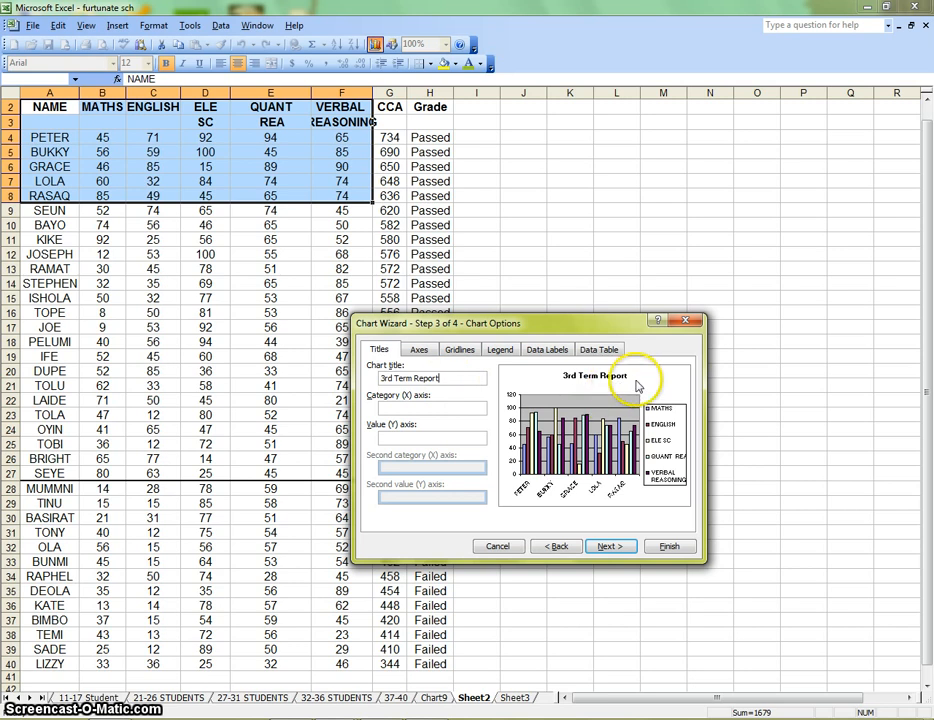
click(438, 408)
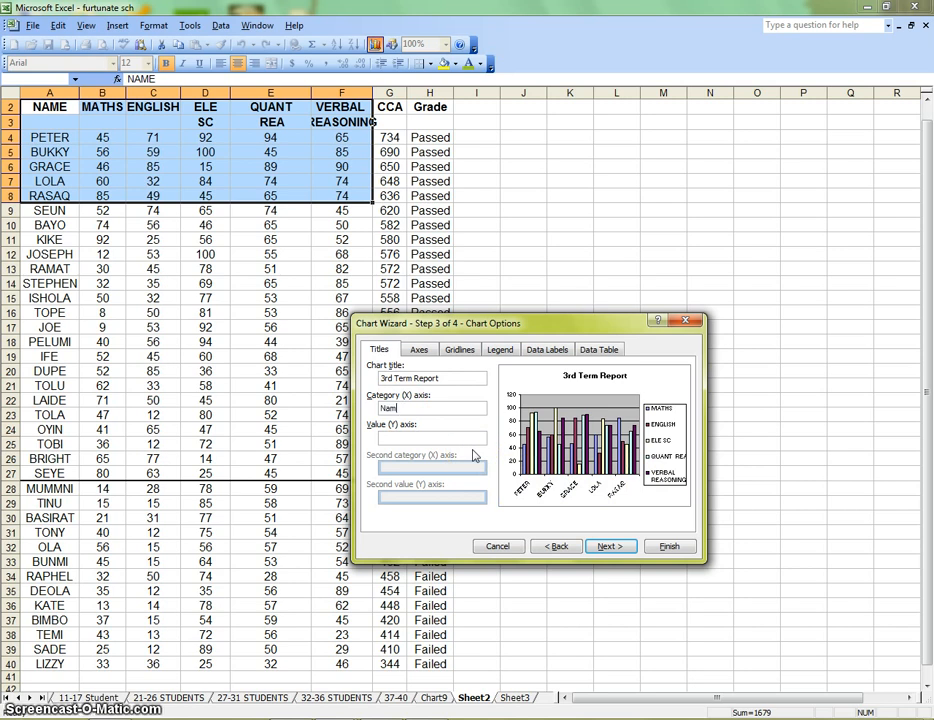
click(440, 437)
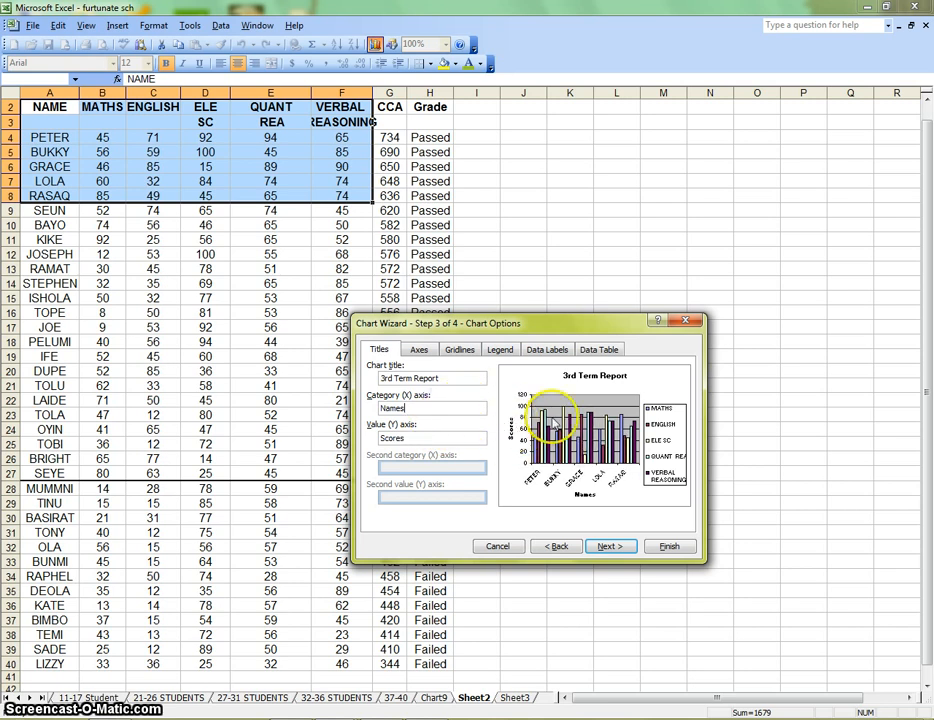
Try the major and minor gridlines on both axes, restoring only the value axis major gridlines
click(420, 350)
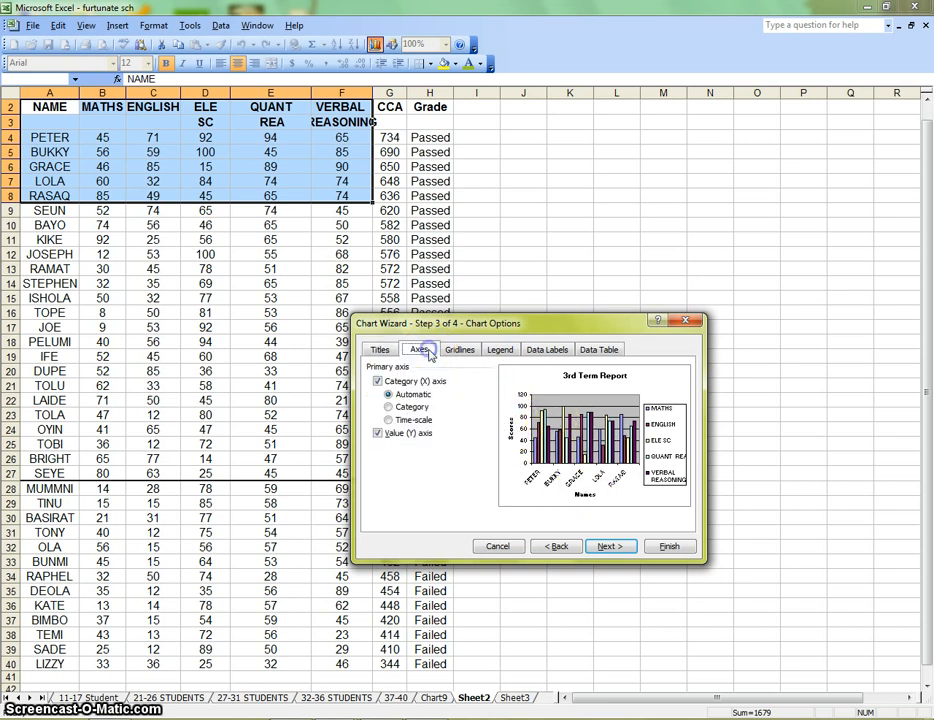
click(461, 352)
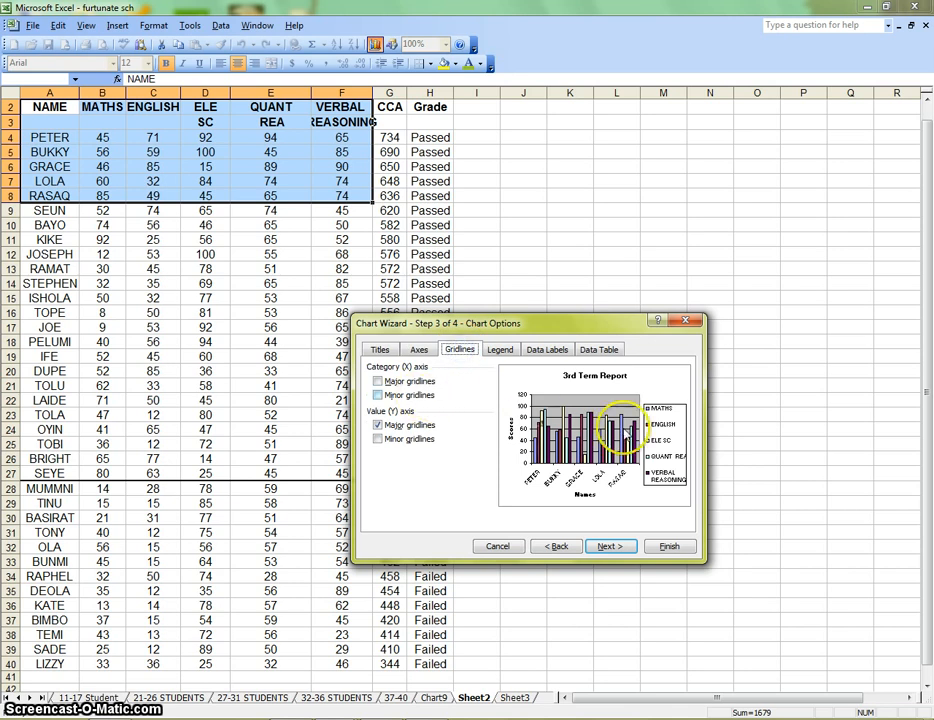
click(378, 381)
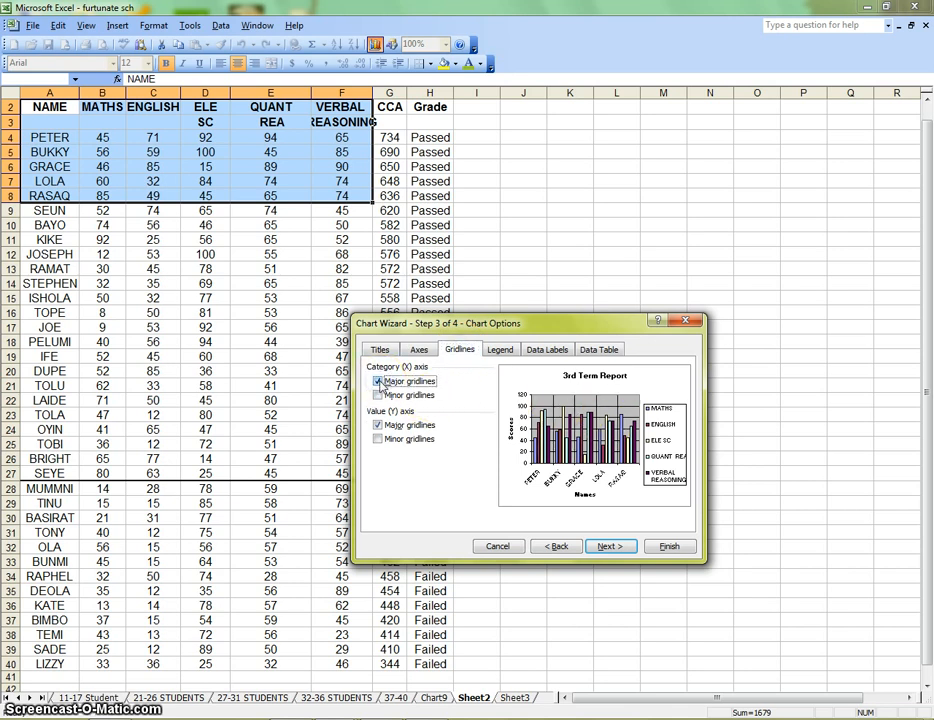
click(379, 396)
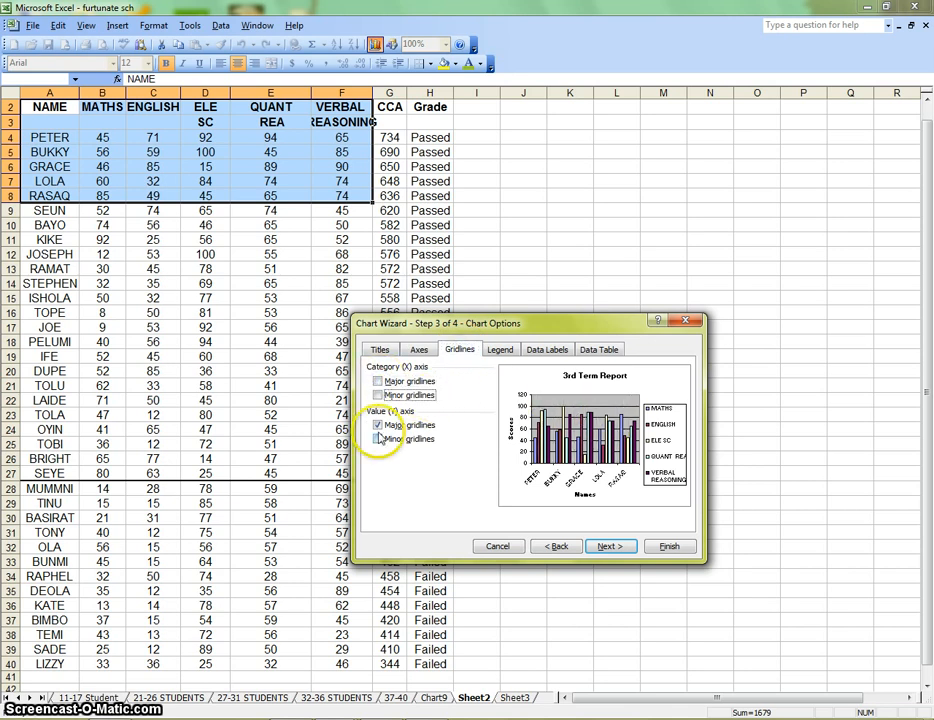
click(379, 440)
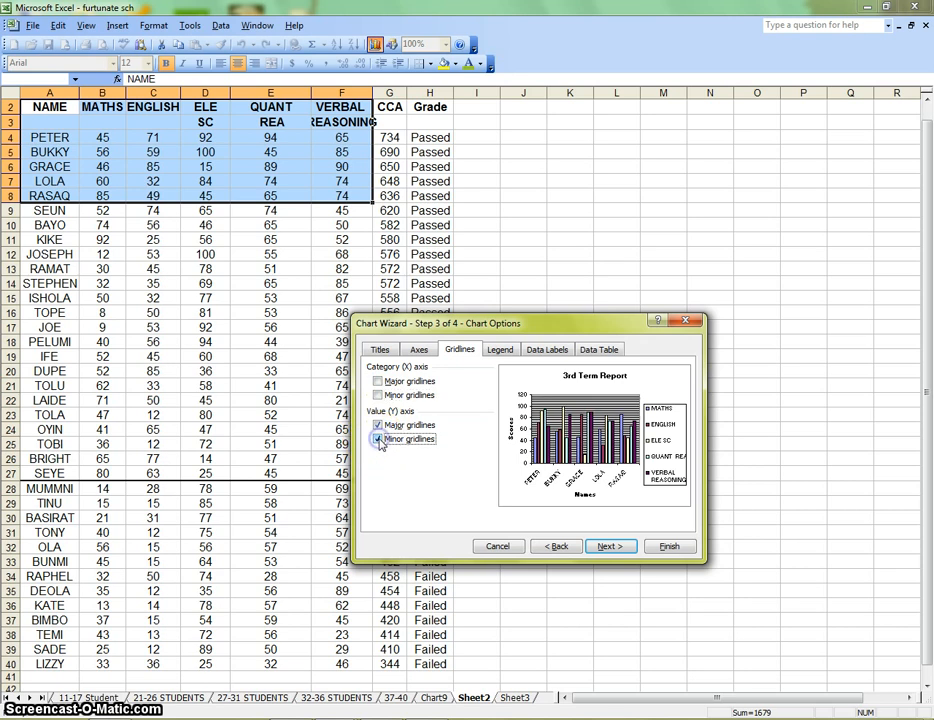
click(379, 425)
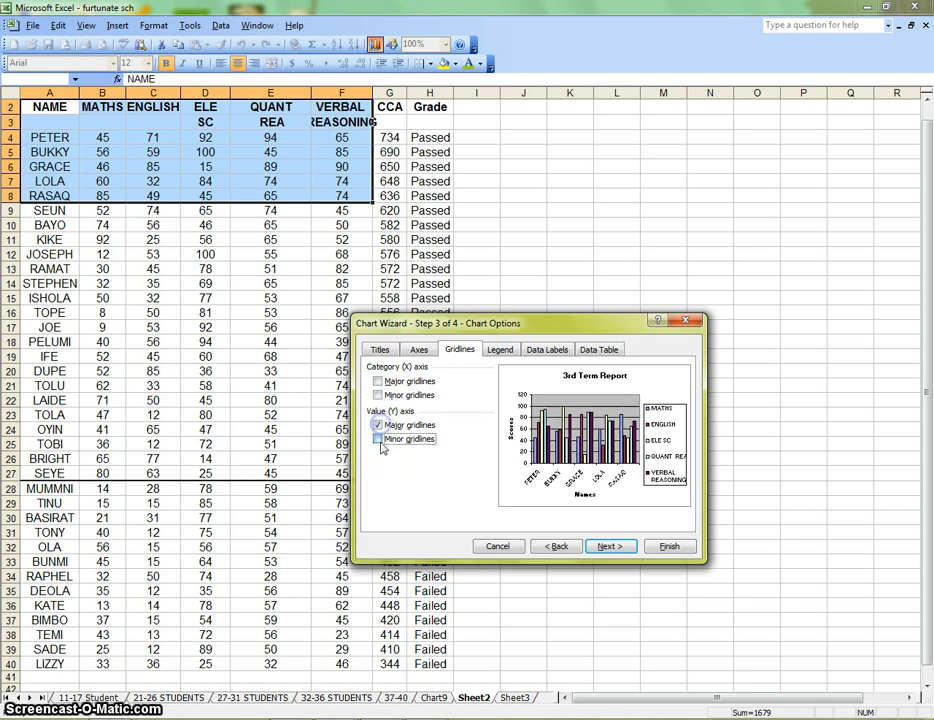
click(379, 440)
click(379, 395)
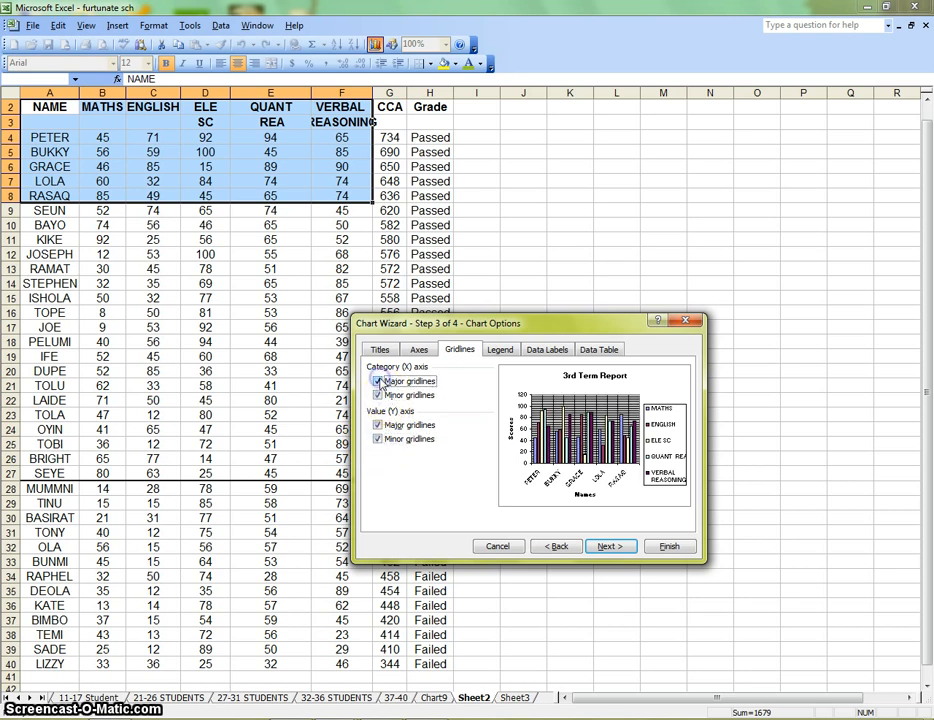
click(379, 381)
click(379, 395)
click(379, 440)
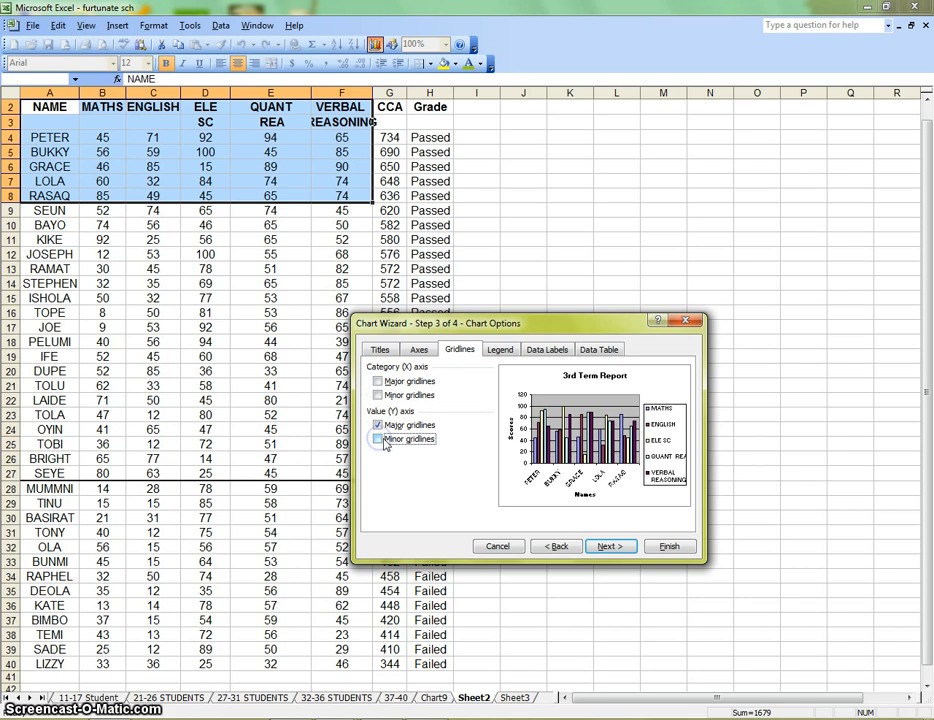
Try the top, corner, bottom and left legend placements, and return the legend to Right
click(500, 350)
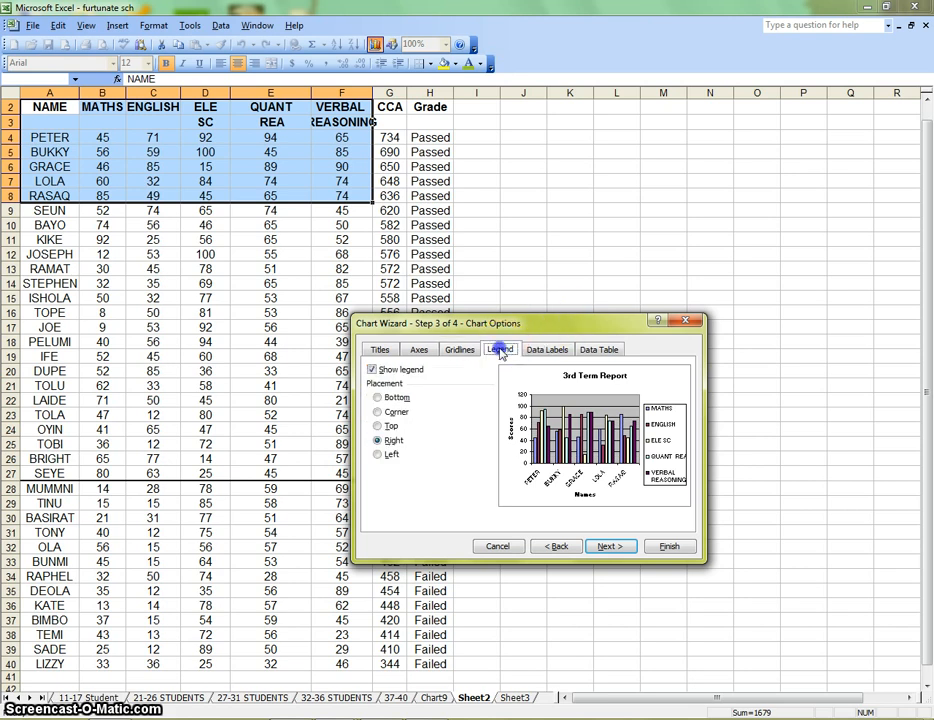
click(388, 427)
click(381, 413)
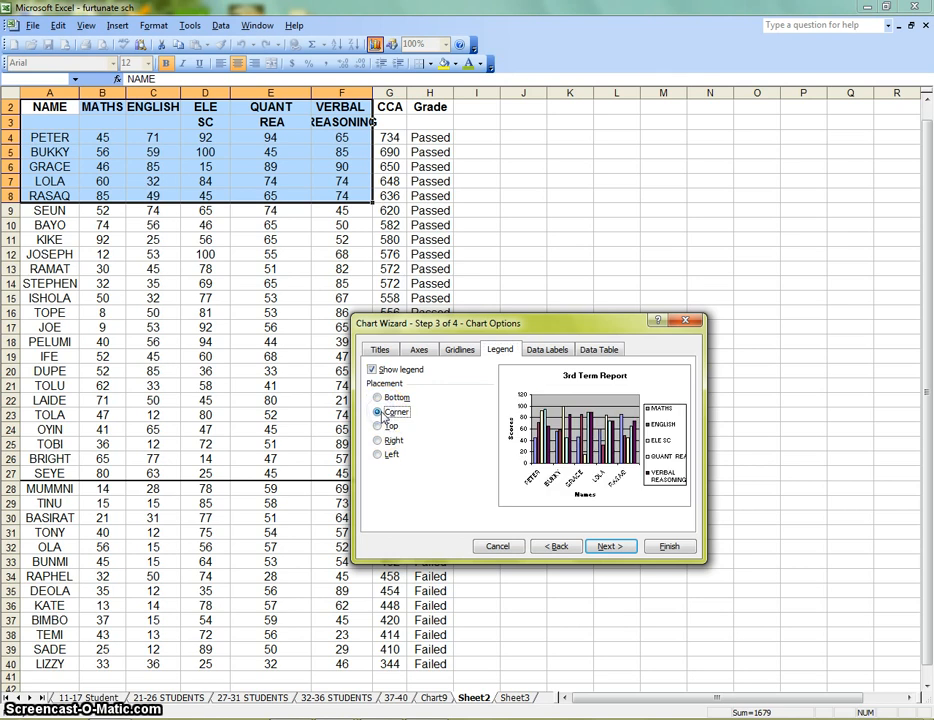
click(380, 398)
click(386, 454)
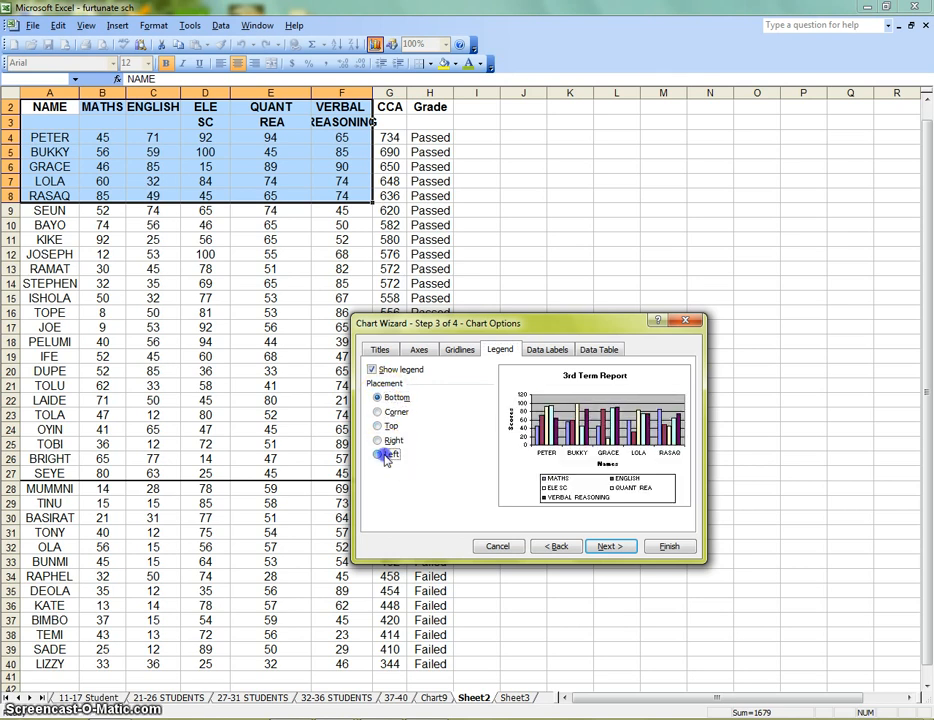
click(391, 440)
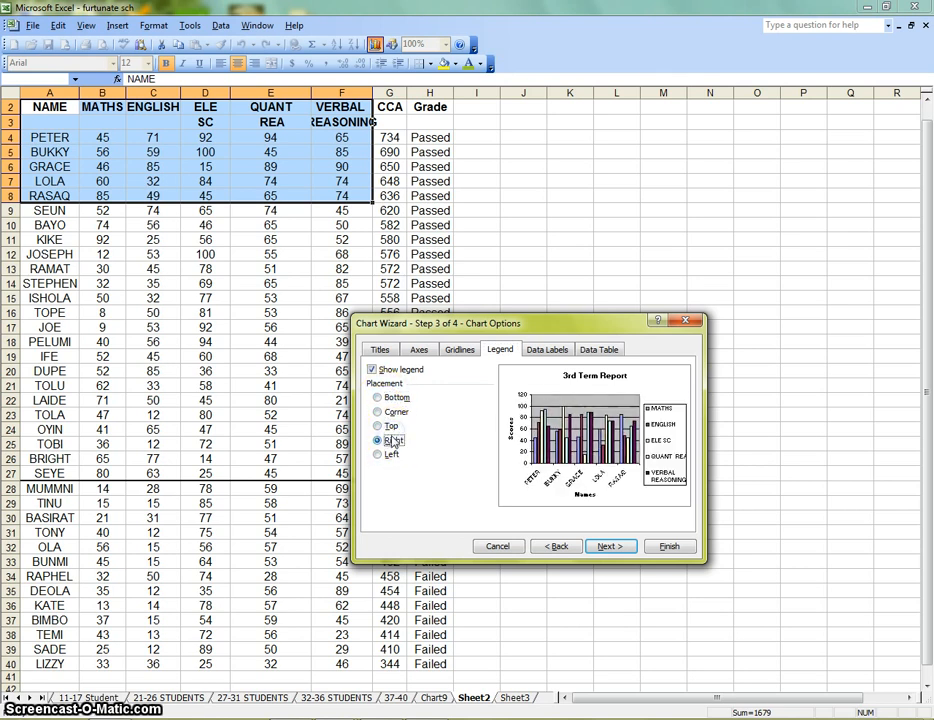
Try data labels with the series name, category name and value, leaving all labels off
click(545, 352)
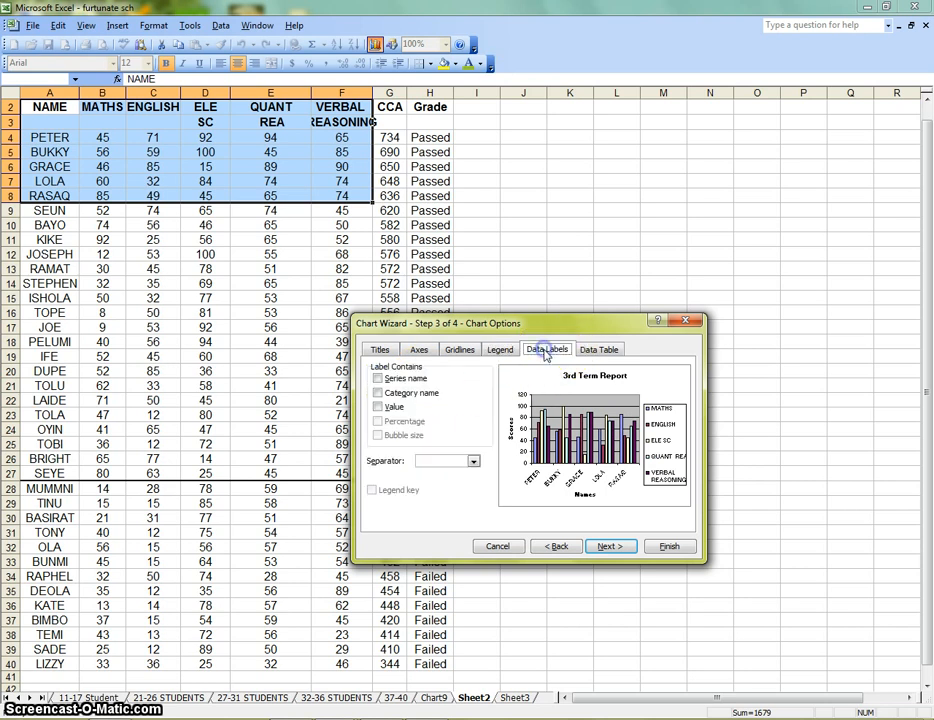
click(377, 379)
click(378, 380)
click(378, 393)
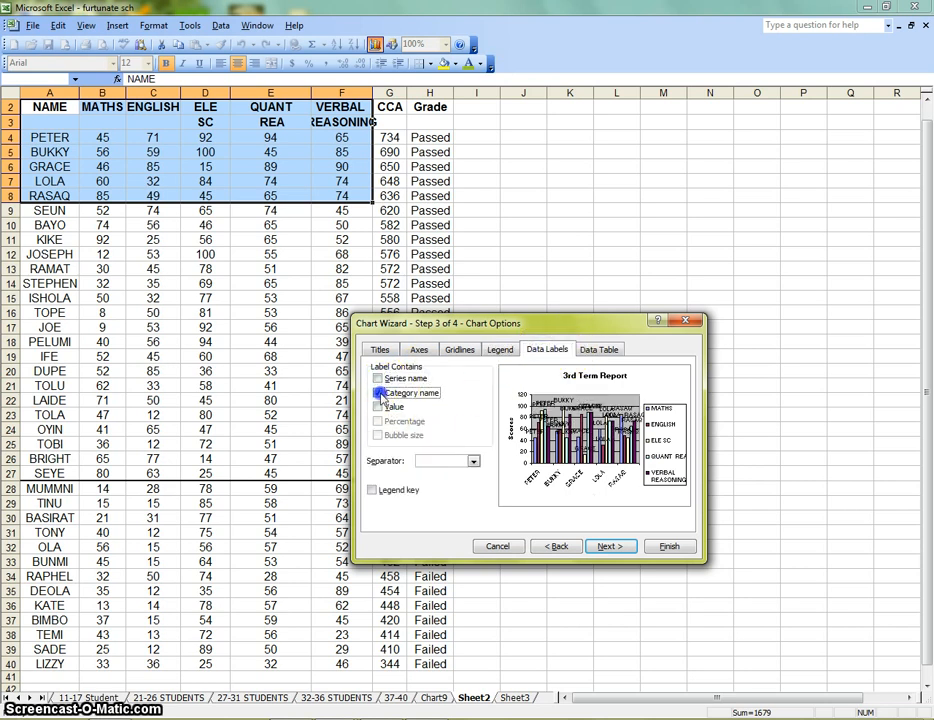
click(378, 393)
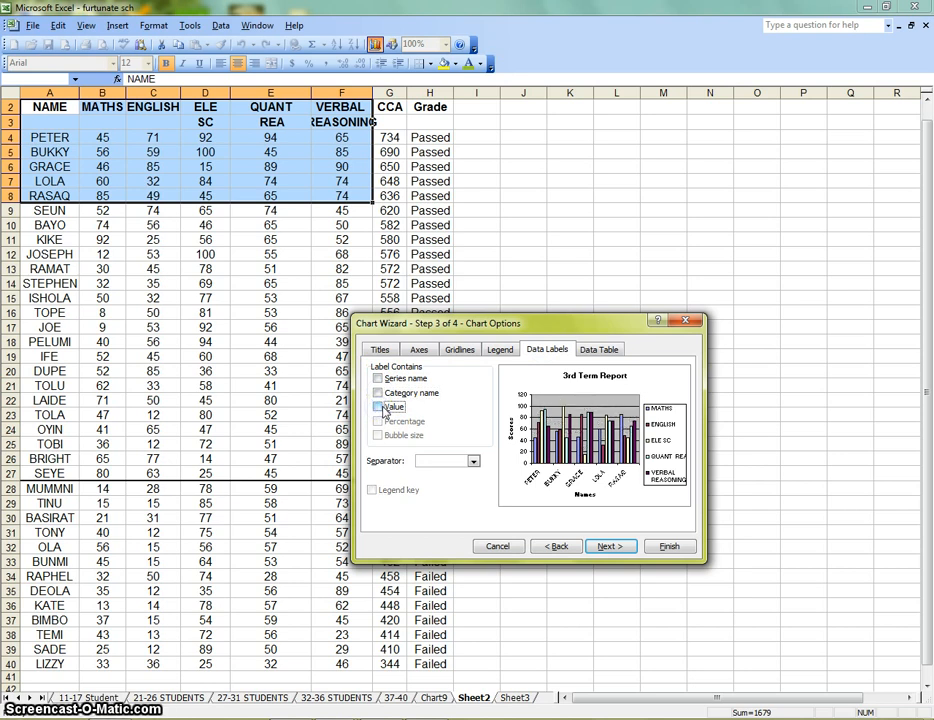
Try showing the data table with the chart, hide it again and return to the title settings
click(598, 350)
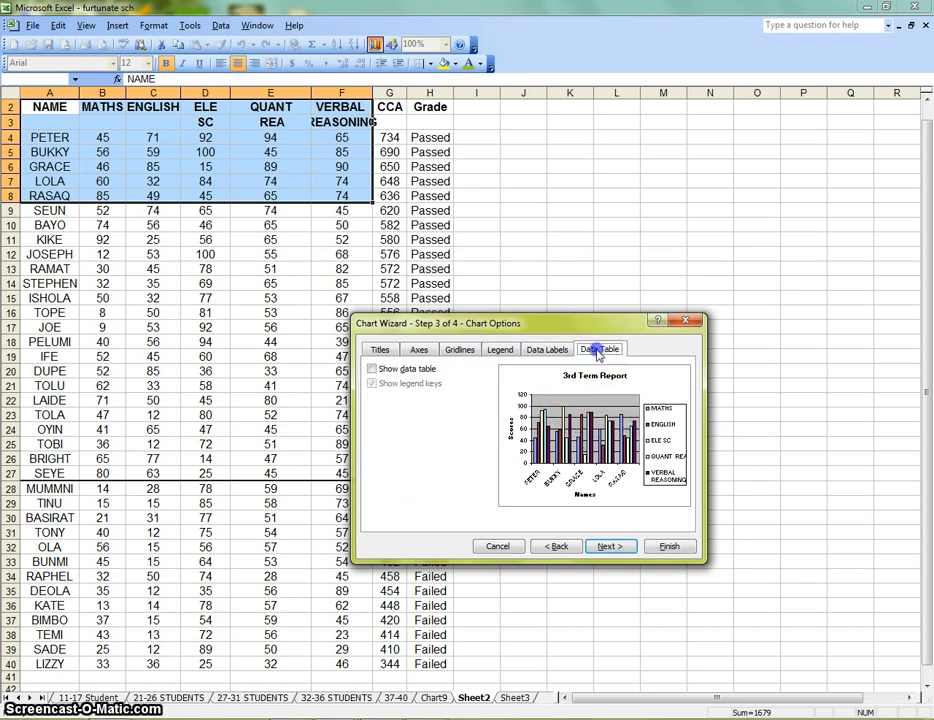
click(372, 369)
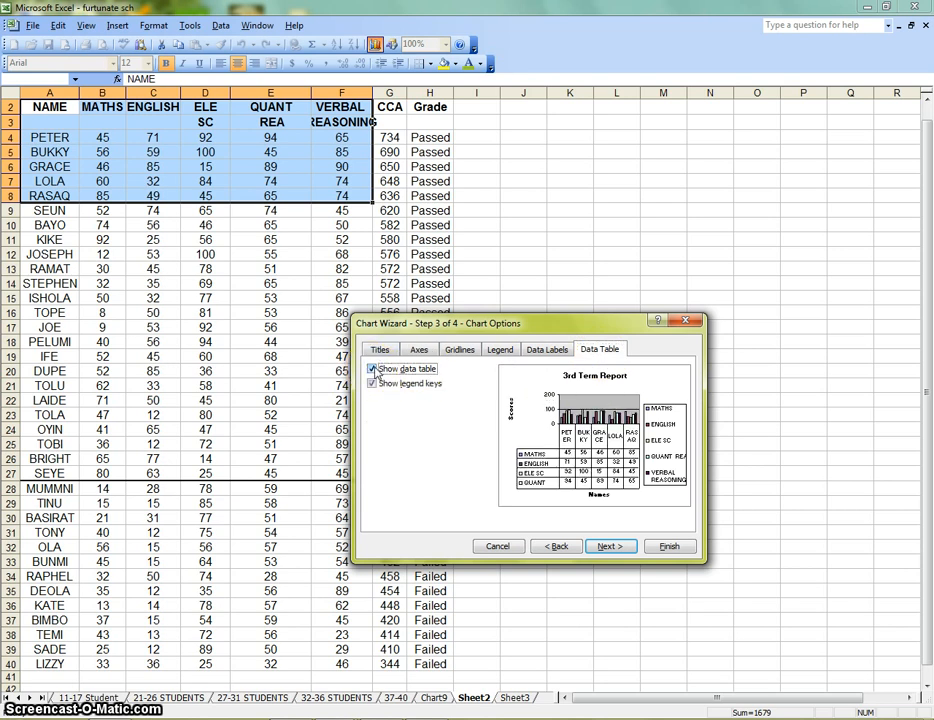
click(372, 369)
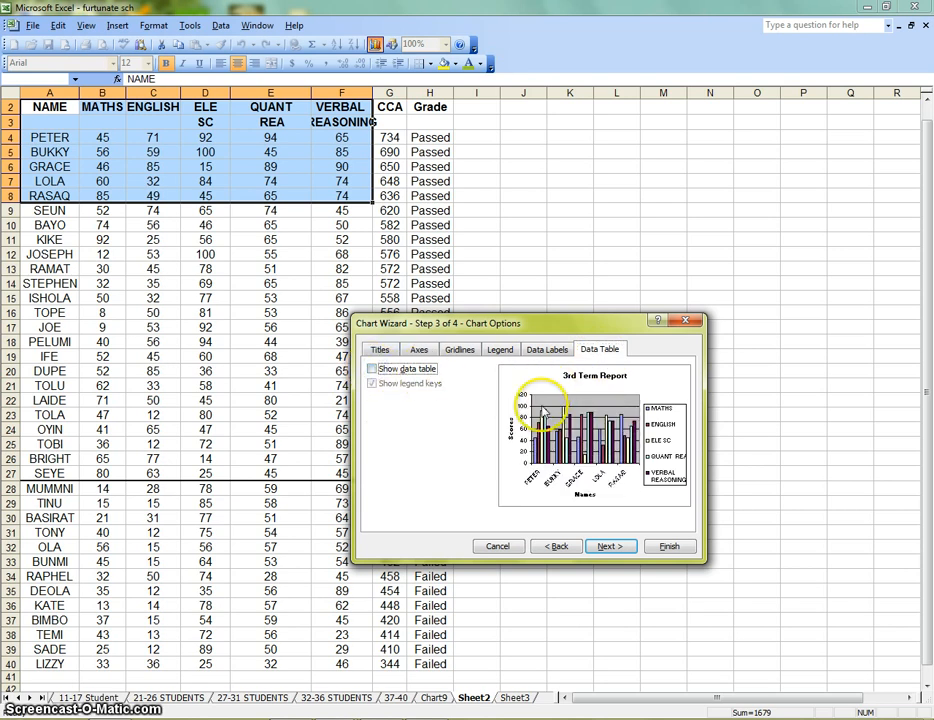
click(380, 349)
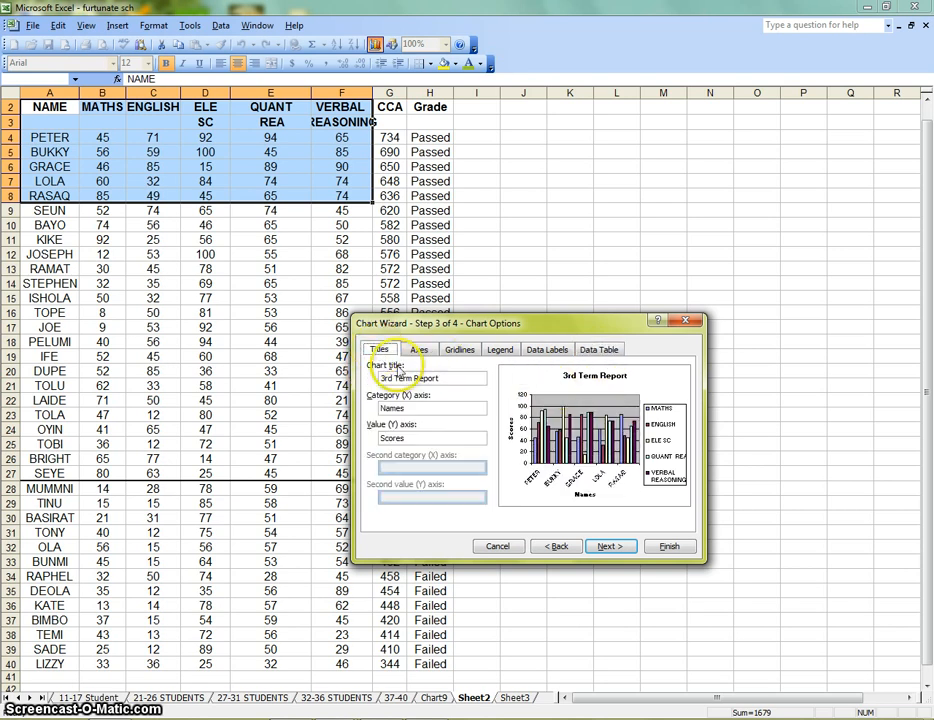
click(441, 377)
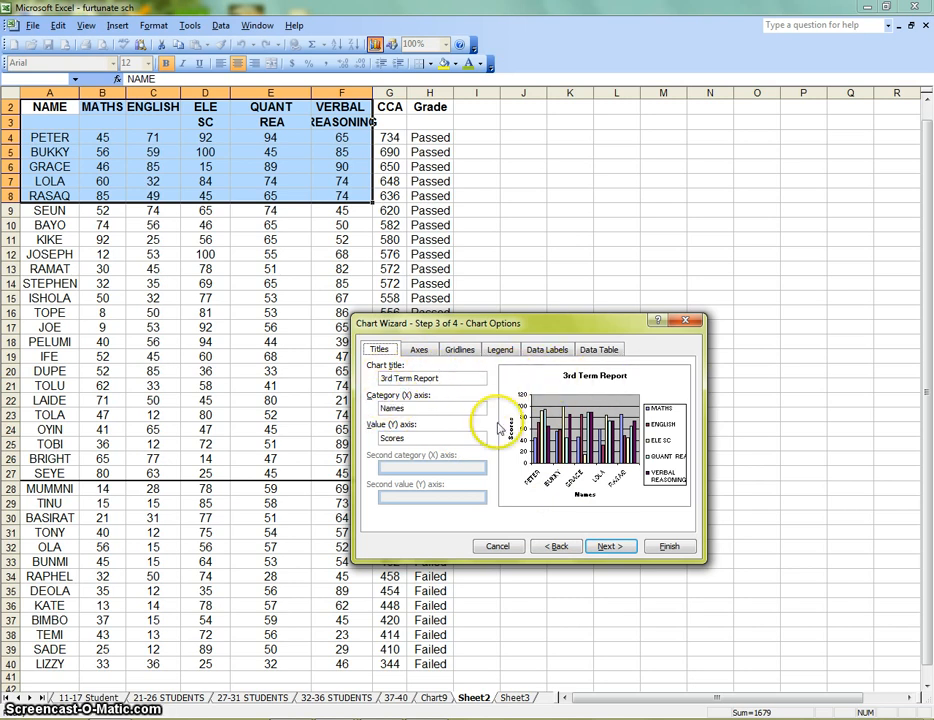
Finish the chart as an object in Sheet2 and move it beside the score table, right of the Grade column
click(610, 548)
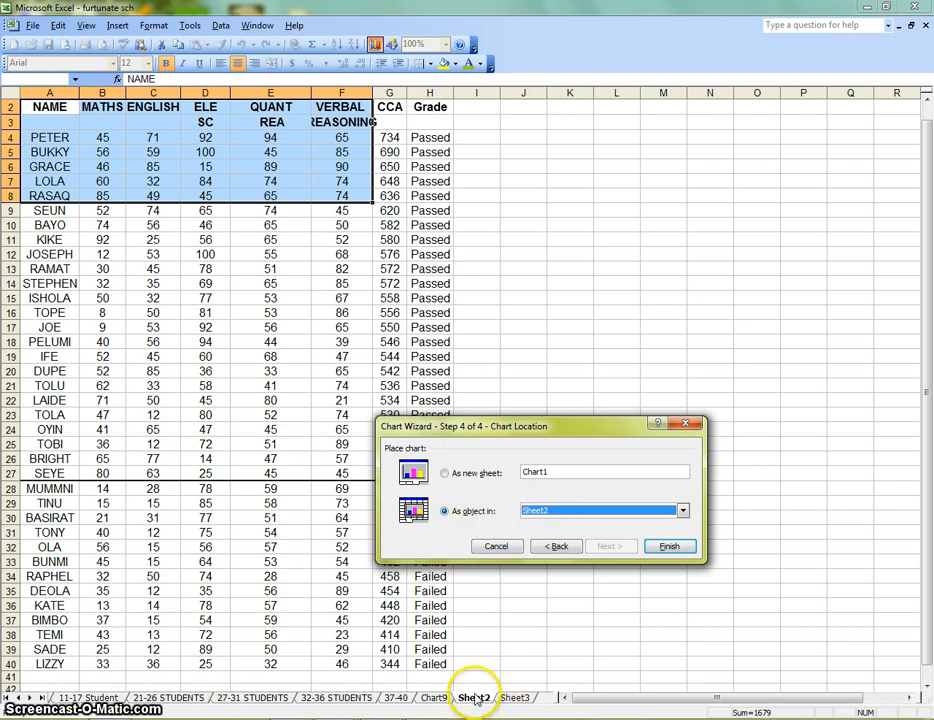
click(670, 547)
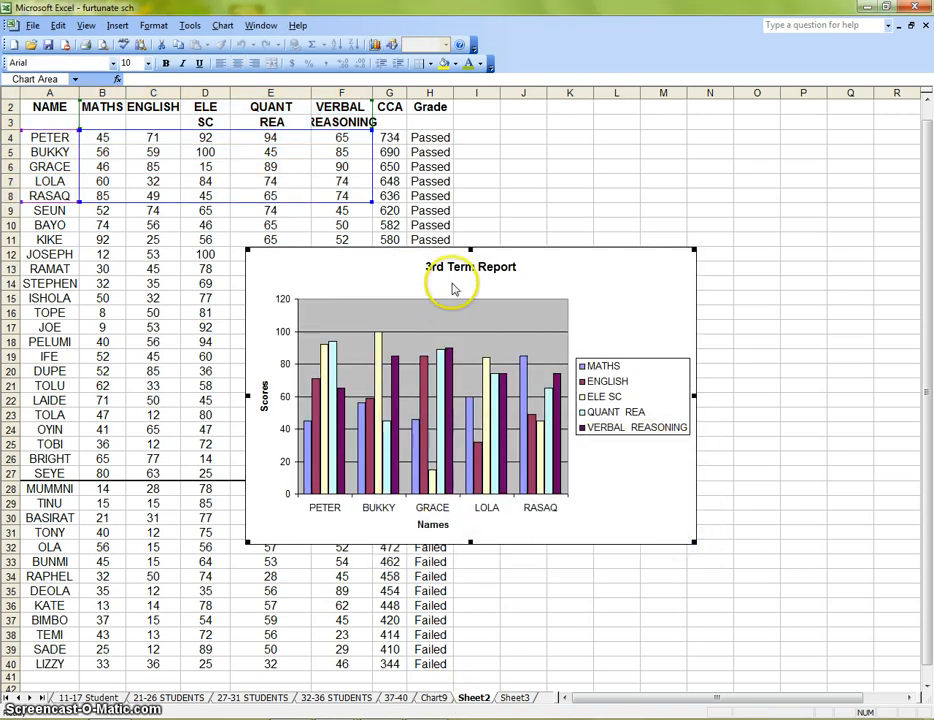
drag(615, 303, 869, 176)
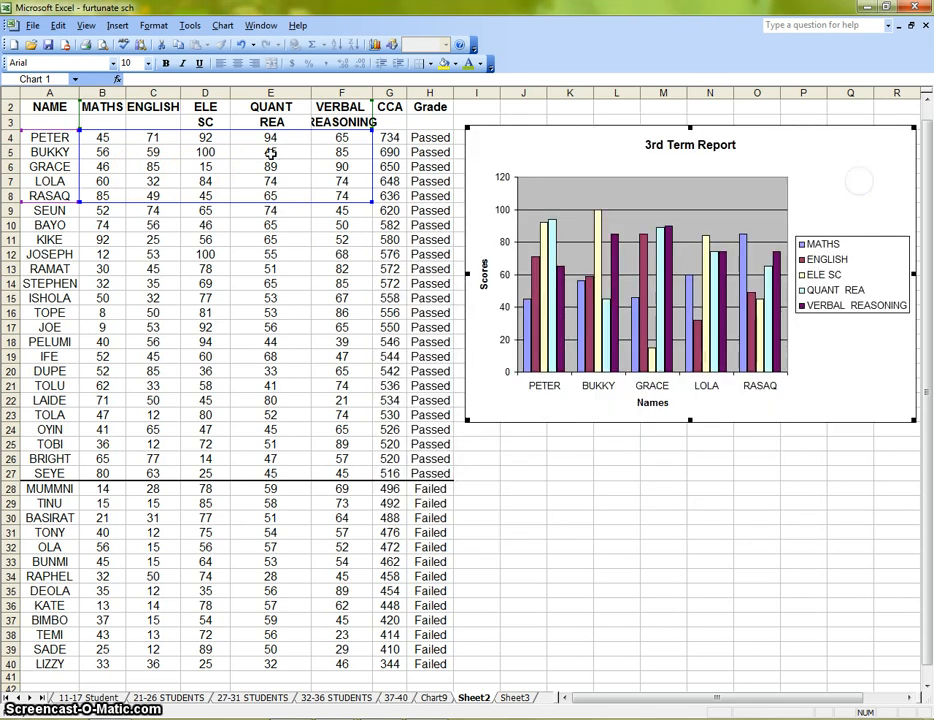
click(657, 561)
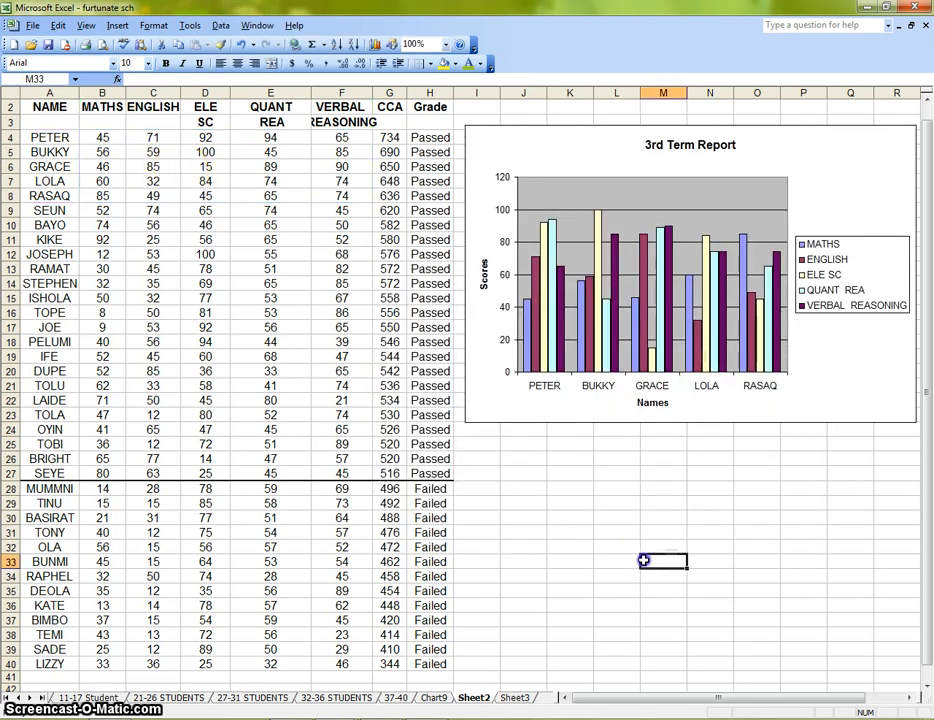
click(852, 169)
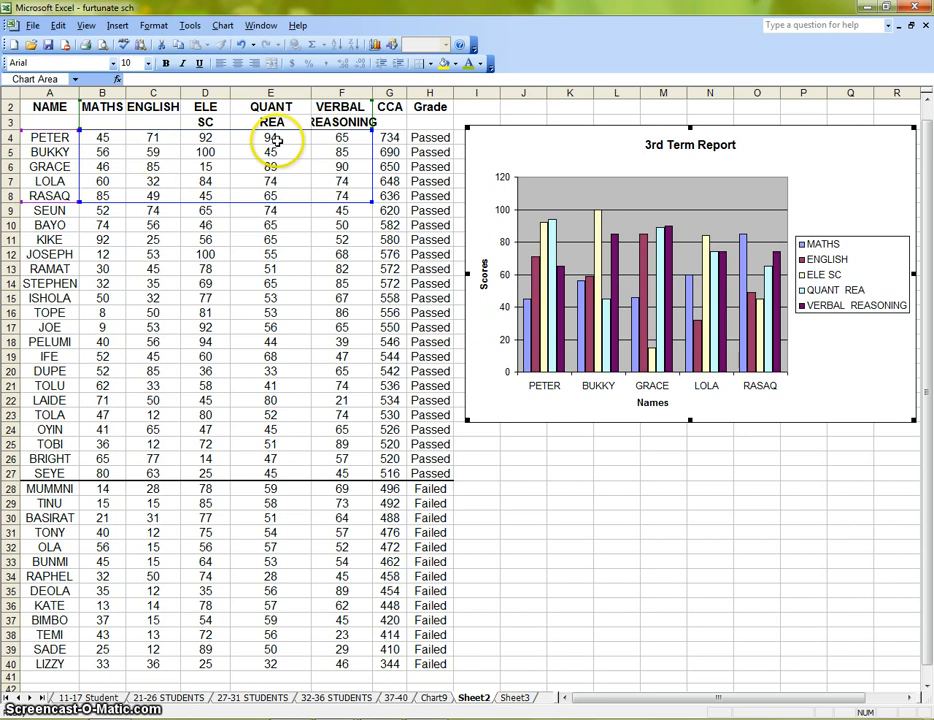
double_click(848, 174)
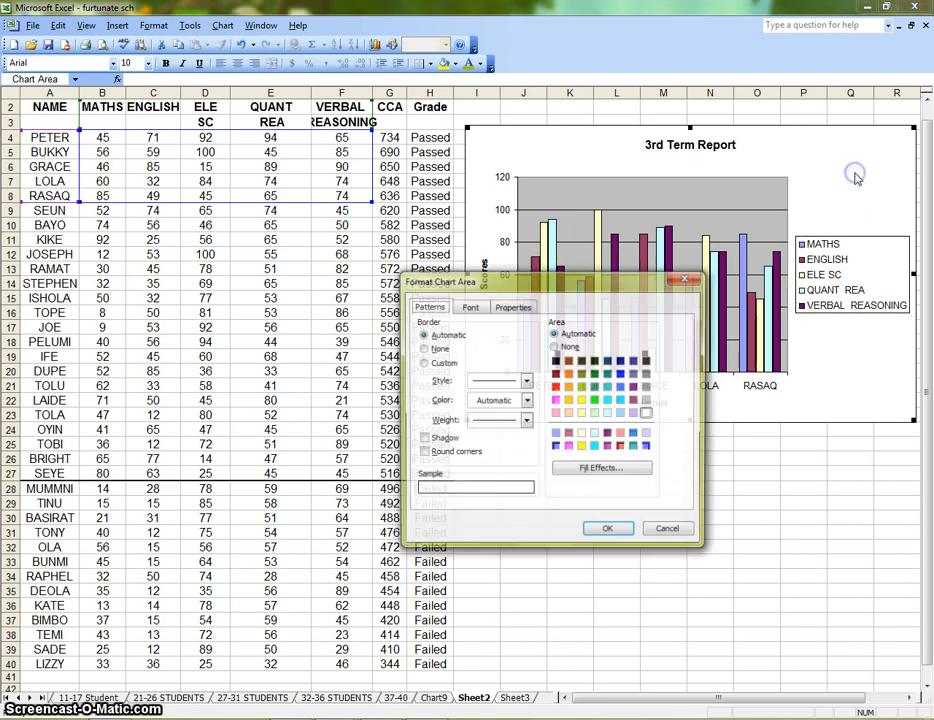
click(680, 530)
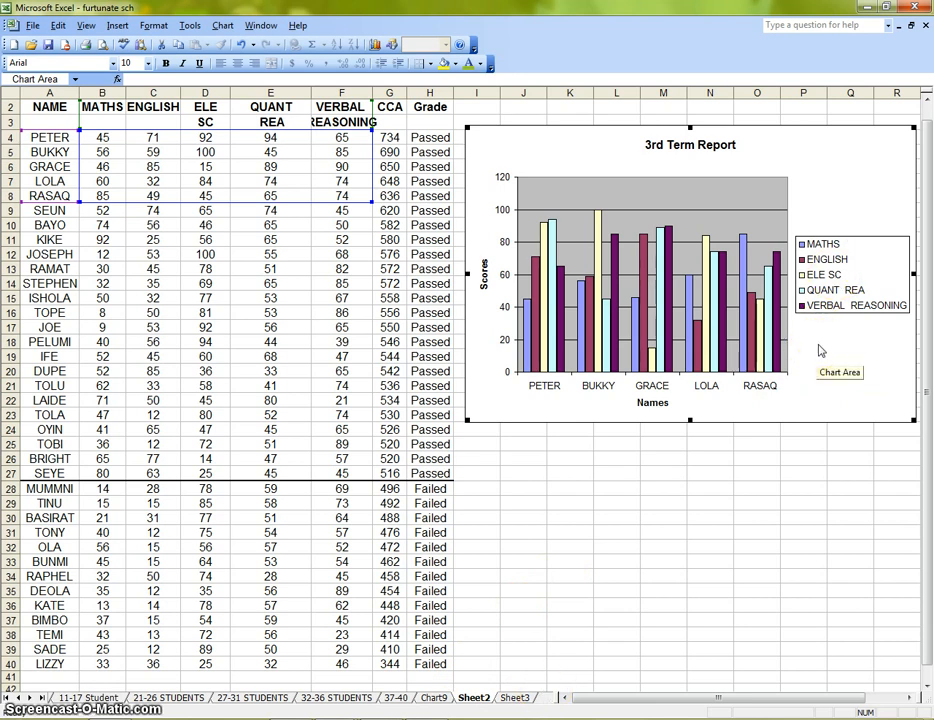
click(681, 503)
Start a clustered column chart with a 3-D visual effect from cells A2:F8, with the series in columns
drag(48, 108, 357, 198)
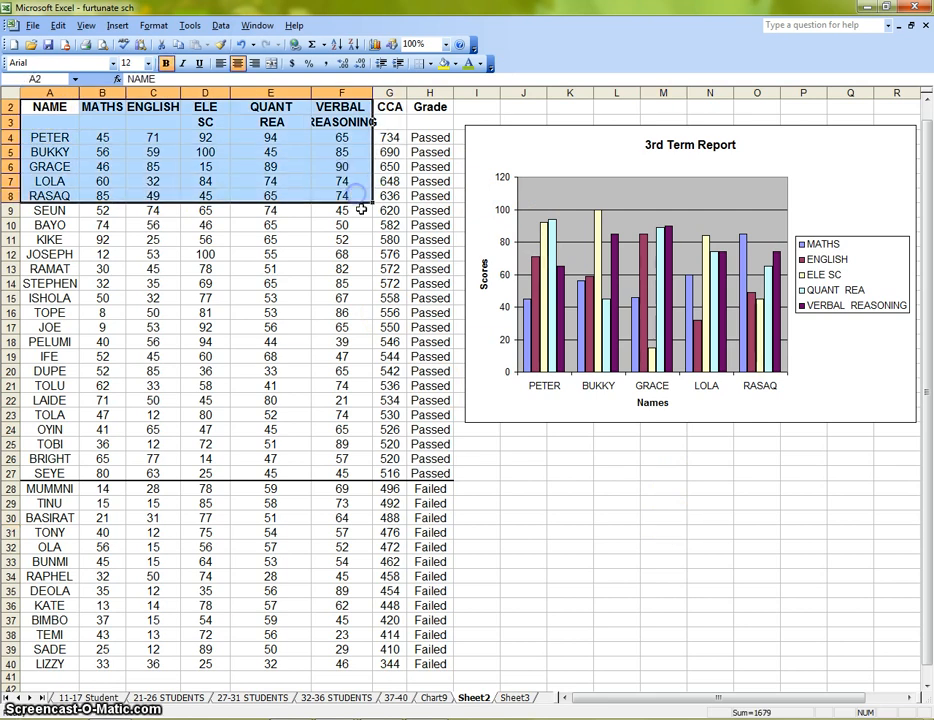
click(371, 42)
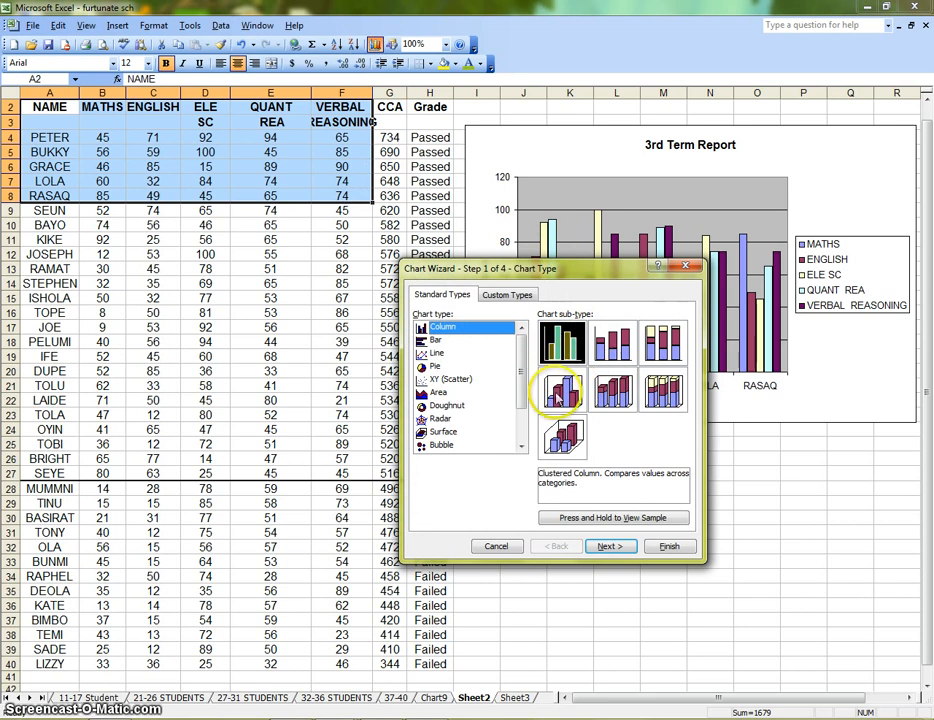
click(560, 392)
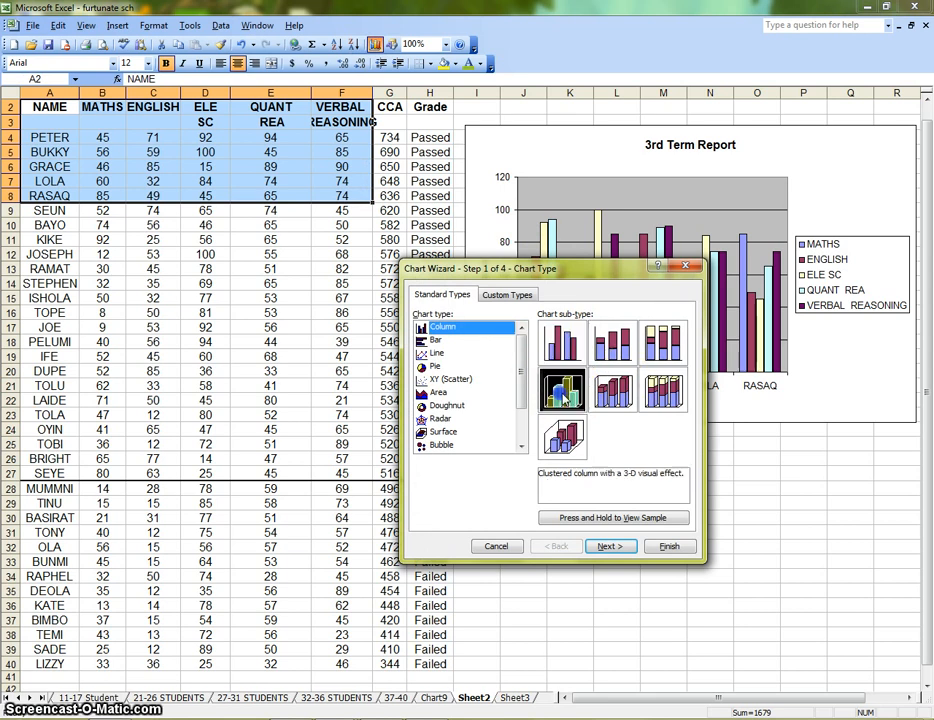
click(610, 547)
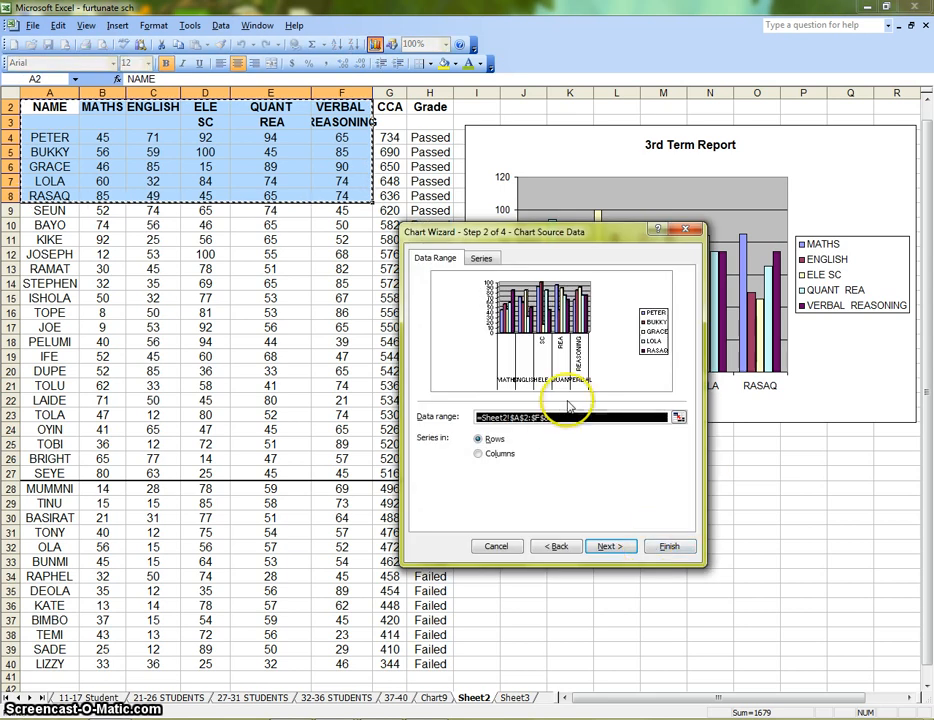
click(480, 453)
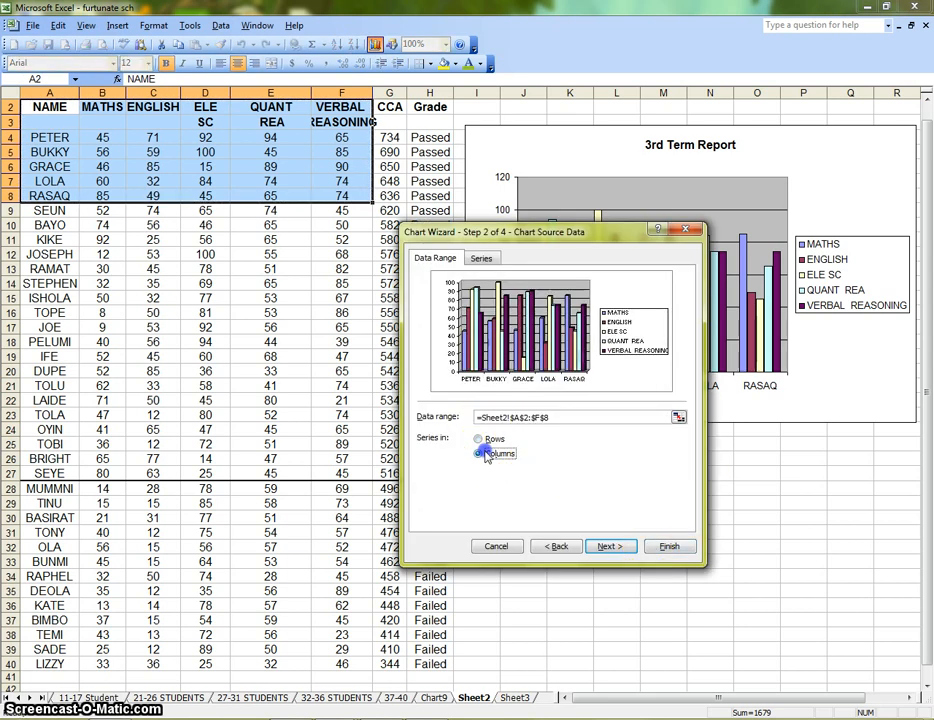
click(610, 547)
Title the chart "3rd Term Report", its category (X) axis "Names" and its value (Z) axis "Scores"
click(428, 380)
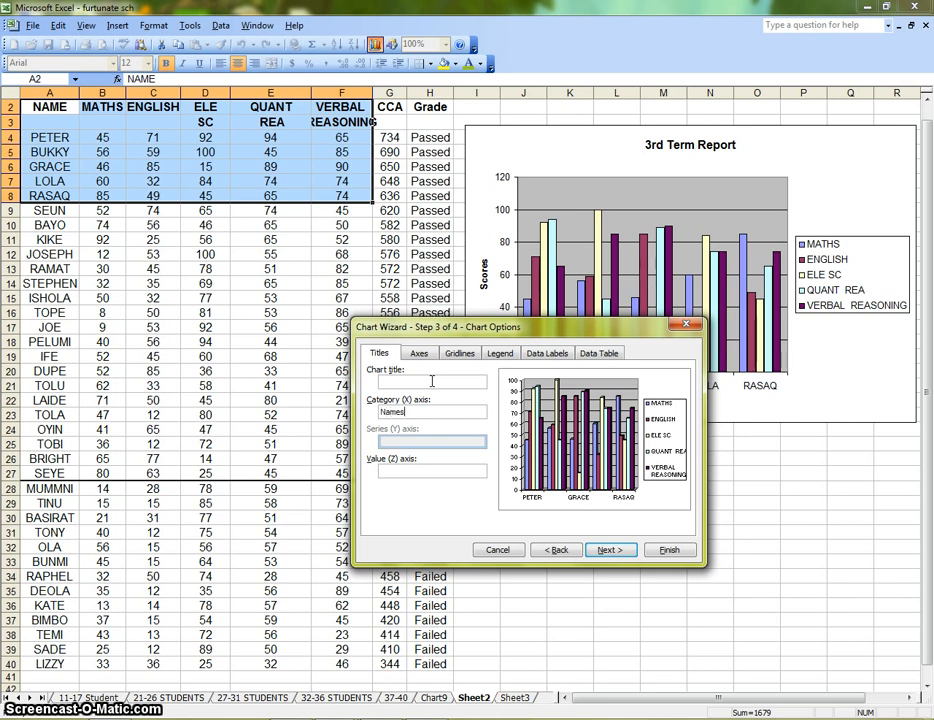
click(425, 382)
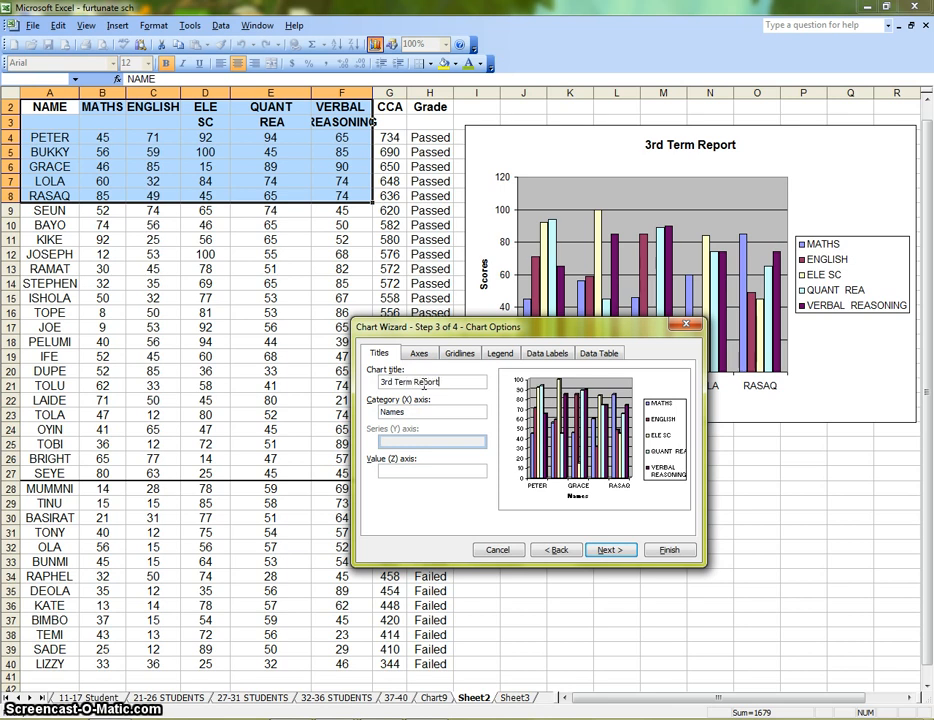
click(422, 470)
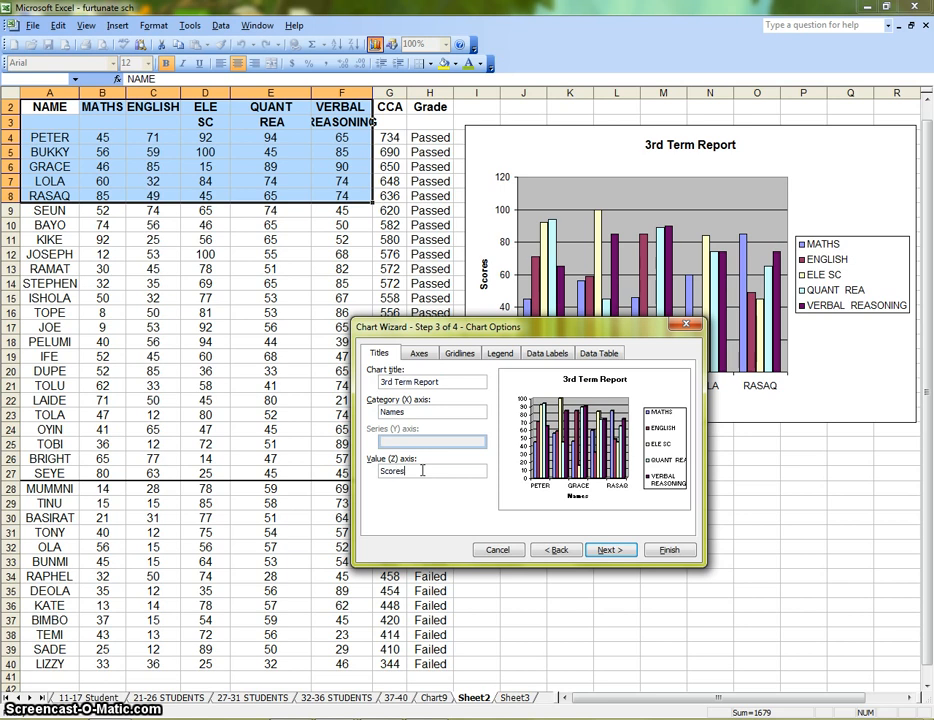
text(Scores)
click(430, 411)
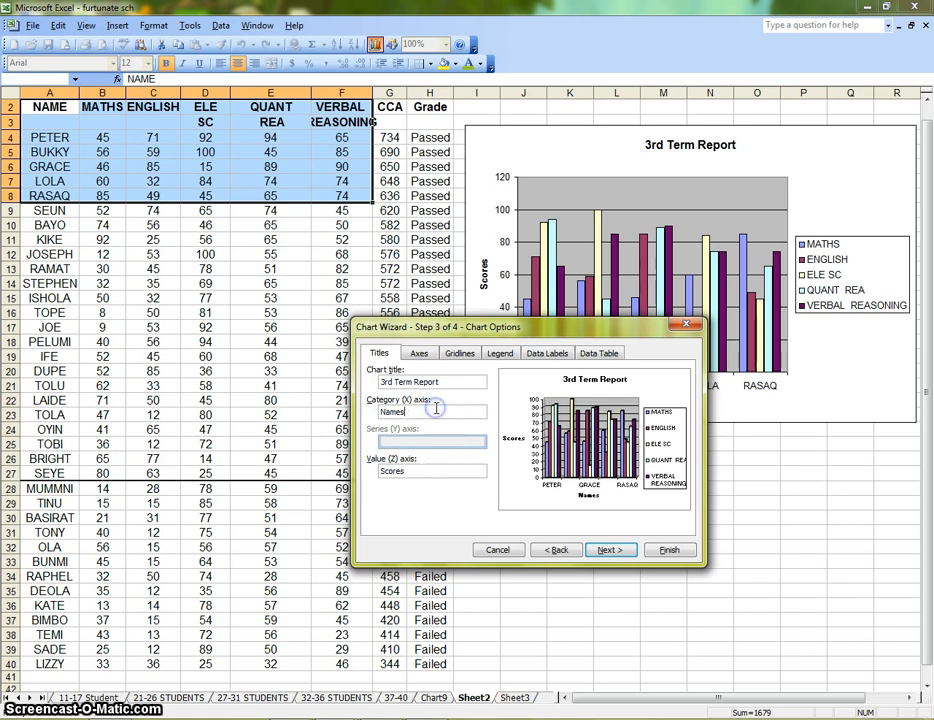
click(461, 353)
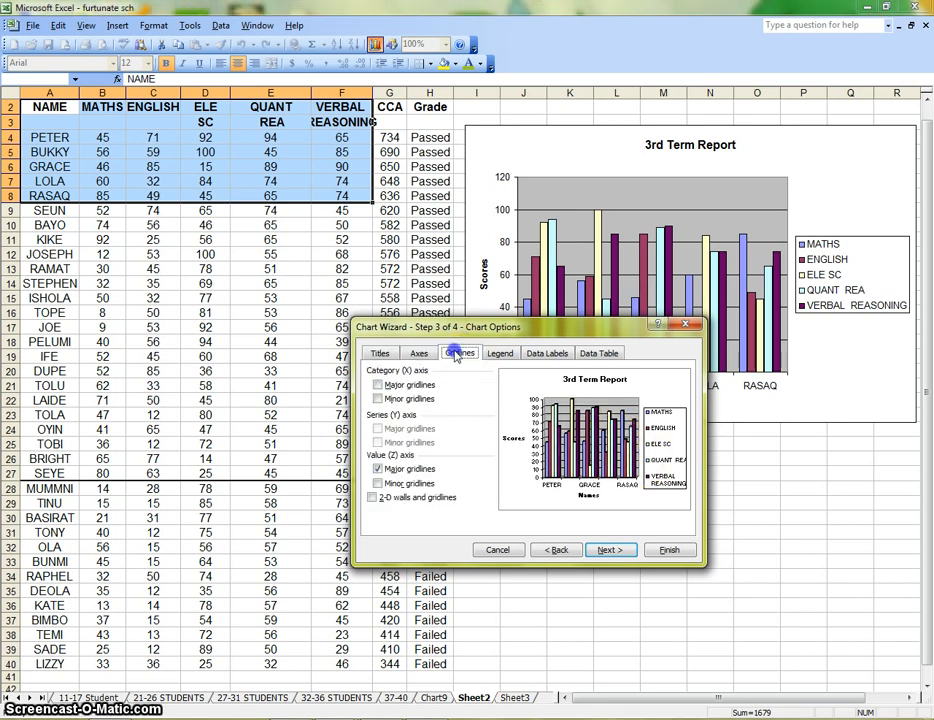
click(500, 353)
click(547, 353)
click(600, 353)
click(380, 353)
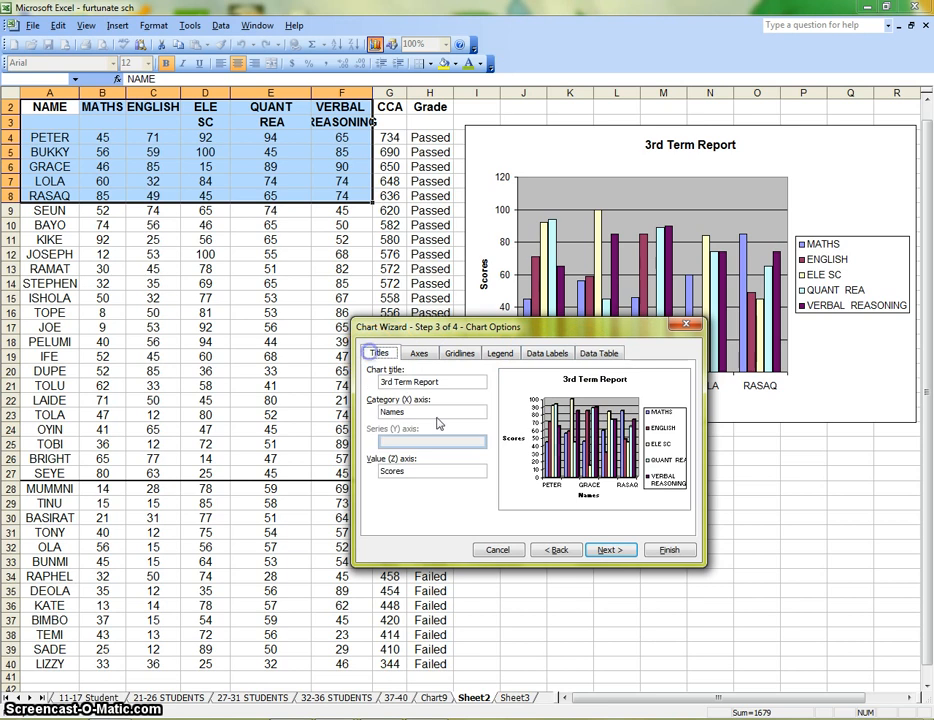
Place the chart on a new sheet named after the first and last charted students, joined by a hyphen and followed by "Chart"
click(605, 550)
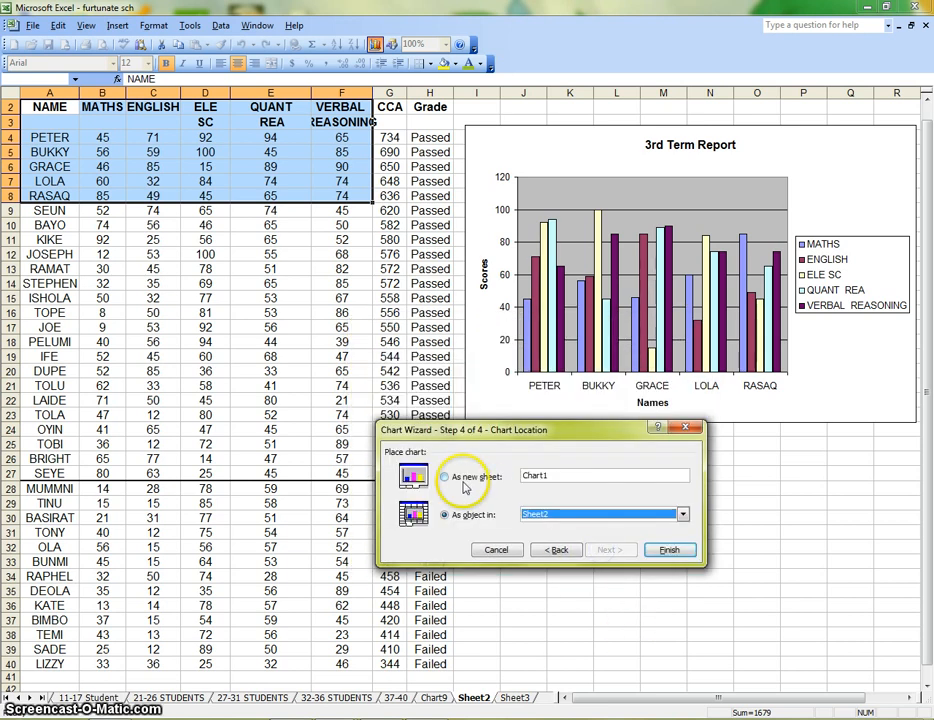
click(466, 477)
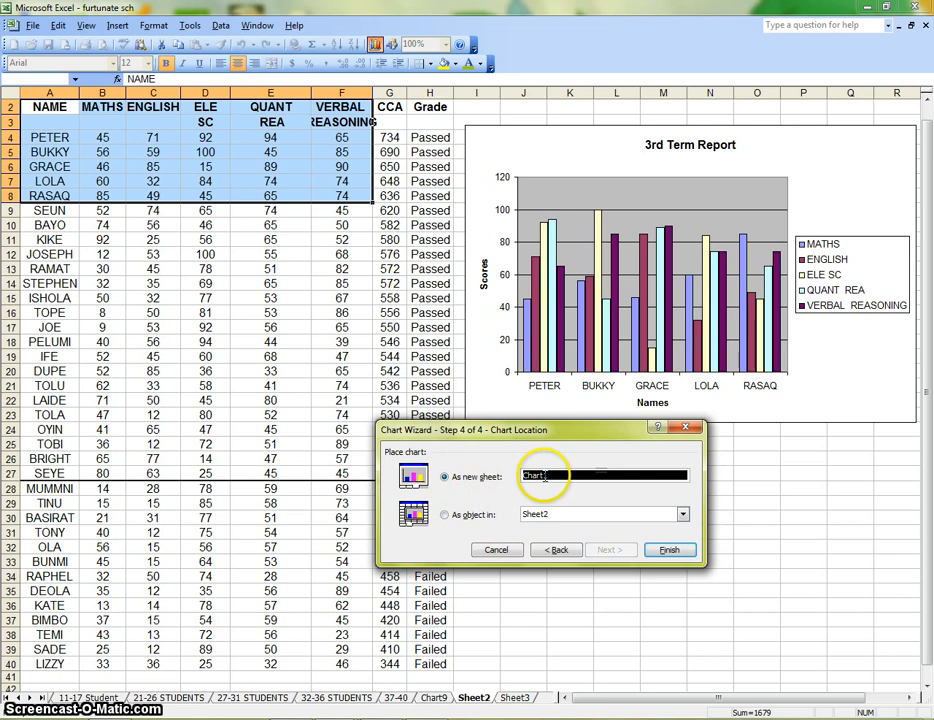
drag(556, 477, 525, 475)
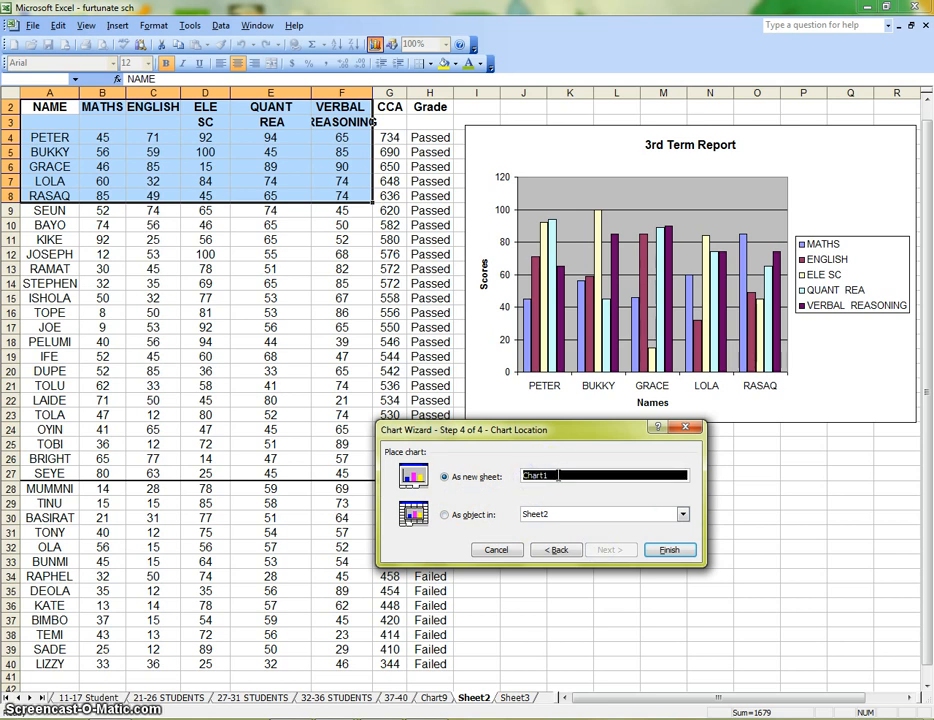
text(Peter-Rasaq)
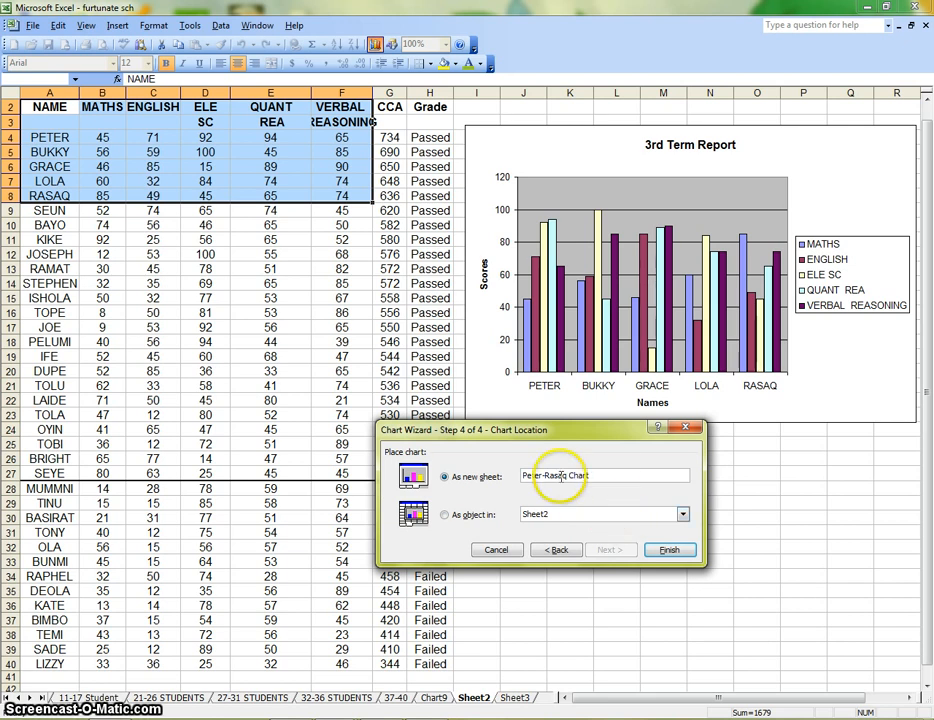
click(672, 551)
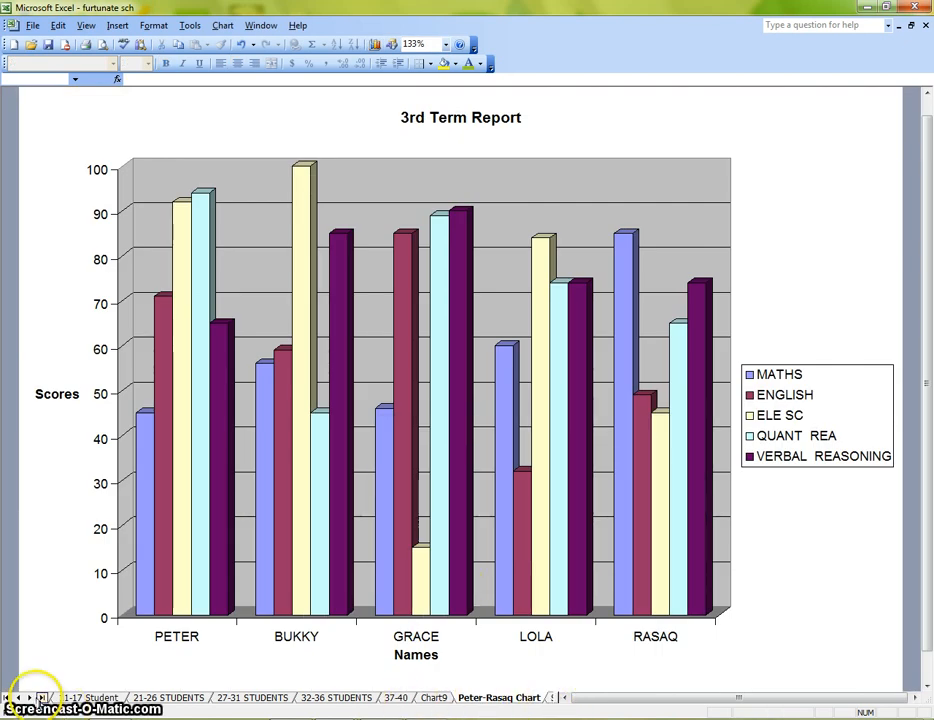
Compare the 3-D chart on its own sheet with the chart embedded beside the scores on Sheet2
click(31, 697)
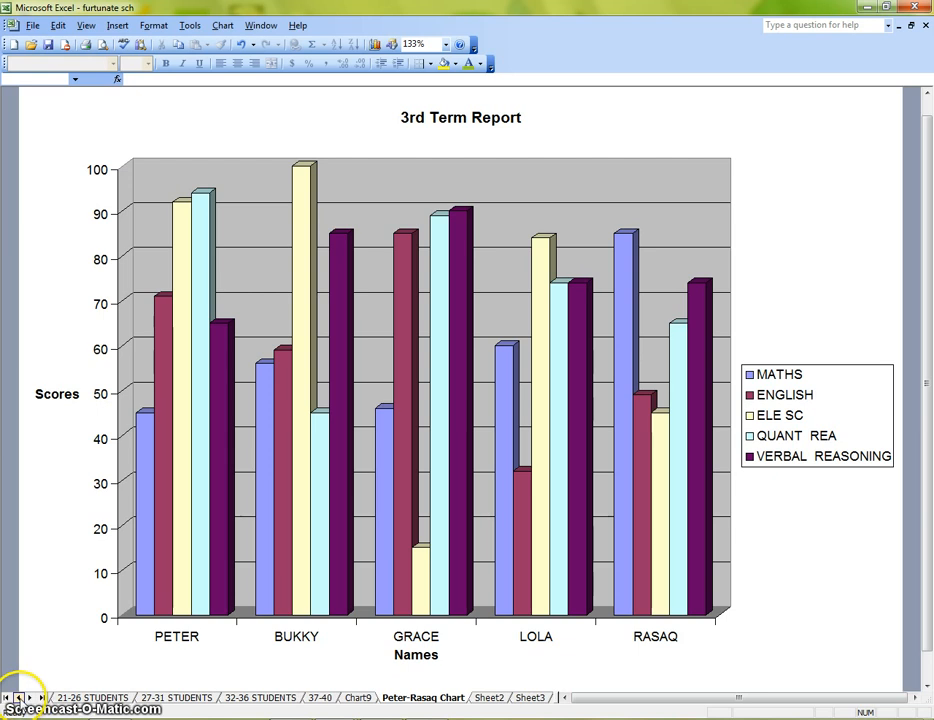
click(18, 697)
click(31, 697)
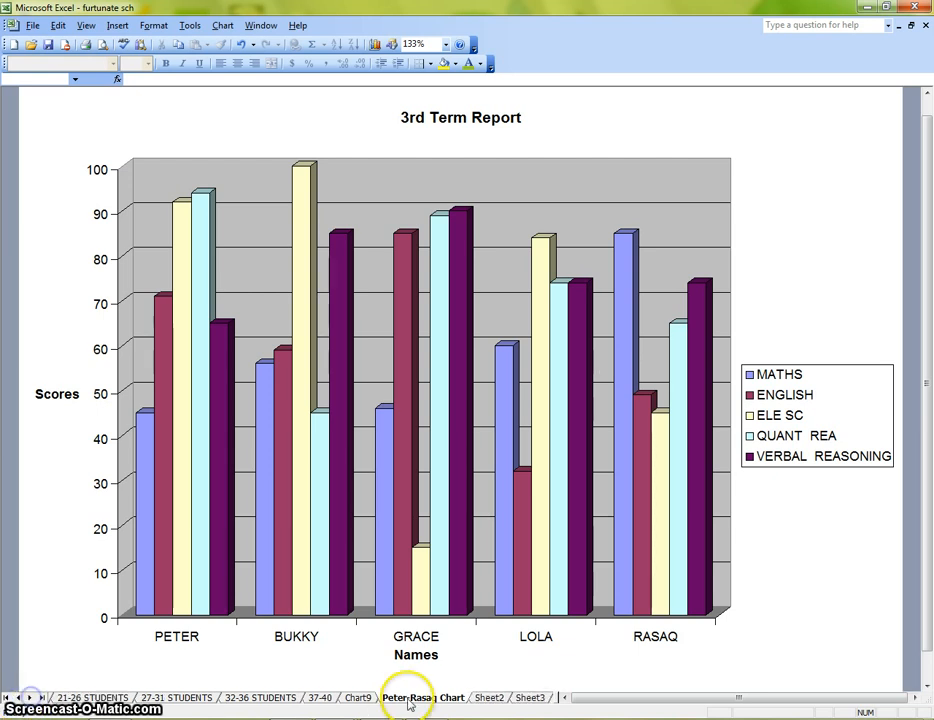
click(486, 697)
click(428, 700)
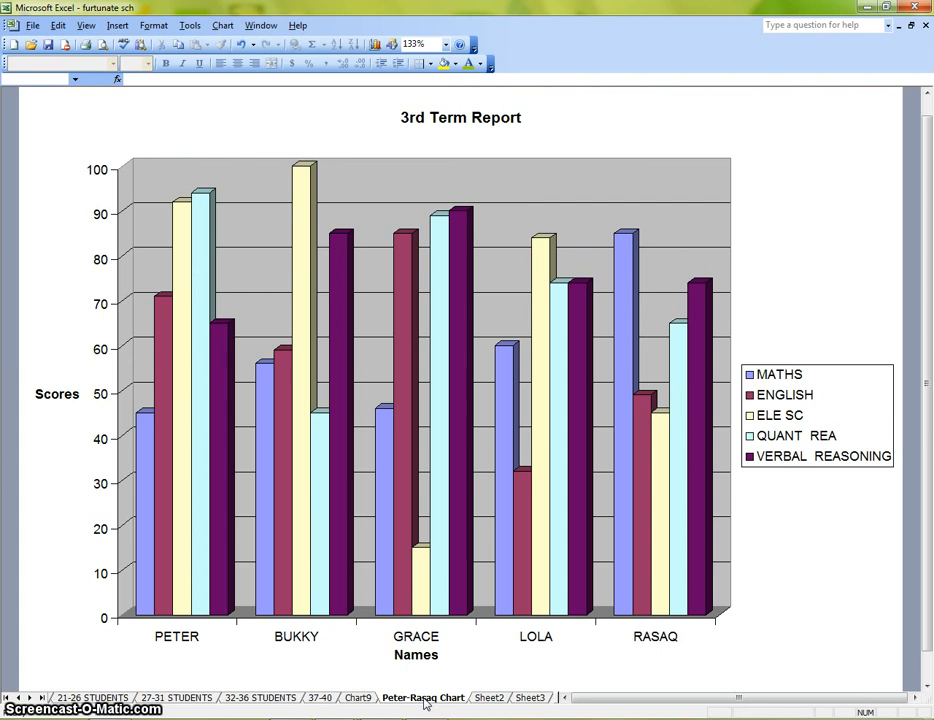
click(488, 698)
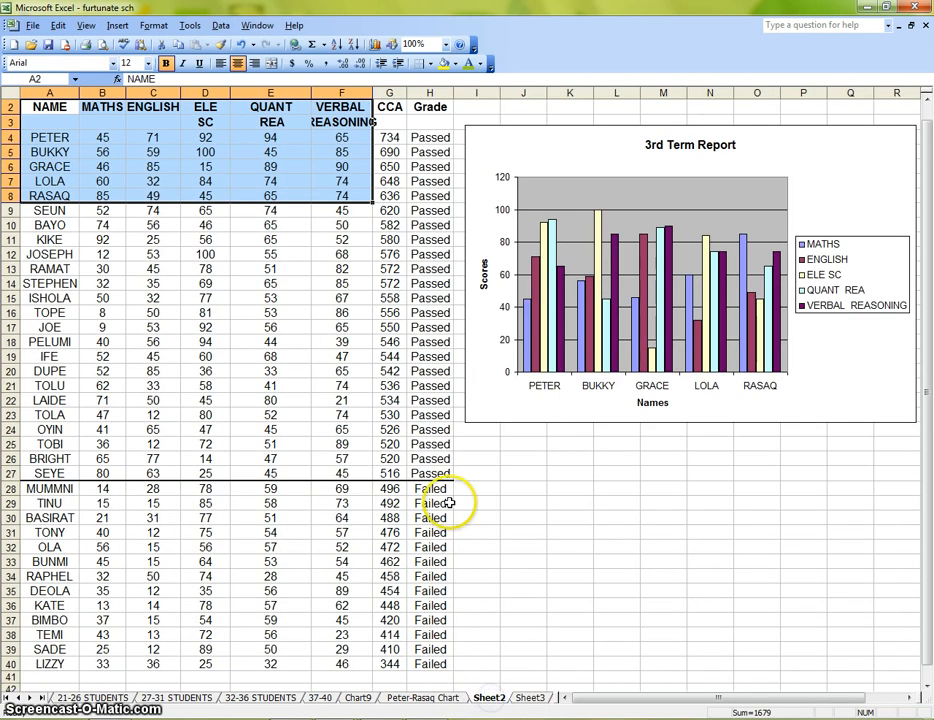
click(420, 697)
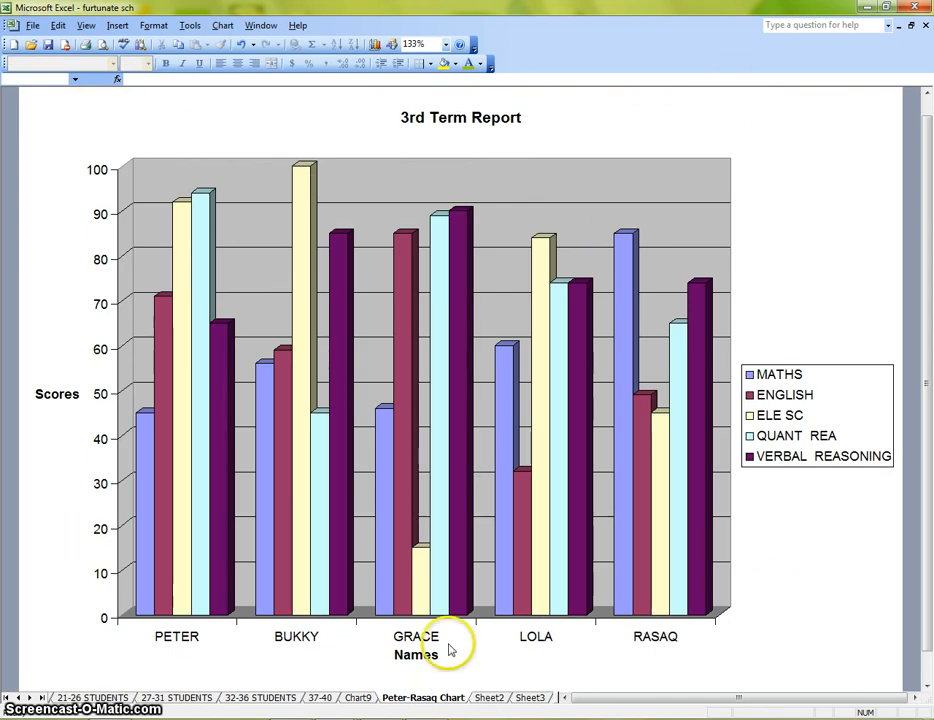
click(490, 697)
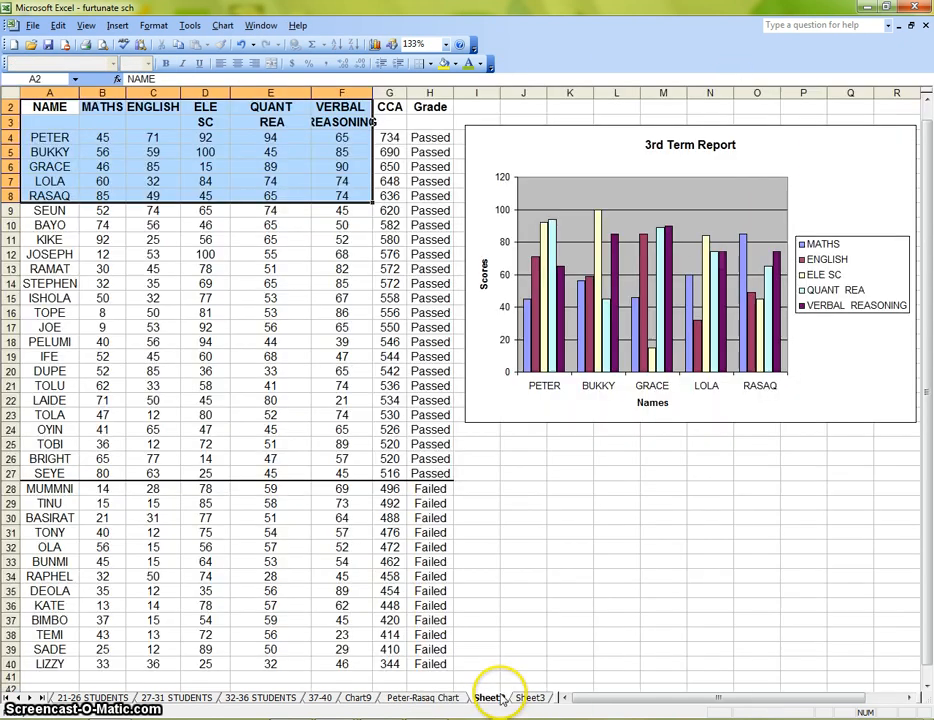
click(415, 698)
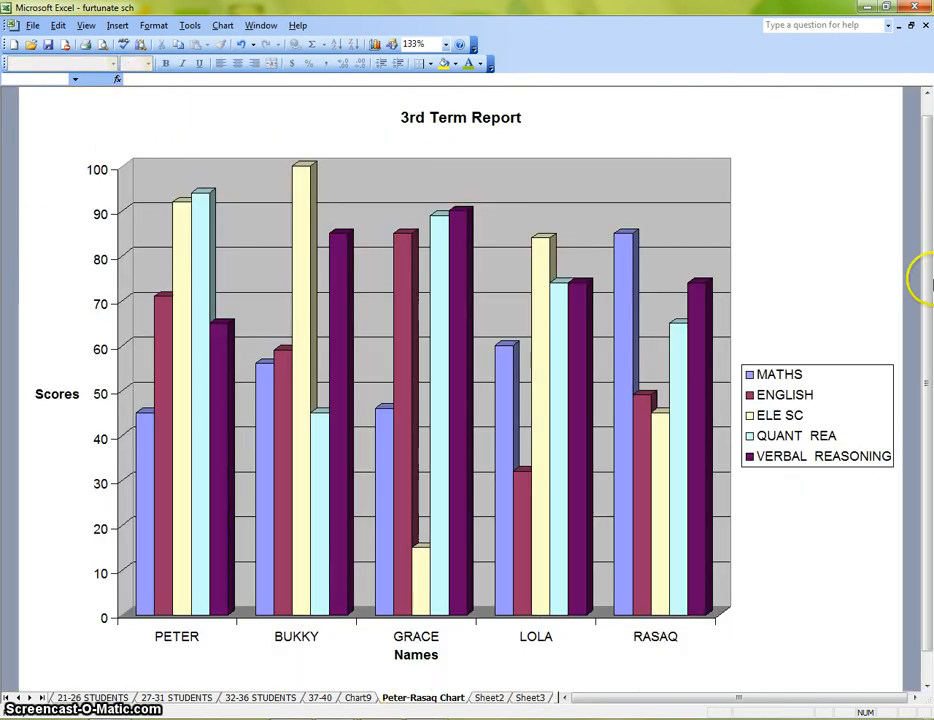
click(495, 698)
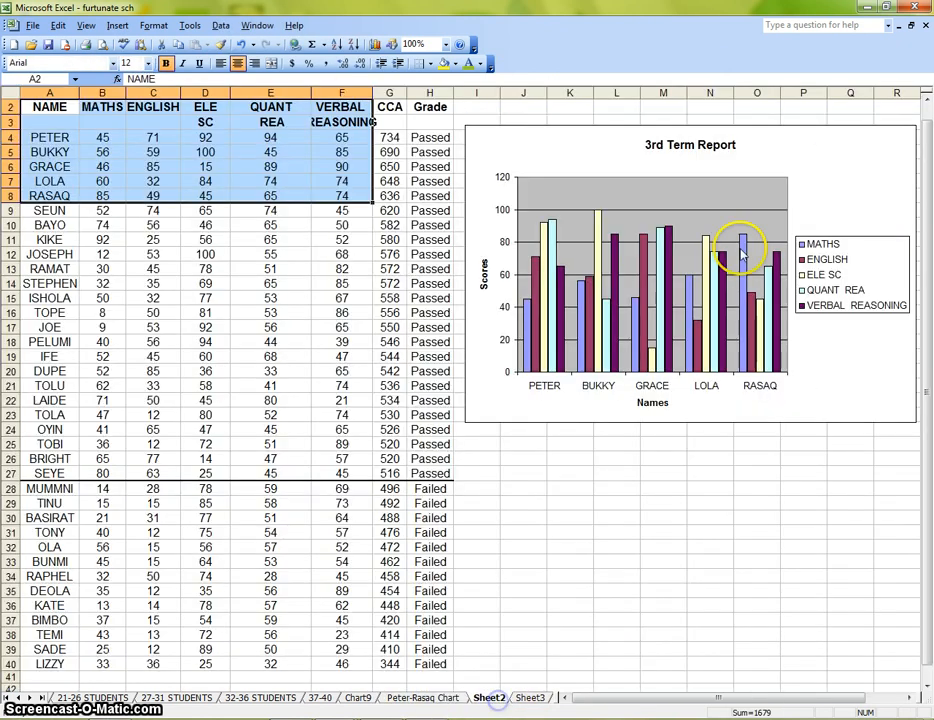
Try enlarging the embedded chart on Sheet2 from its lower outer corner, and undo the resize
click(845, 371)
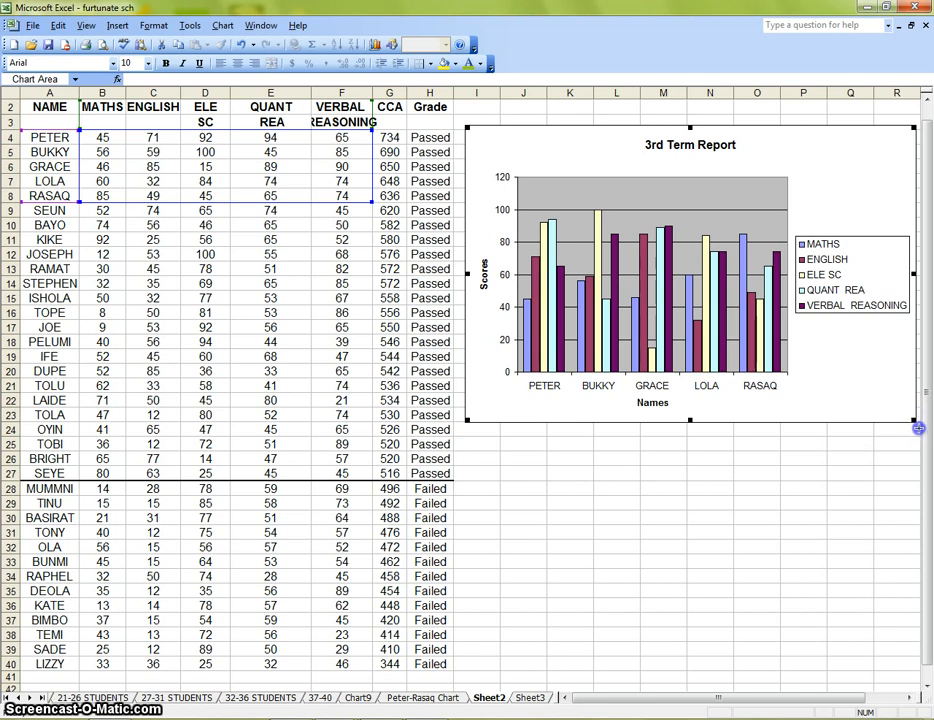
drag(917, 428, 794, 486)
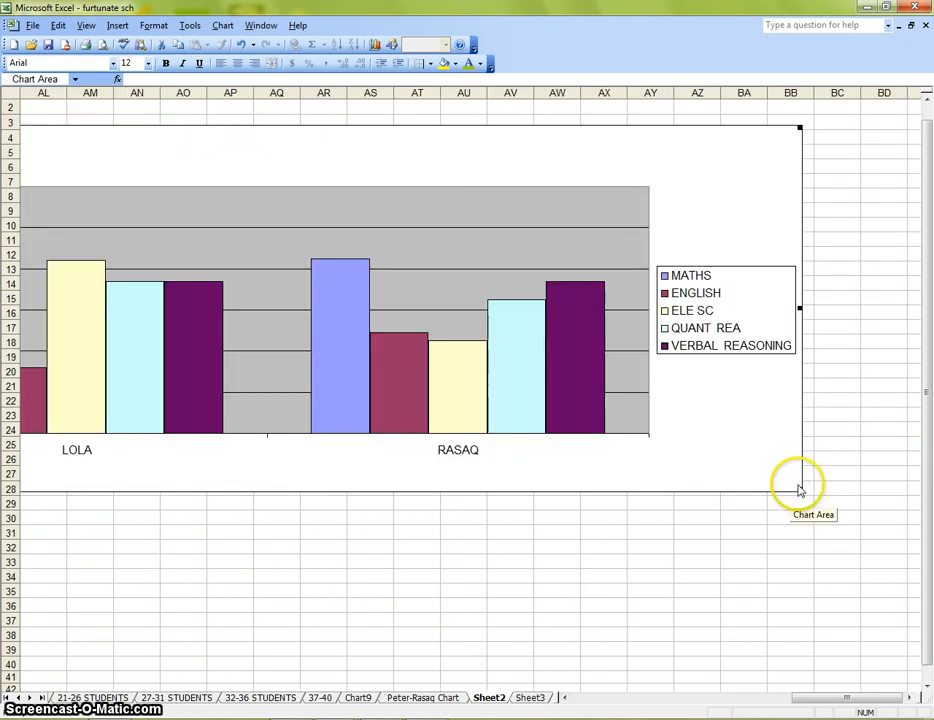
click(800, 491)
click(753, 483)
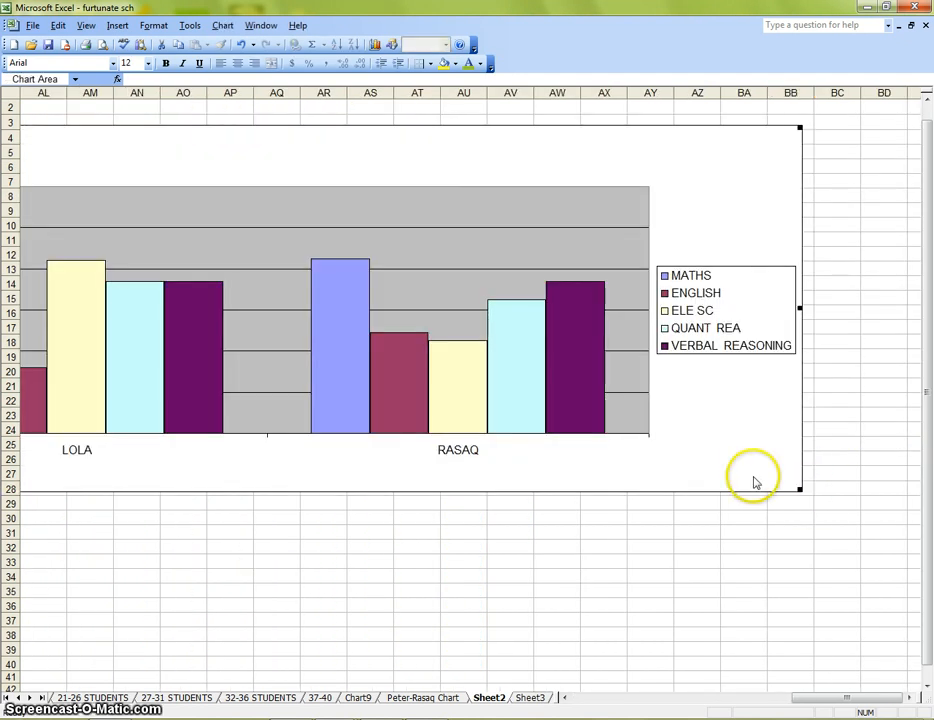
key(ctrl+z)
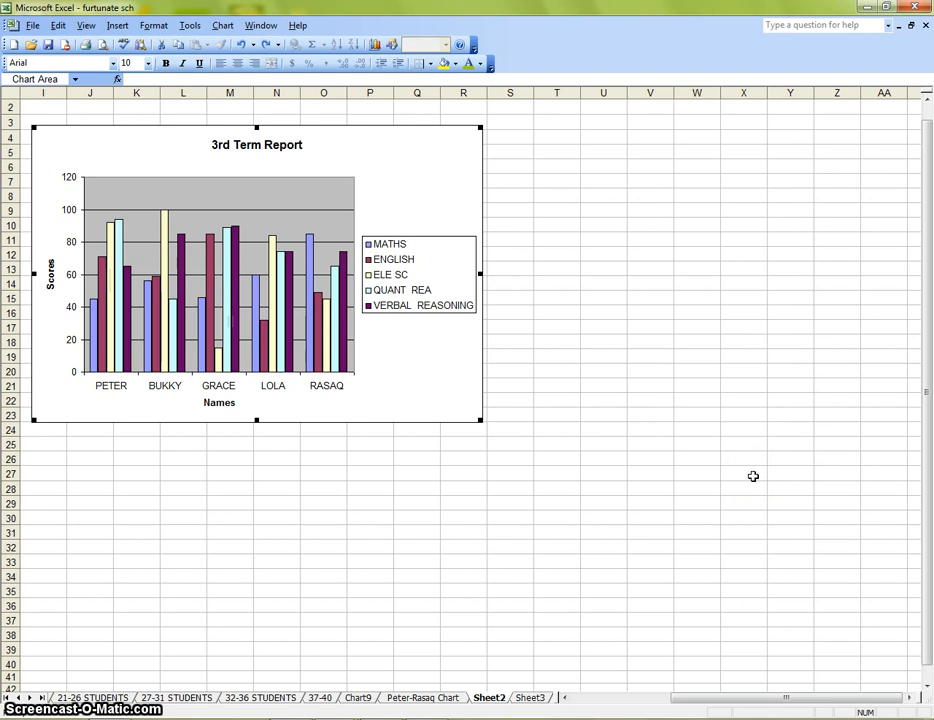
Delete the chart embedded beside the scores on Sheet2, and view the 3-D chart on its own sheet
click(655, 698)
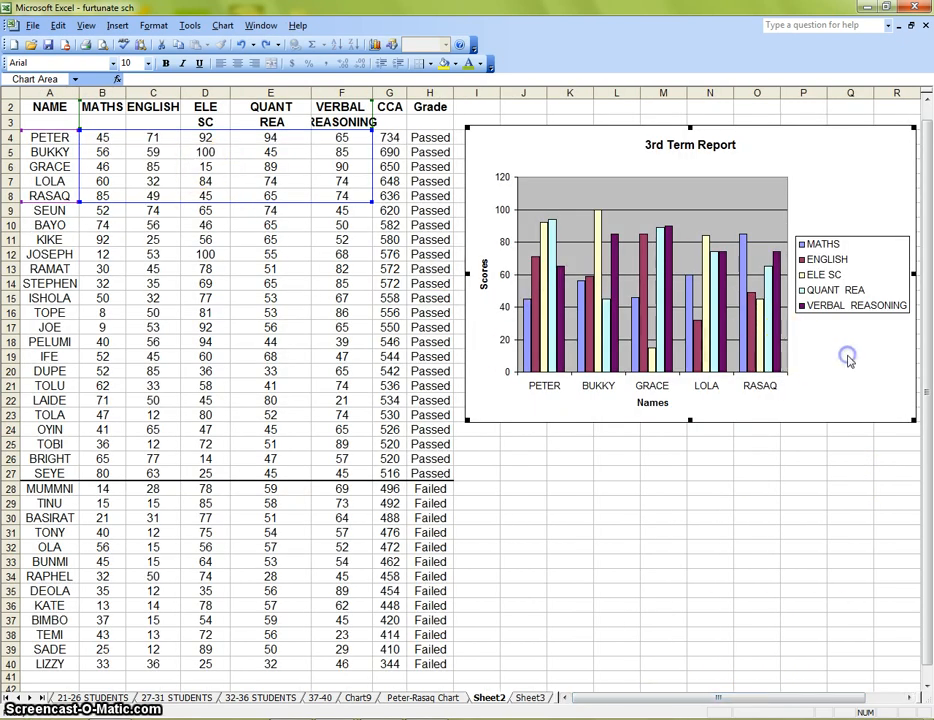
key(Delete)
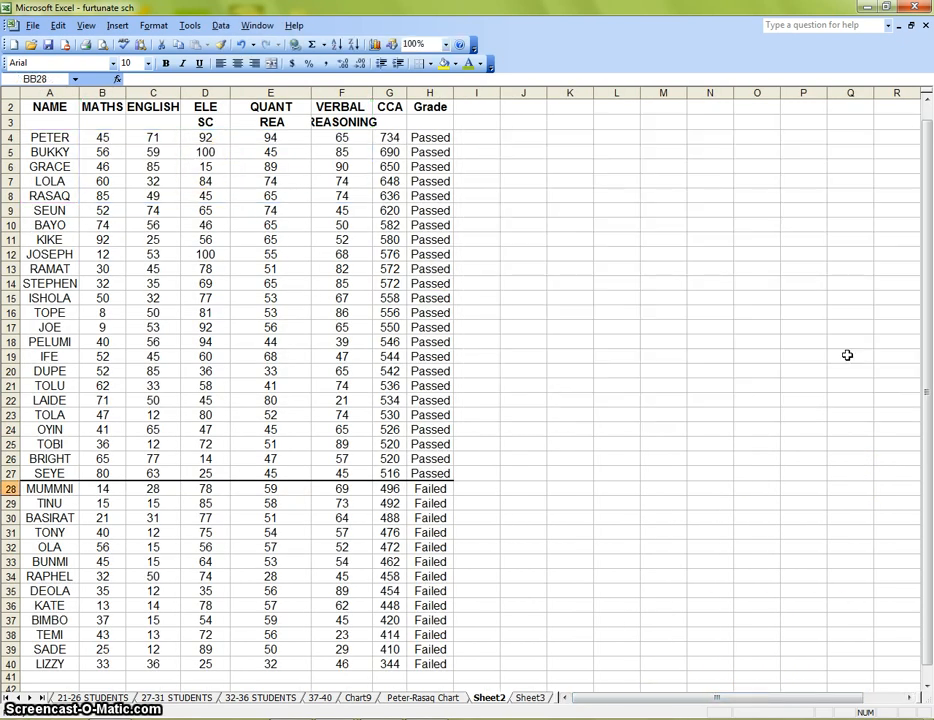
click(443, 699)
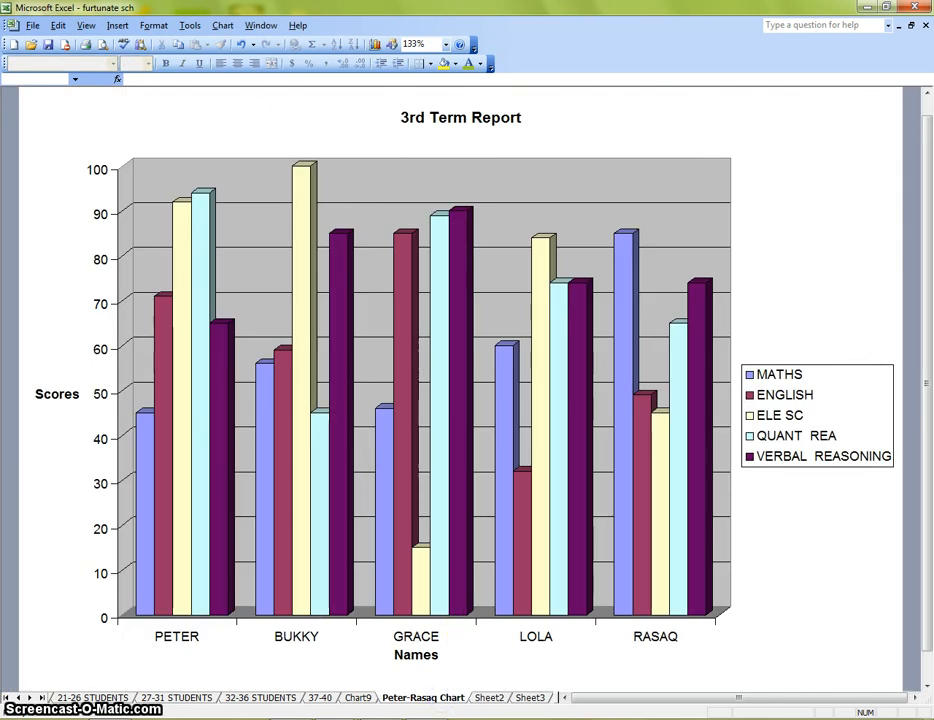
click(492, 699)
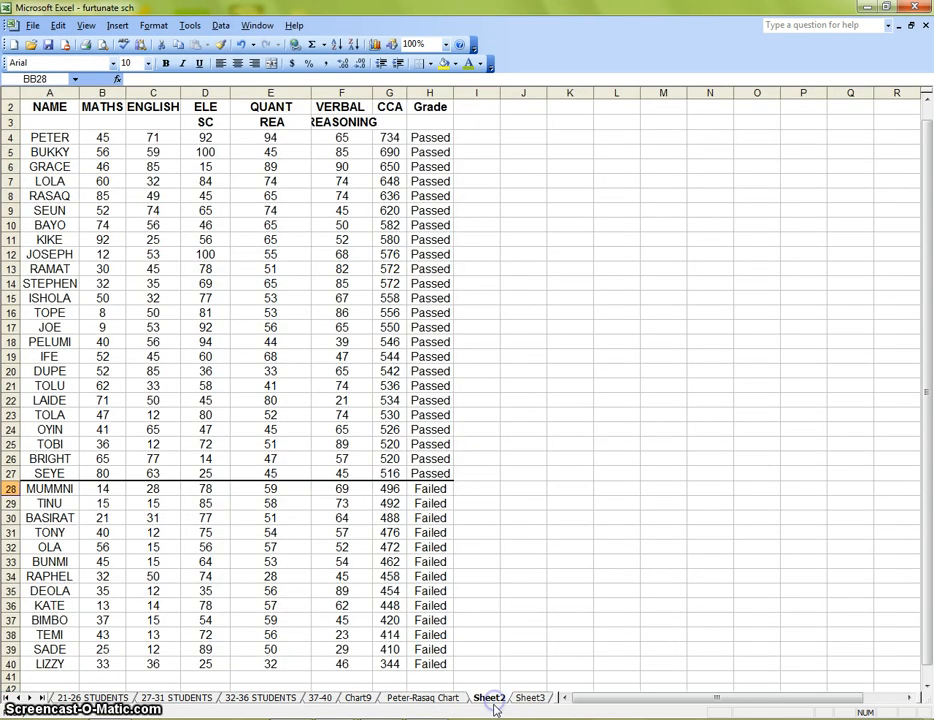
click(435, 699)
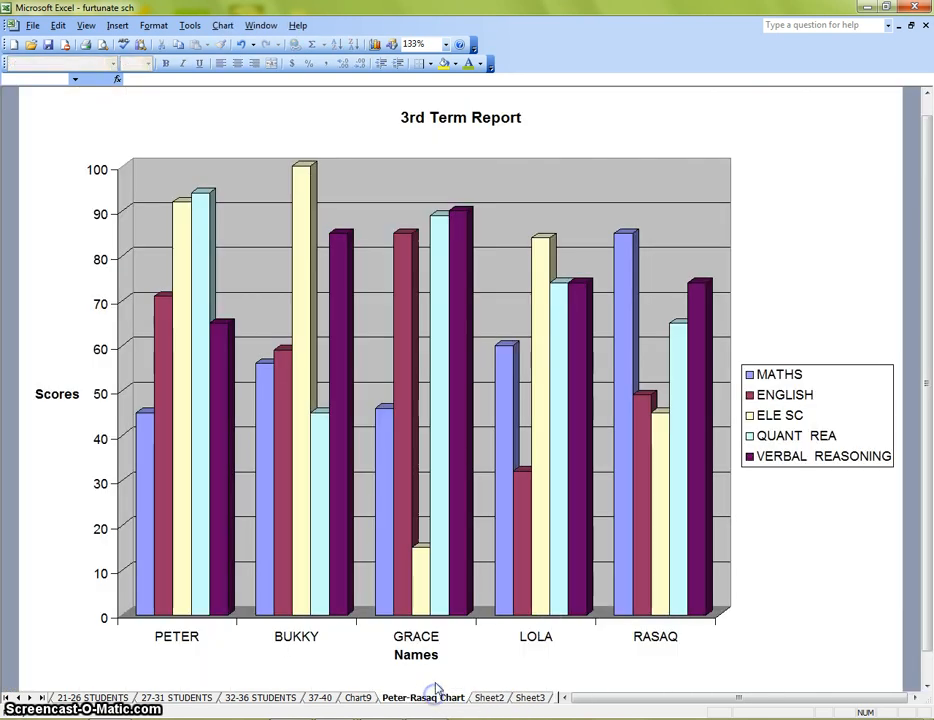
click(489, 698)
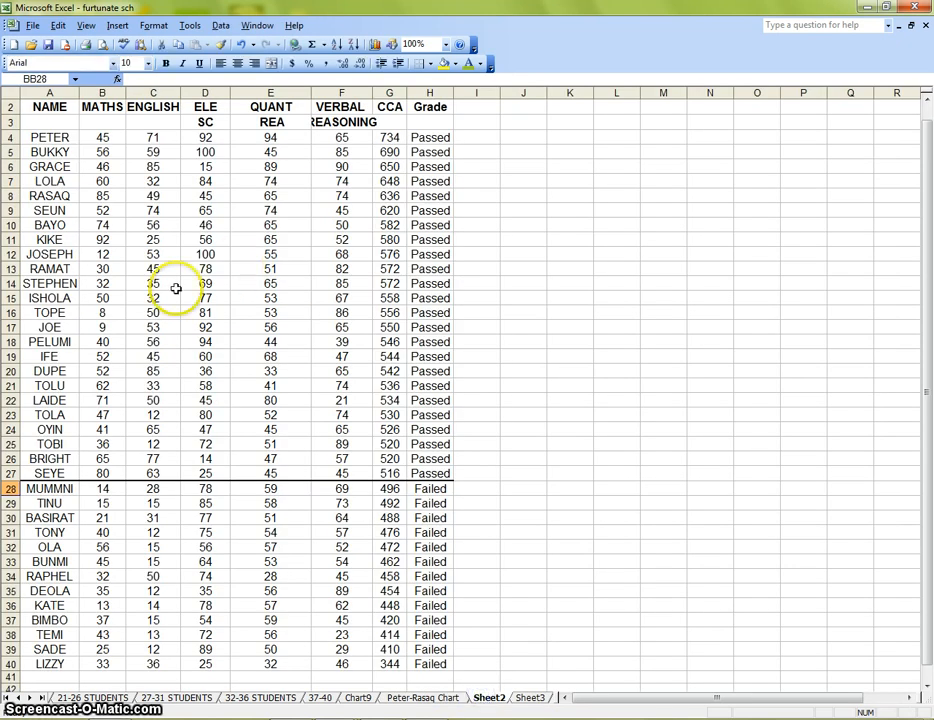
Preview a clustered column chart of the header row A2:F2 plus A9:F13 with series in columns, and cancel the Chart Wizard
drag(46, 210, 73, 262)
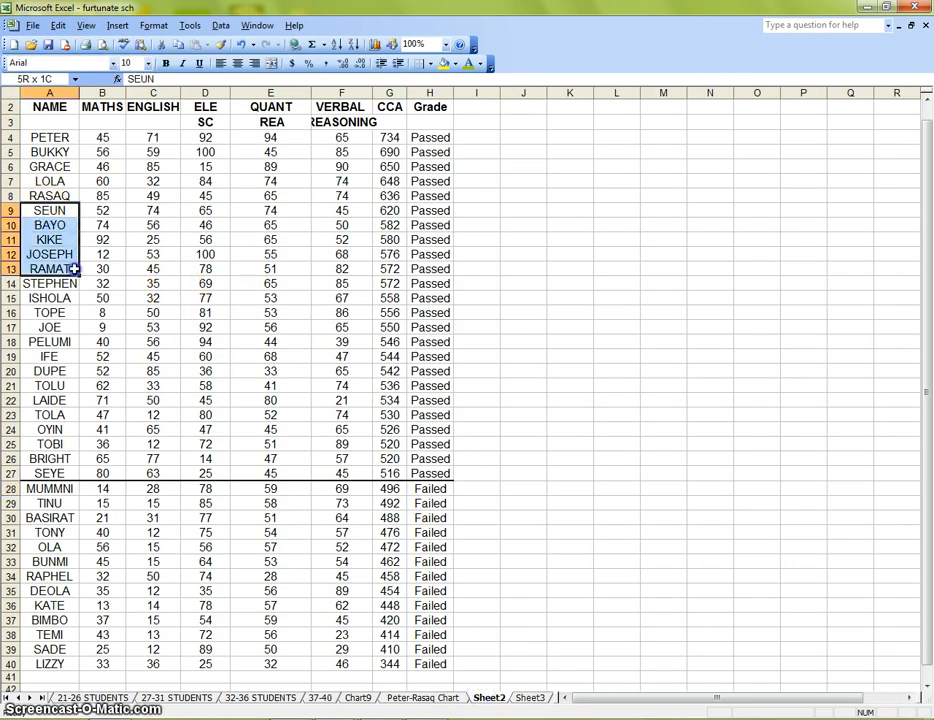
drag(73, 269, 358, 270)
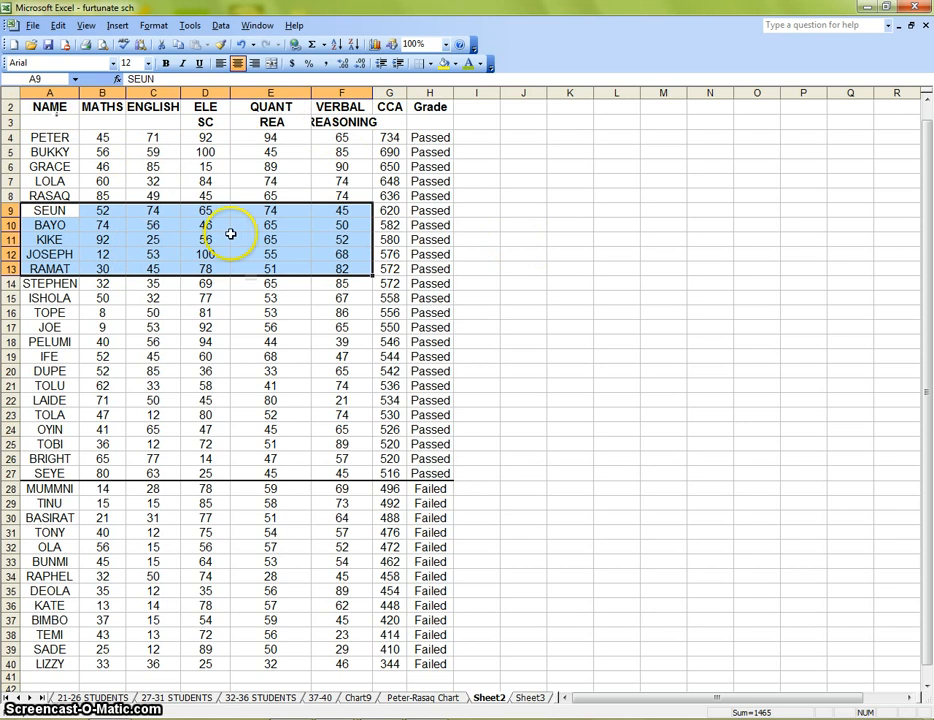
drag(42, 107, 338, 108)
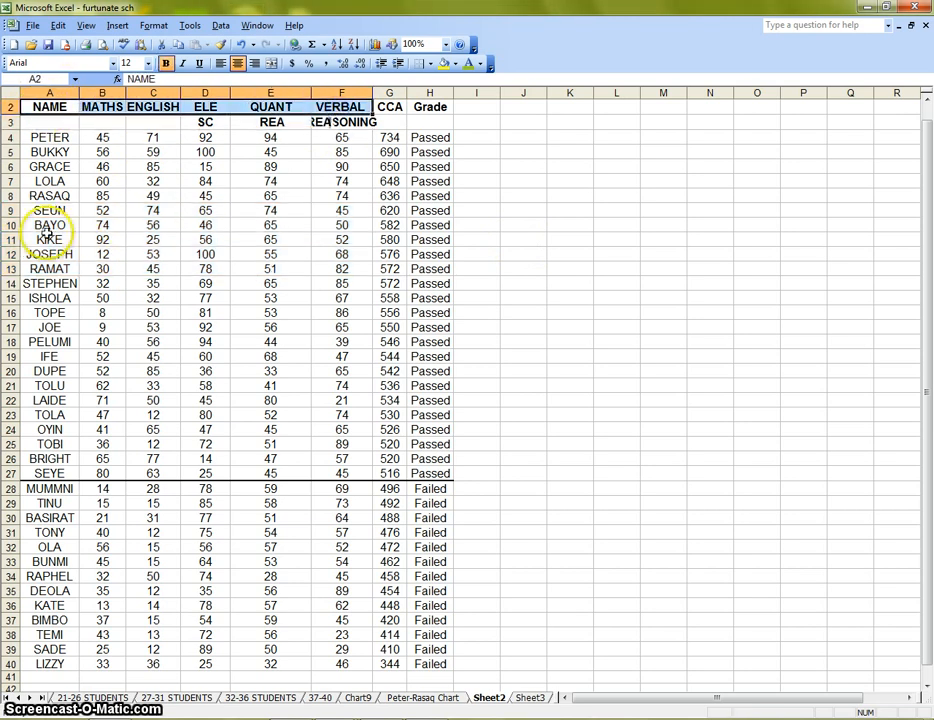
drag(50, 210, 358, 267)
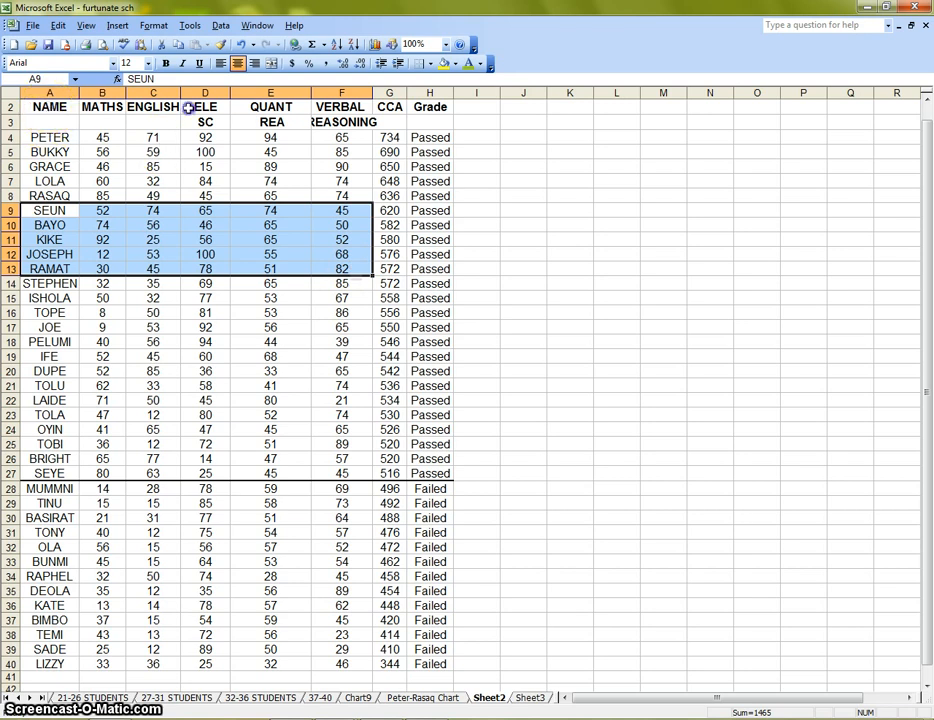
drag(45, 107, 349, 110)
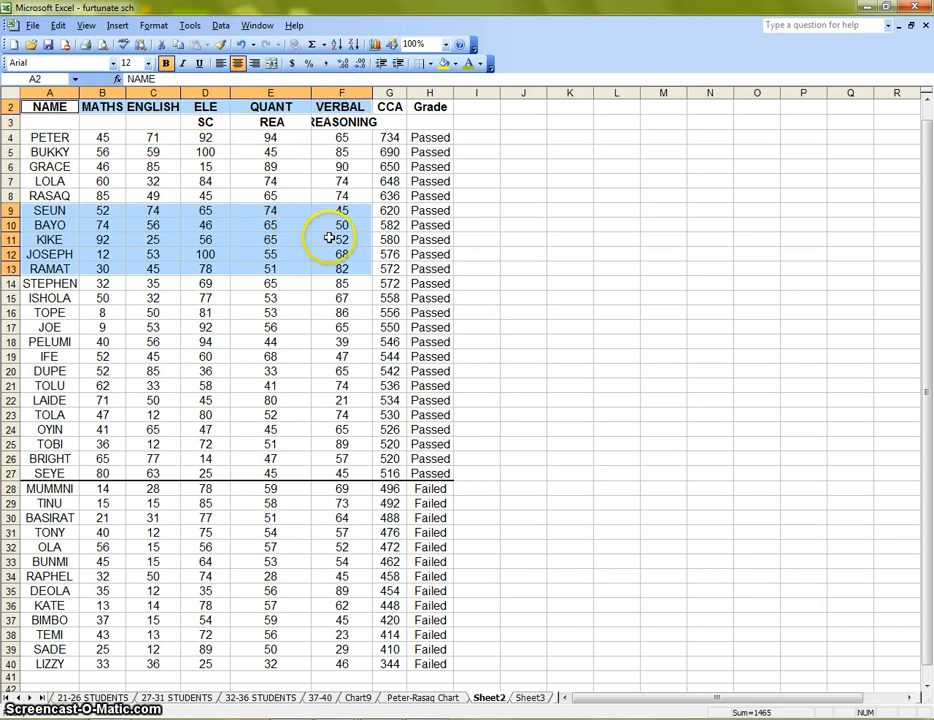
click(376, 45)
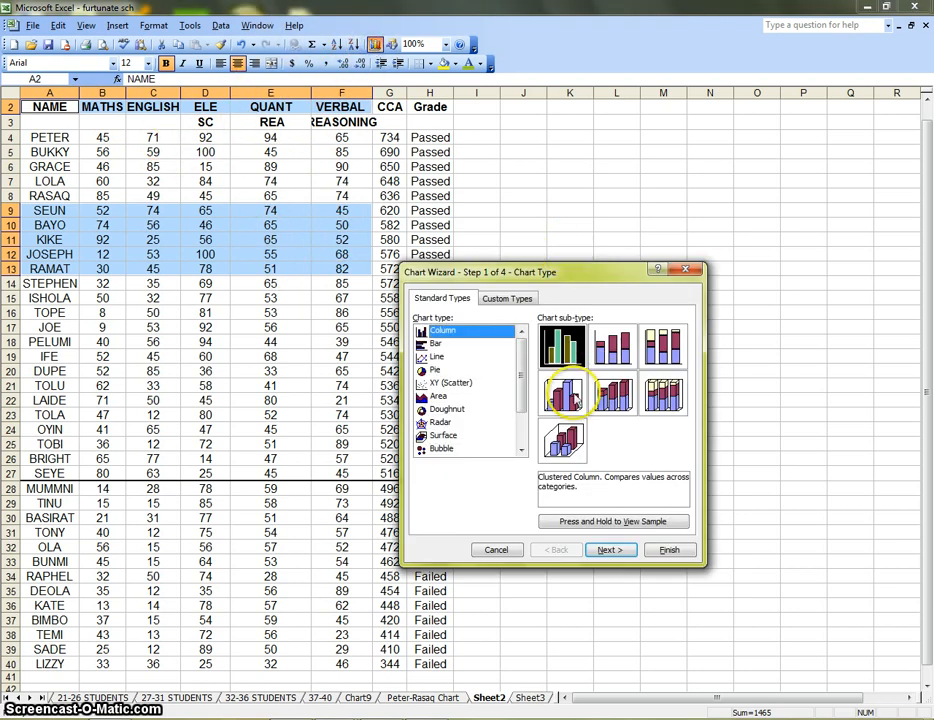
click(609, 550)
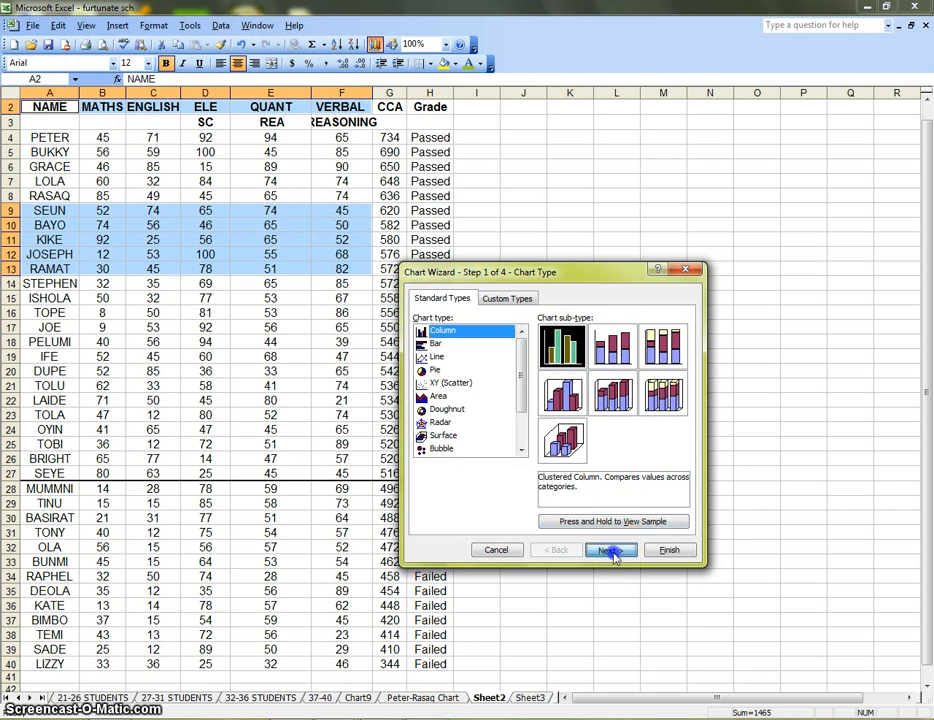
click(480, 457)
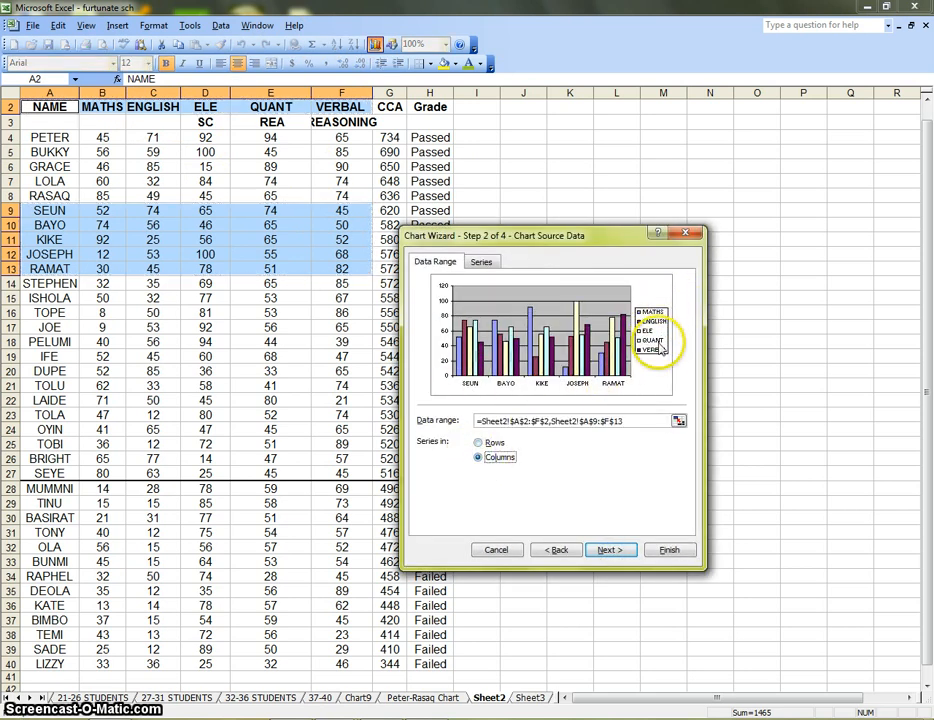
click(497, 550)
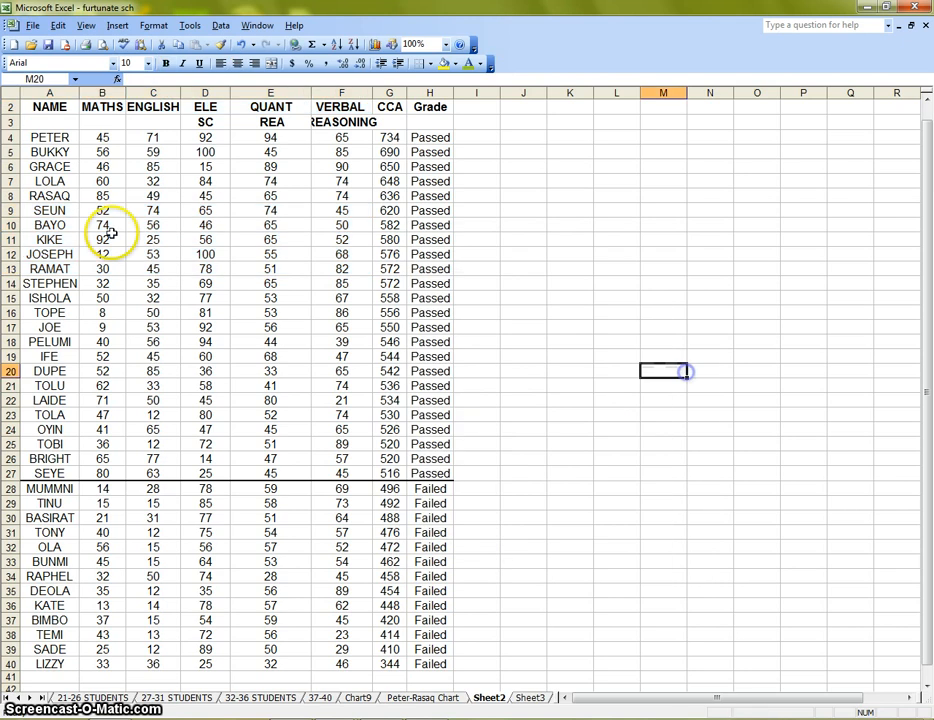
Preview a clustered column chart of only A9:F13, without the header row, with series in columns, and cancel the Chart Wizard
drag(55, 211, 363, 268)
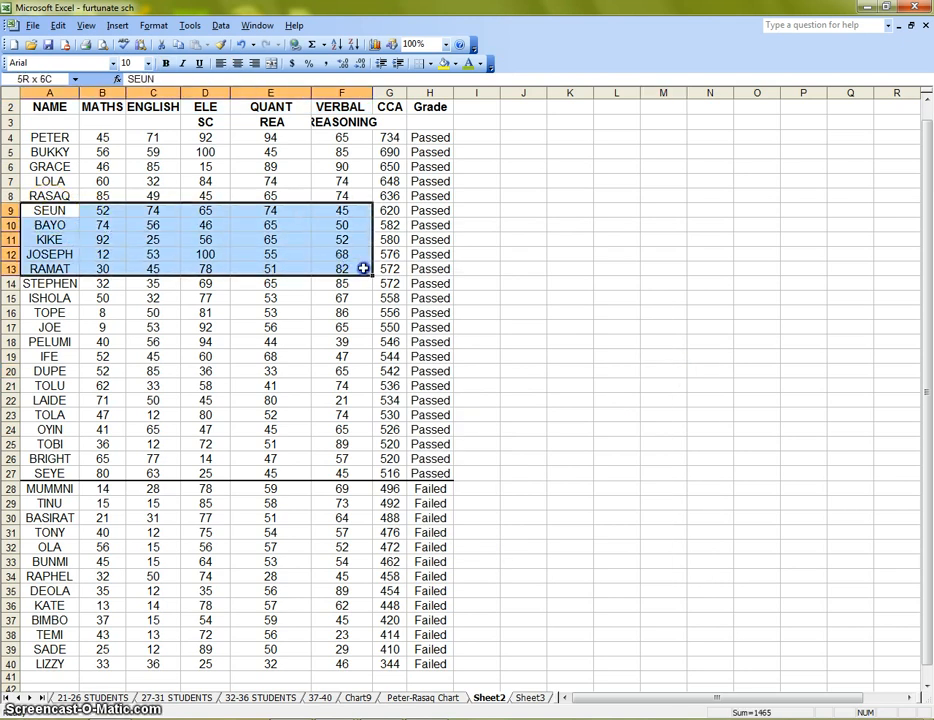
click(376, 45)
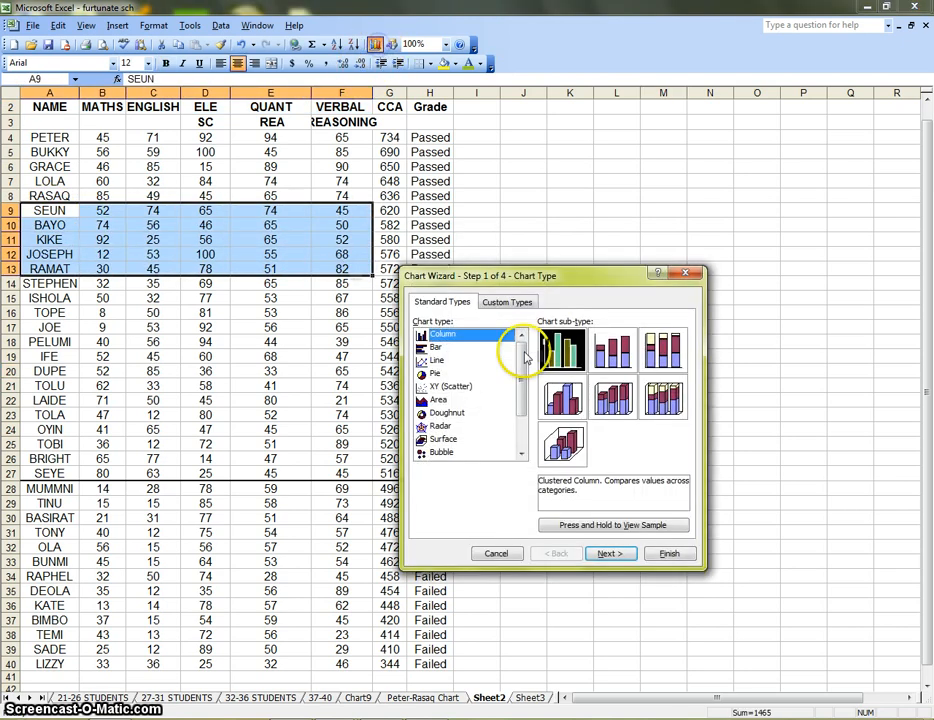
click(603, 558)
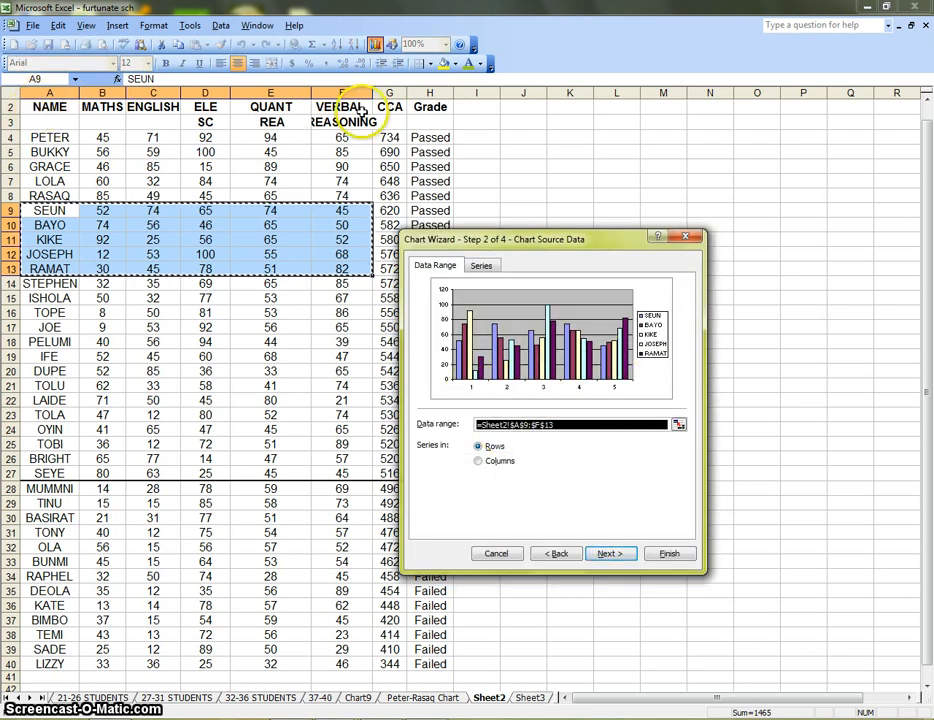
click(488, 463)
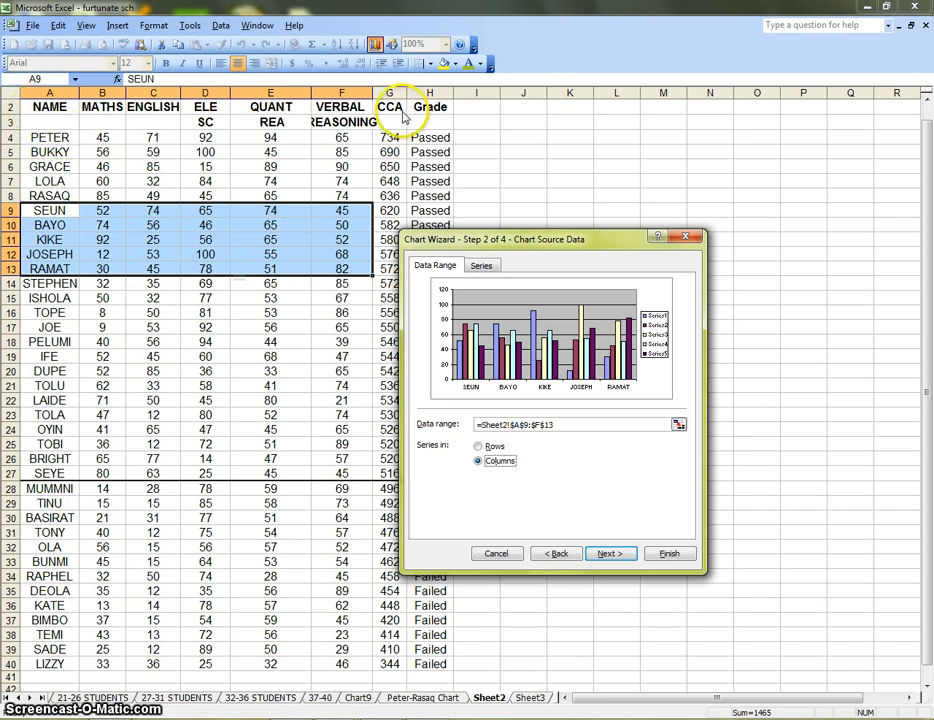
click(497, 553)
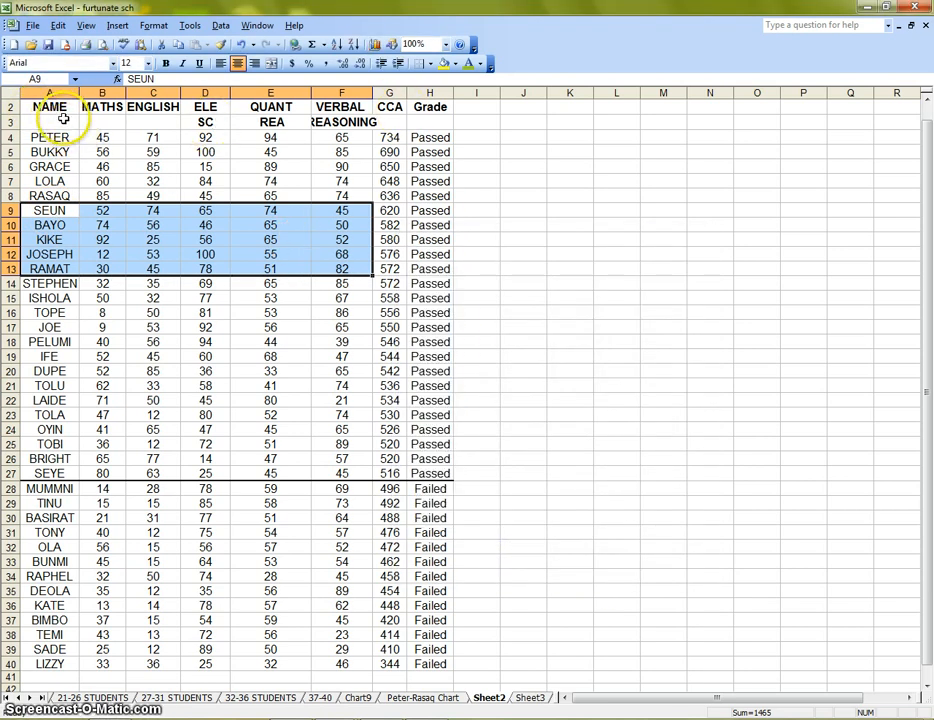
Add the headers A2:F2 back to the A9:F13 selection, preview the column chart with series in columns, and cancel the wizard
drag(60, 109, 333, 104)
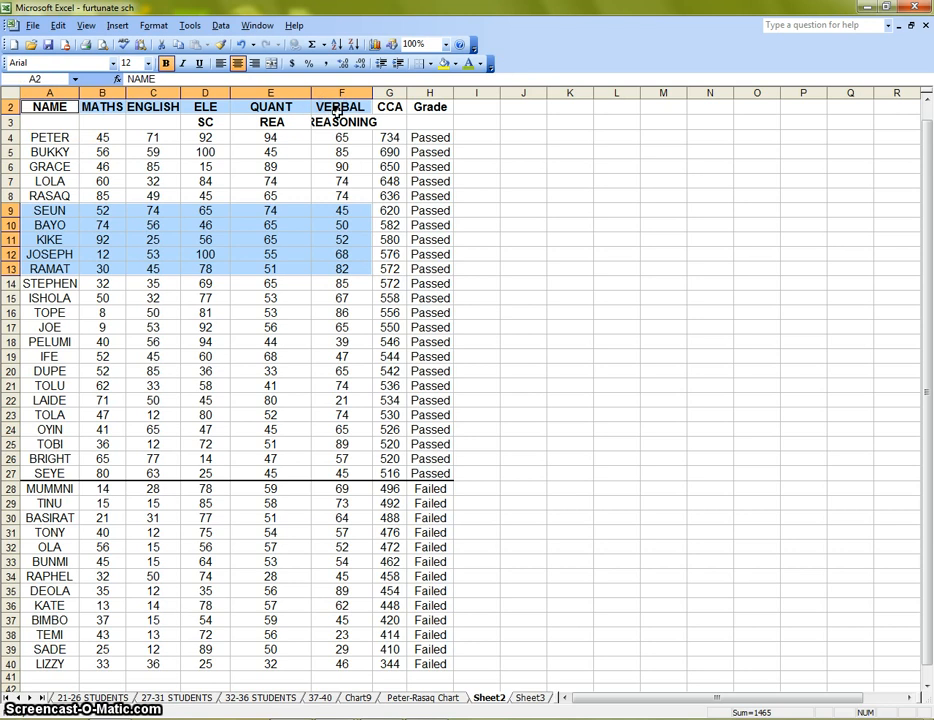
click(376, 44)
click(611, 556)
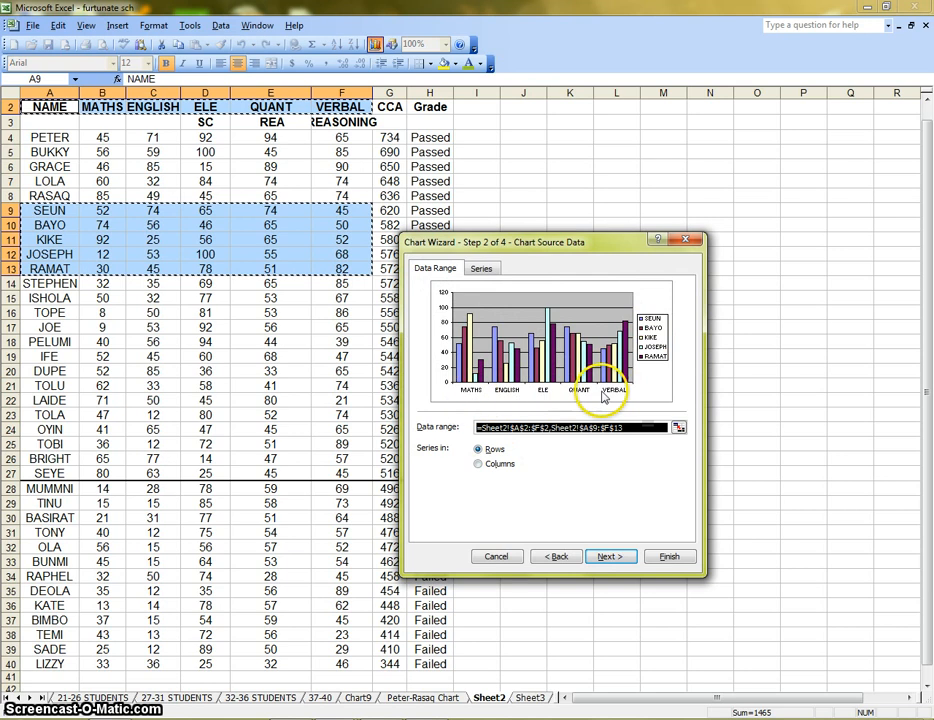
click(478, 464)
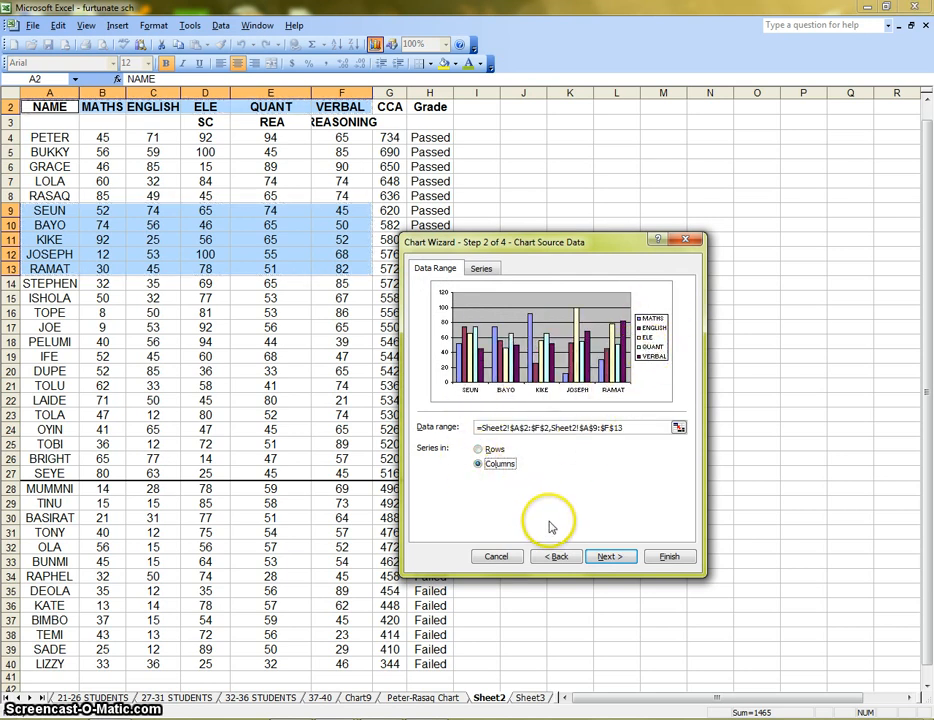
click(497, 558)
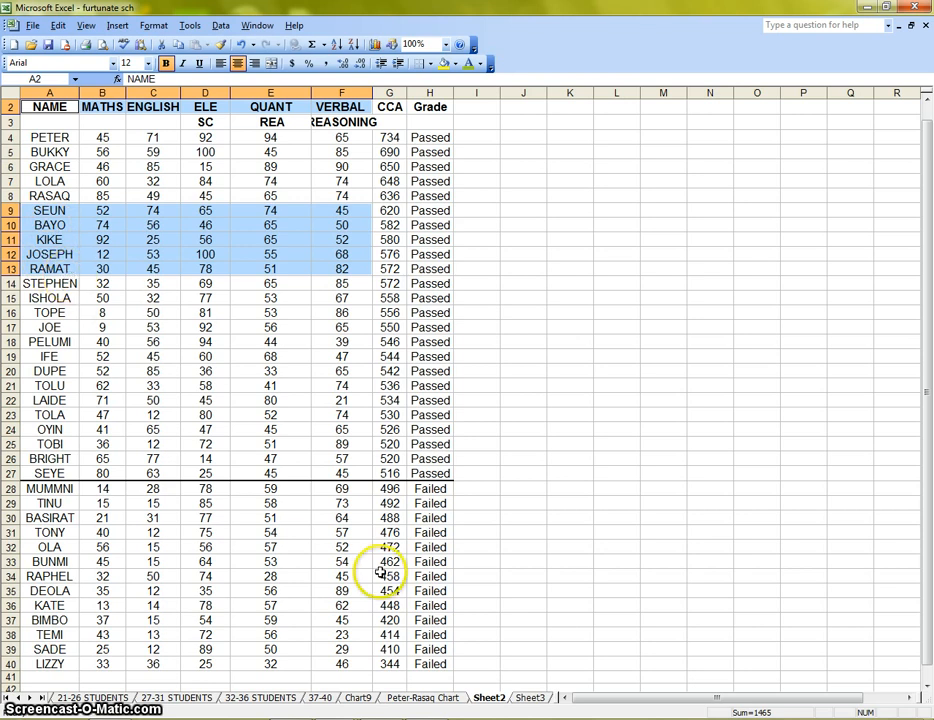
Create a clustered column chart of all students' subject scores in A2:F40 of Sheet2, placed on a new sheet
click(422, 698)
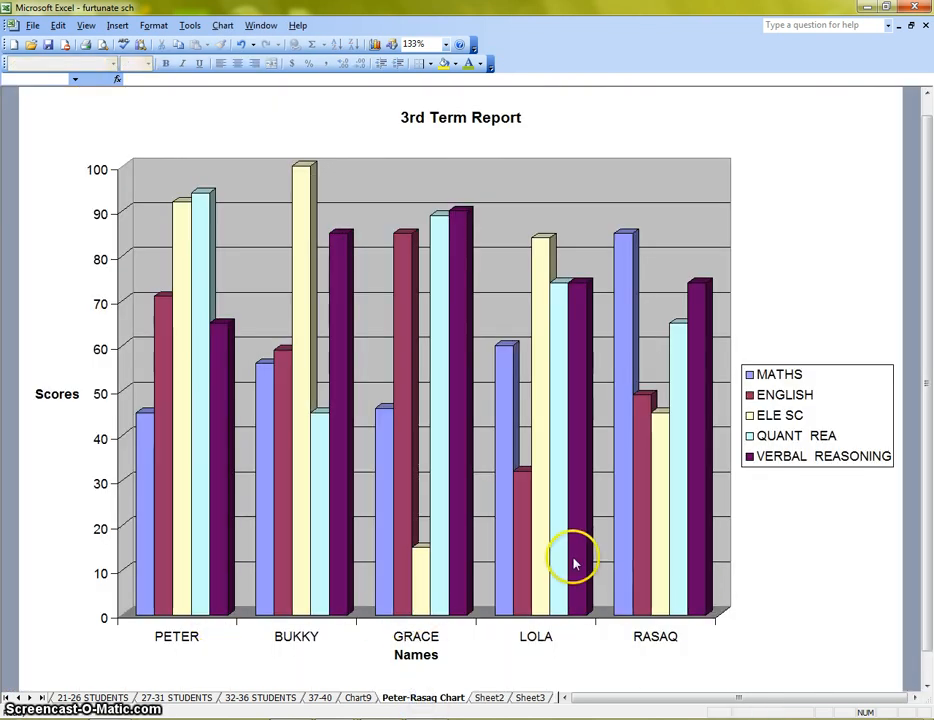
click(489, 697)
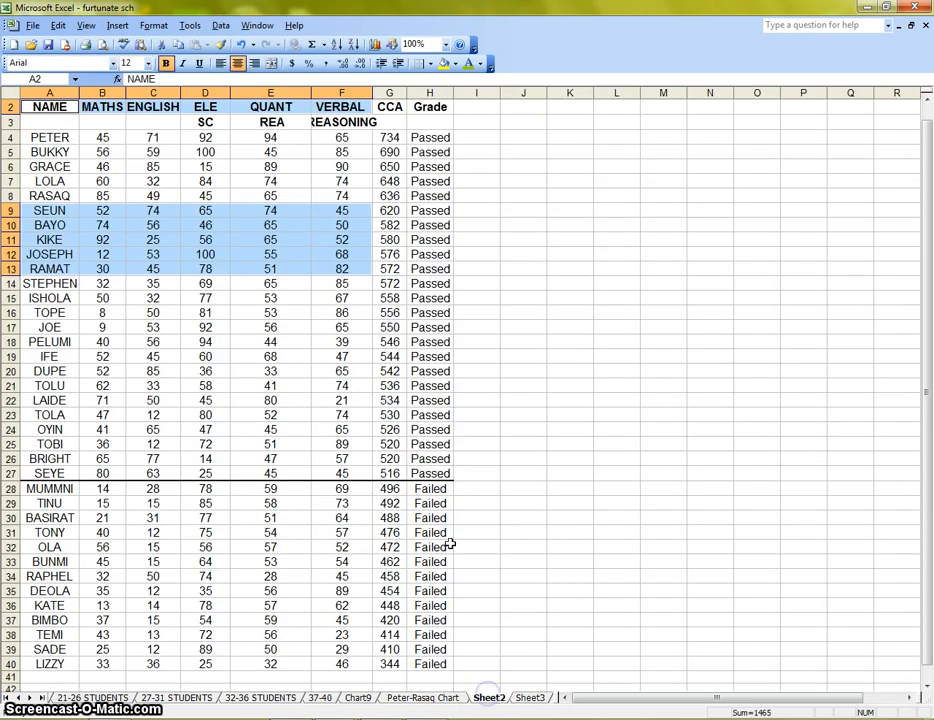
drag(40, 115, 345, 666)
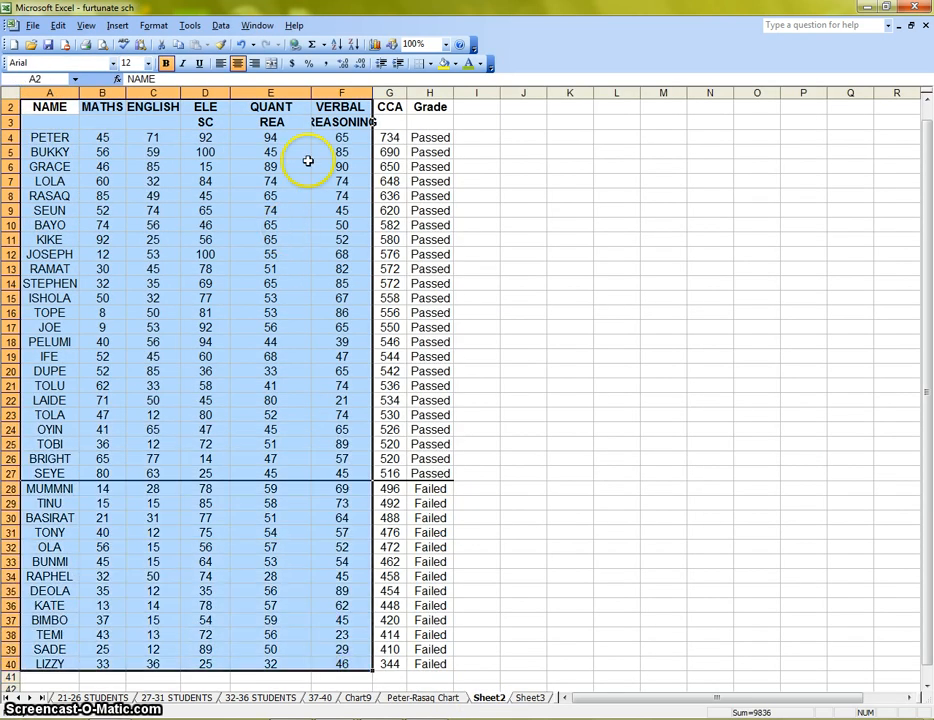
click(375, 44)
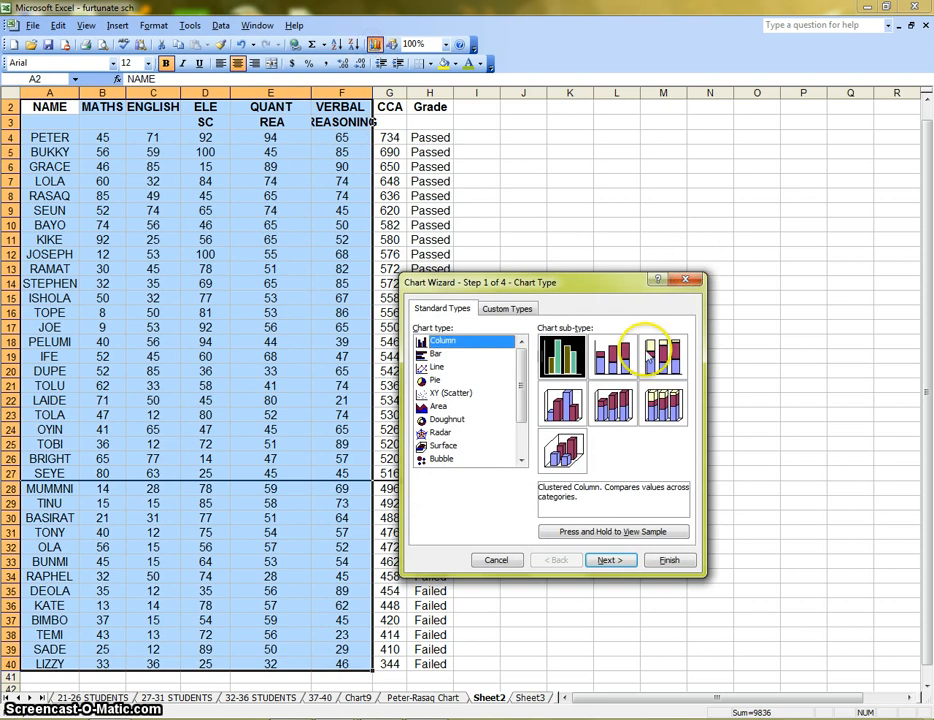
click(612, 562)
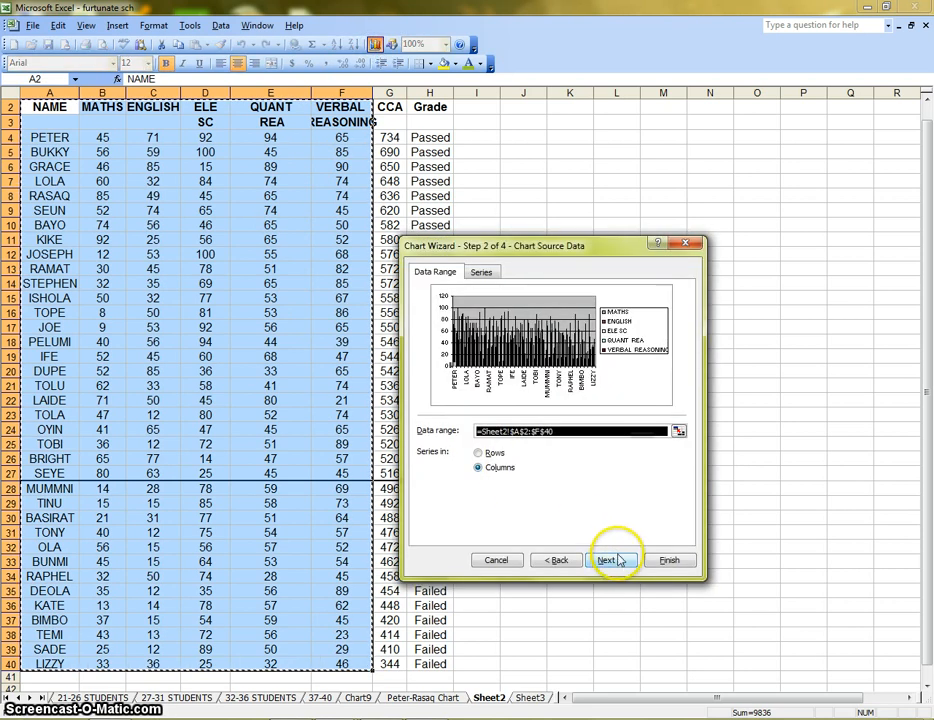
click(616, 560)
click(608, 564)
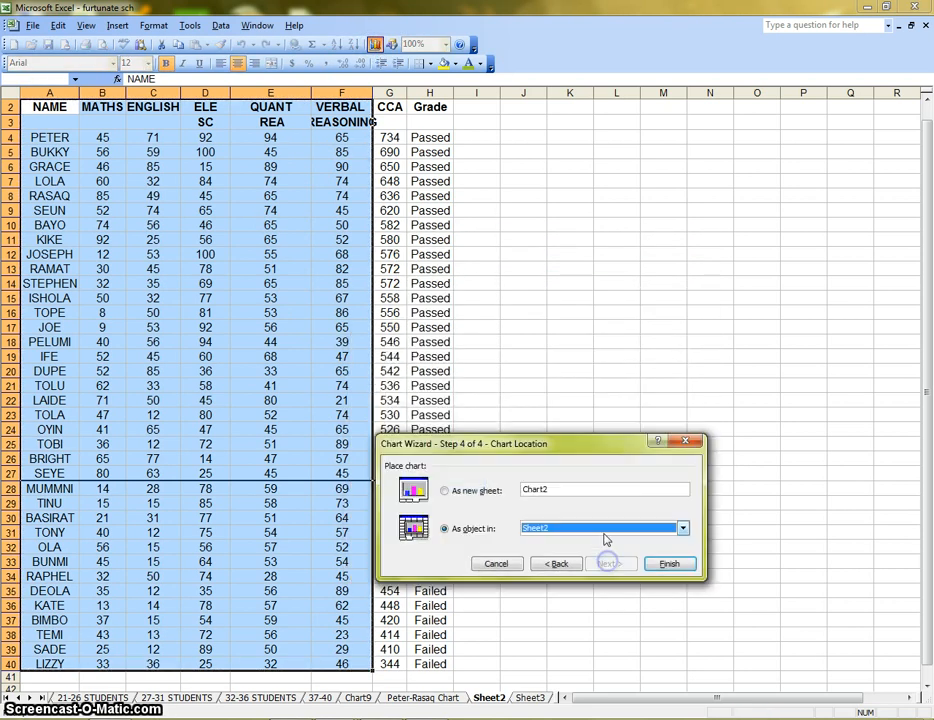
click(490, 495)
click(669, 563)
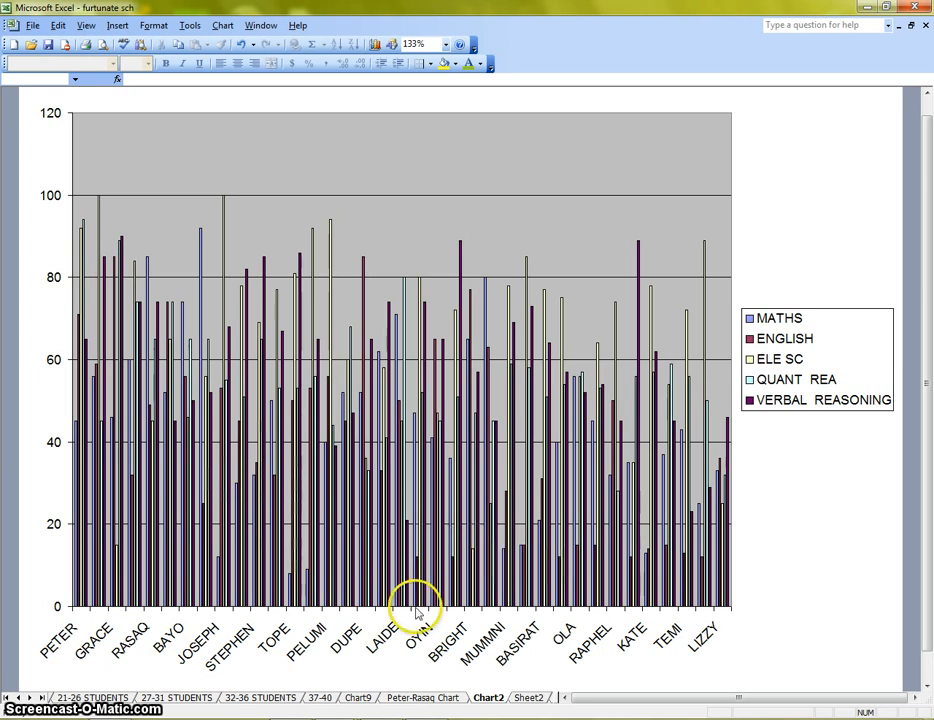
Delete the new chart sheet that plots all students' scores, and return to Sheet2
right_click(484, 702)
click(528, 544)
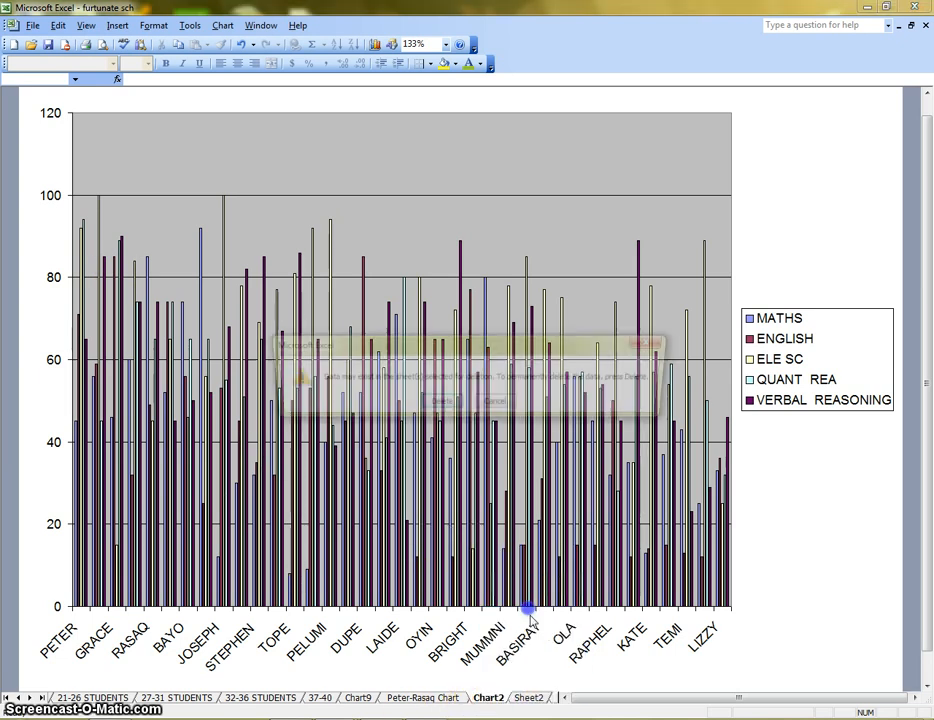
click(430, 403)
click(551, 558)
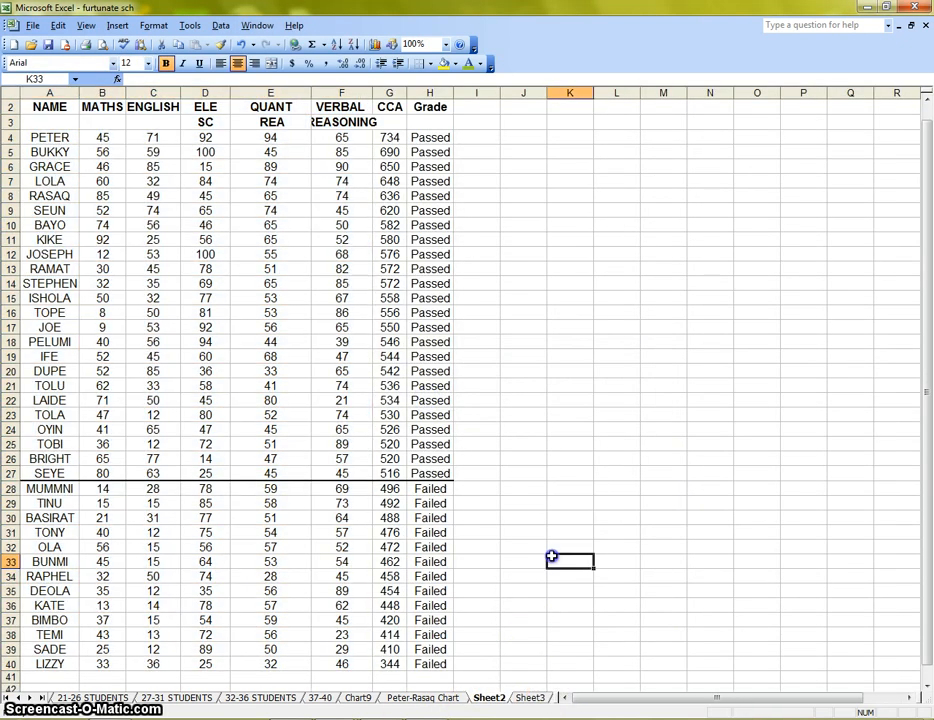
drag(30, 357, 400, 424)
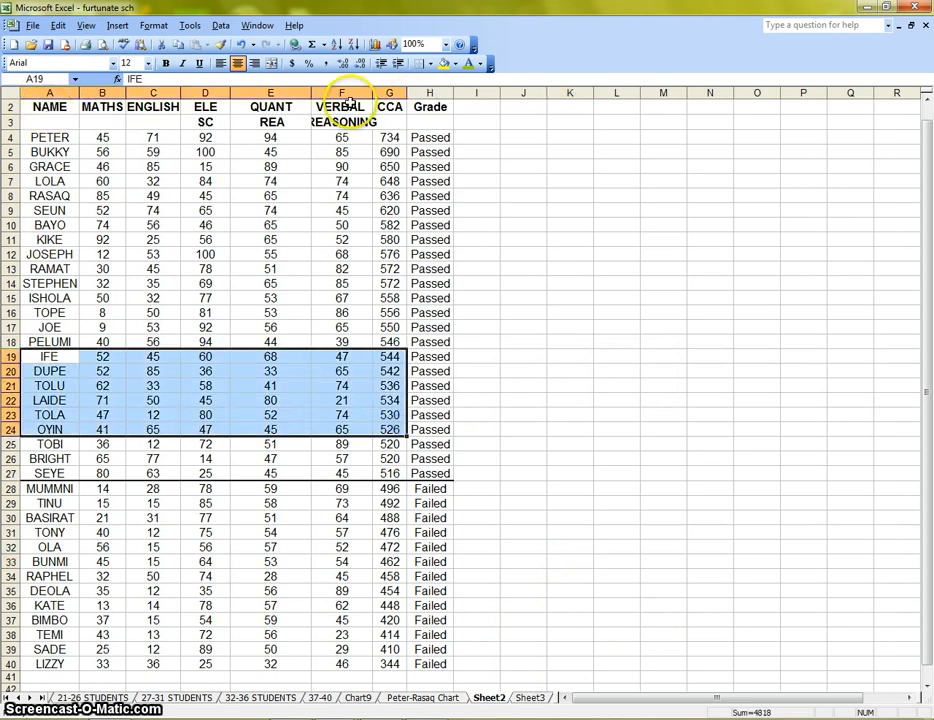
click(678, 371)
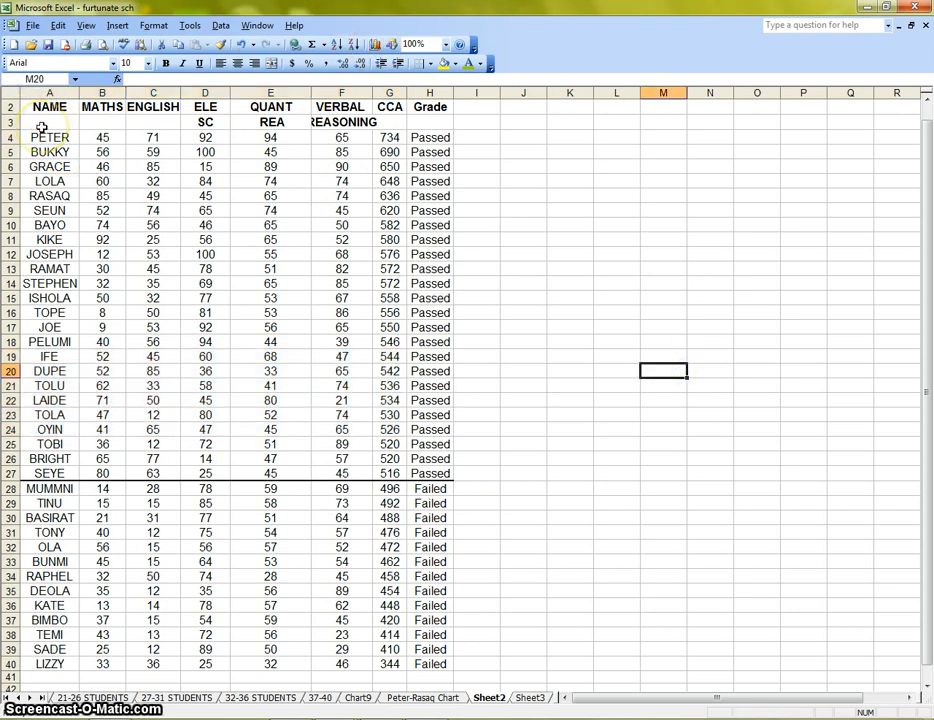
Highlight the first student's scores with headers in A2:F4, and the names with maths scores in A2:B13
click(663, 297)
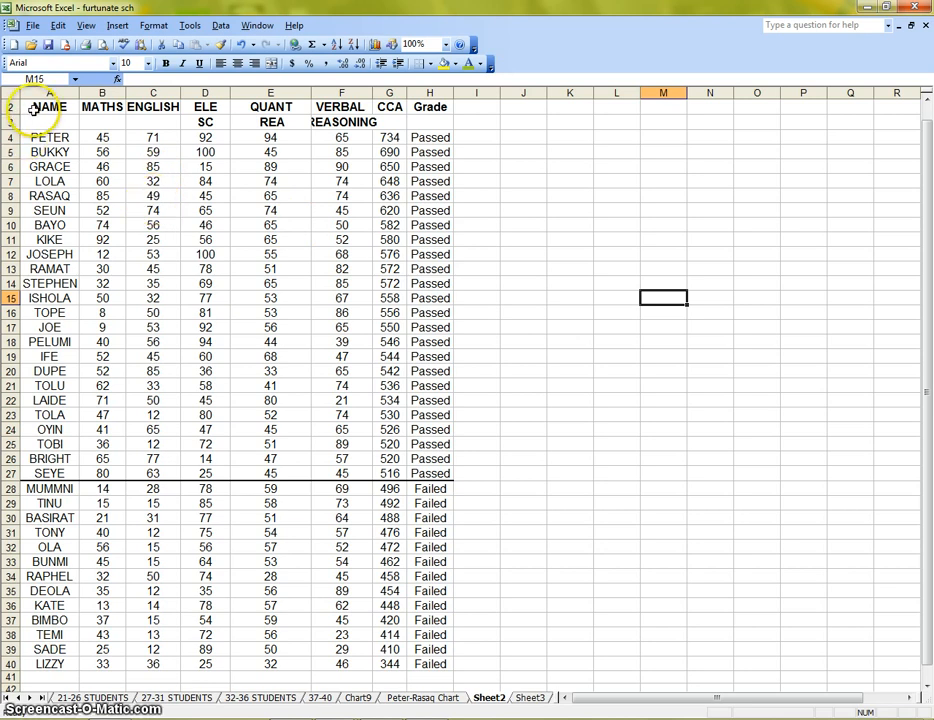
drag(34, 108, 243, 137)
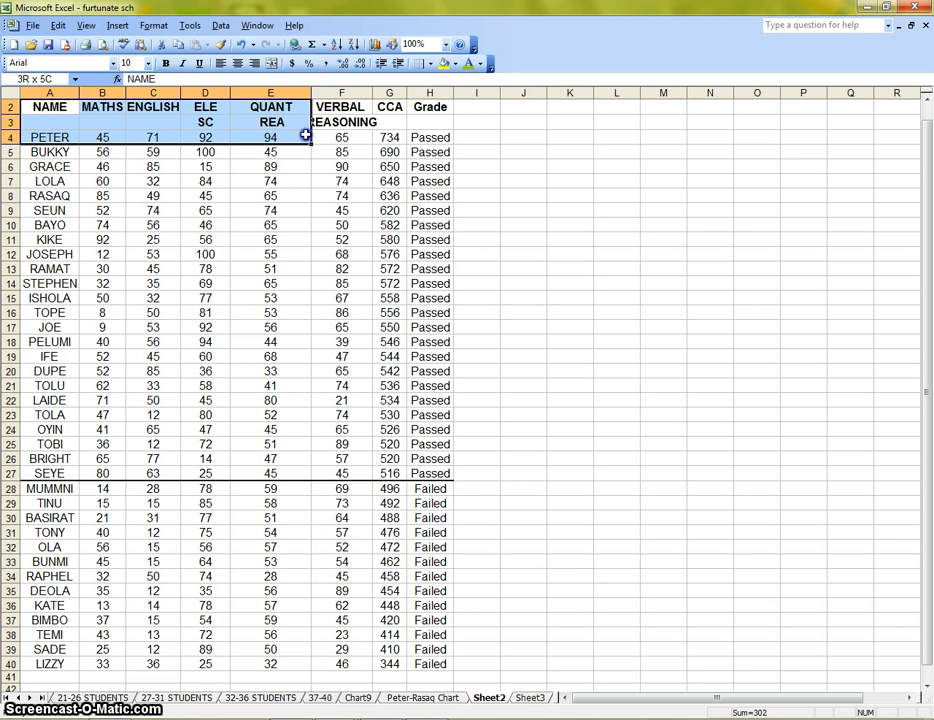
drag(305, 135, 321, 135)
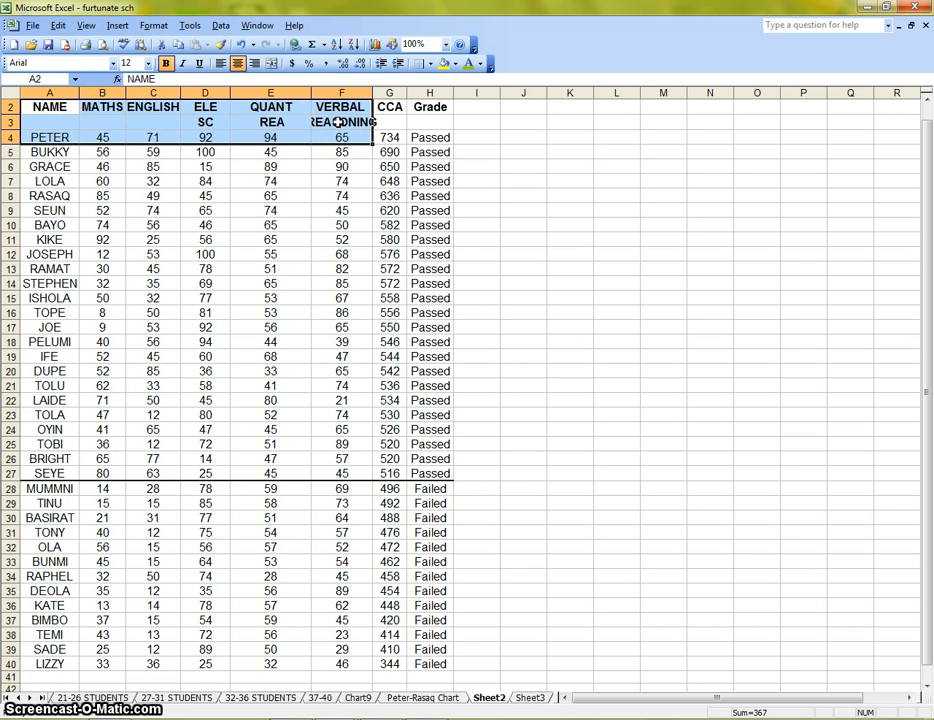
click(133, 205)
drag(50, 107, 102, 269)
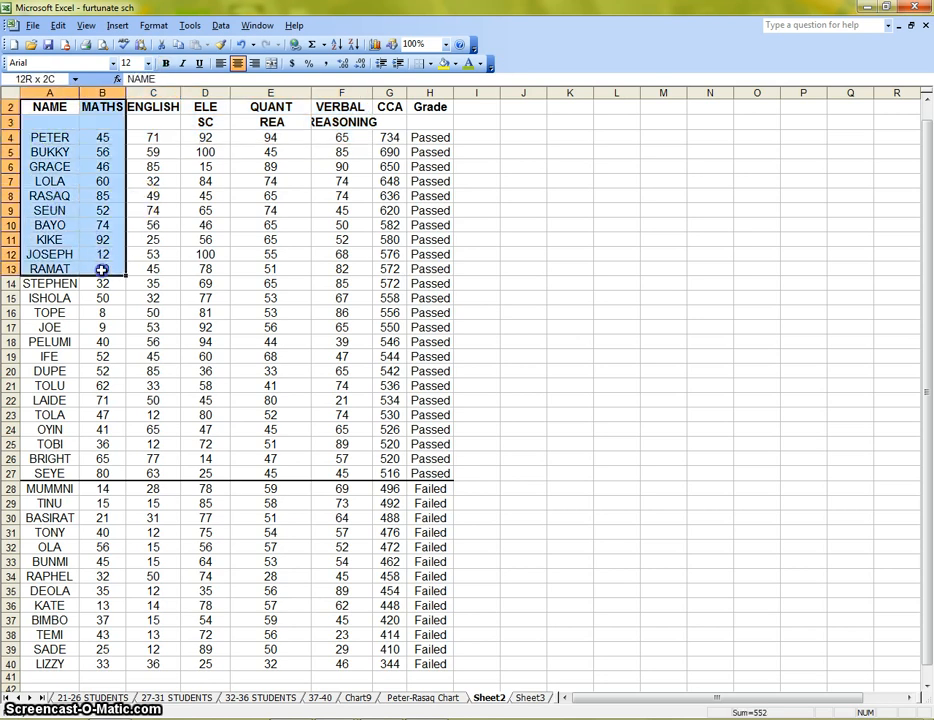
click(201, 270)
Preview a pie chart of the first student's scores in A2:F4, comparing series in columns and in rows, and cancel the wizard
drag(60, 124, 324, 135)
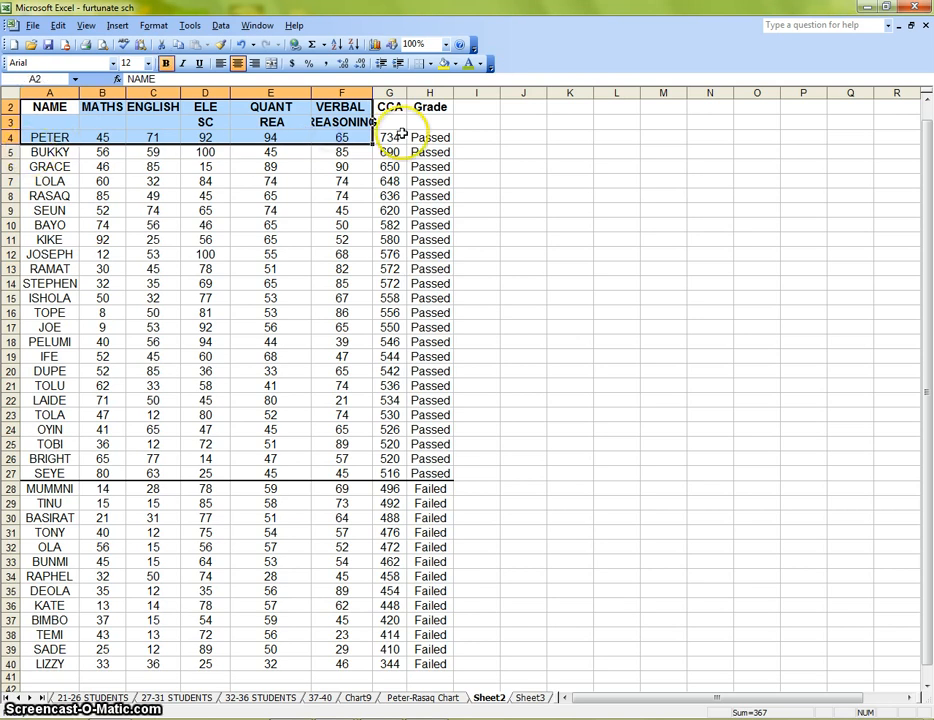
click(375, 44)
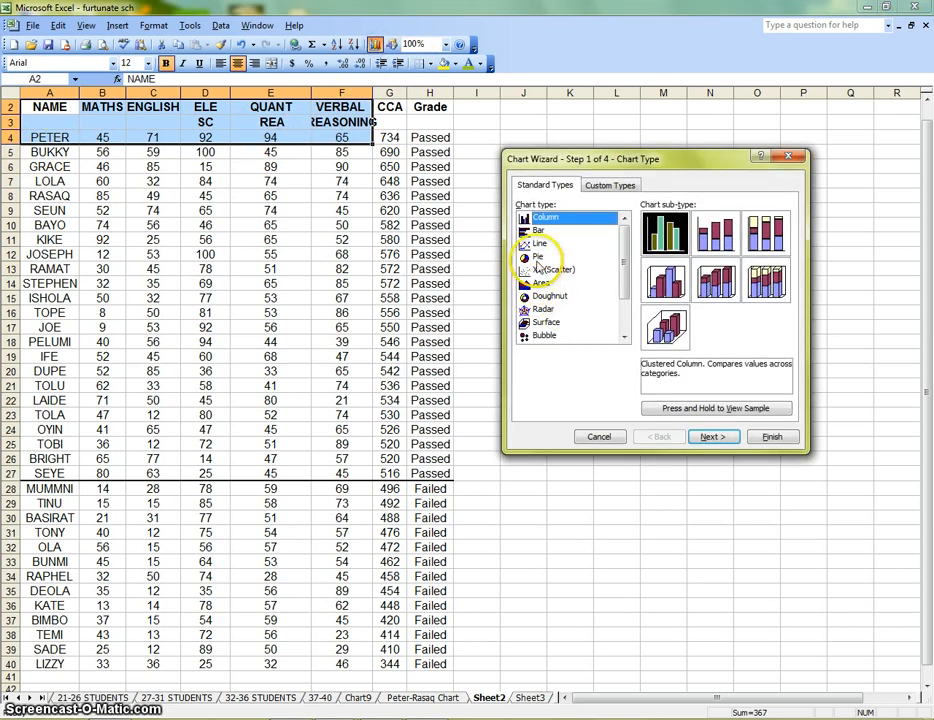
click(538, 257)
click(711, 436)
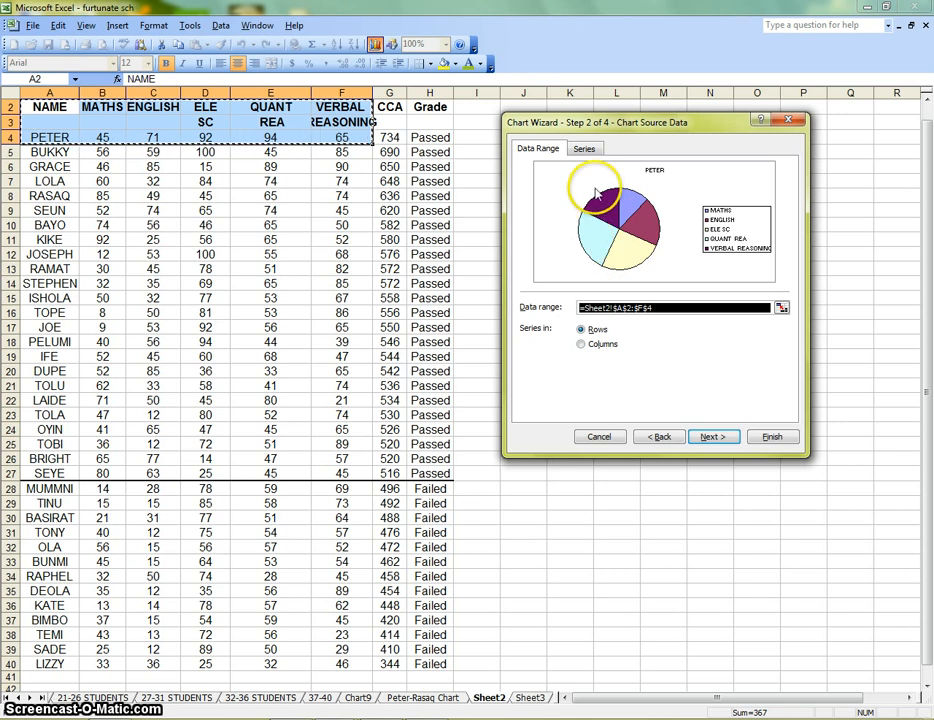
click(600, 345)
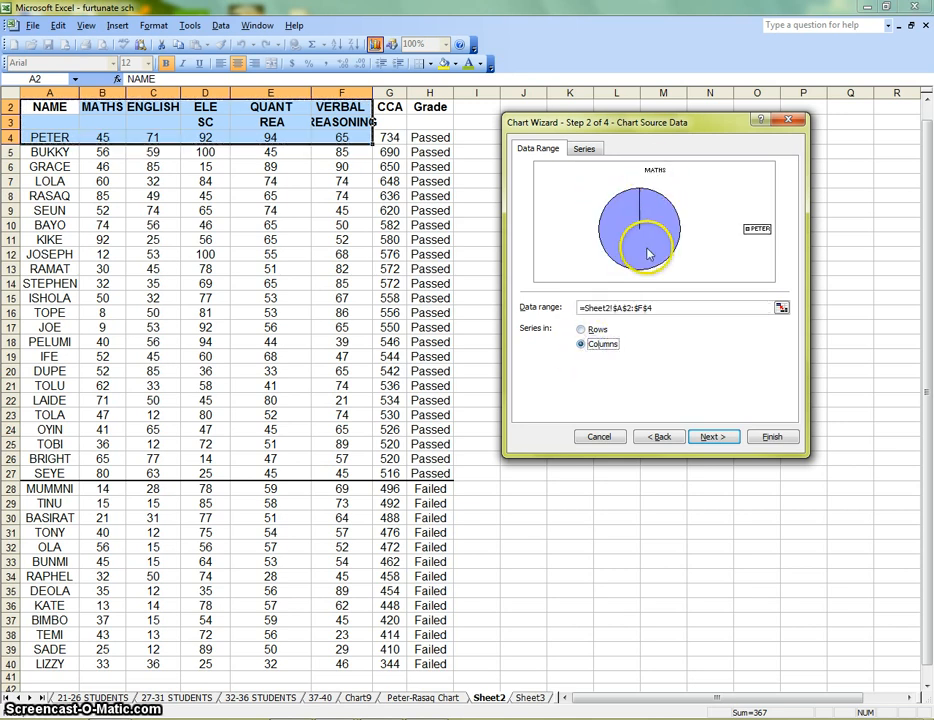
click(584, 331)
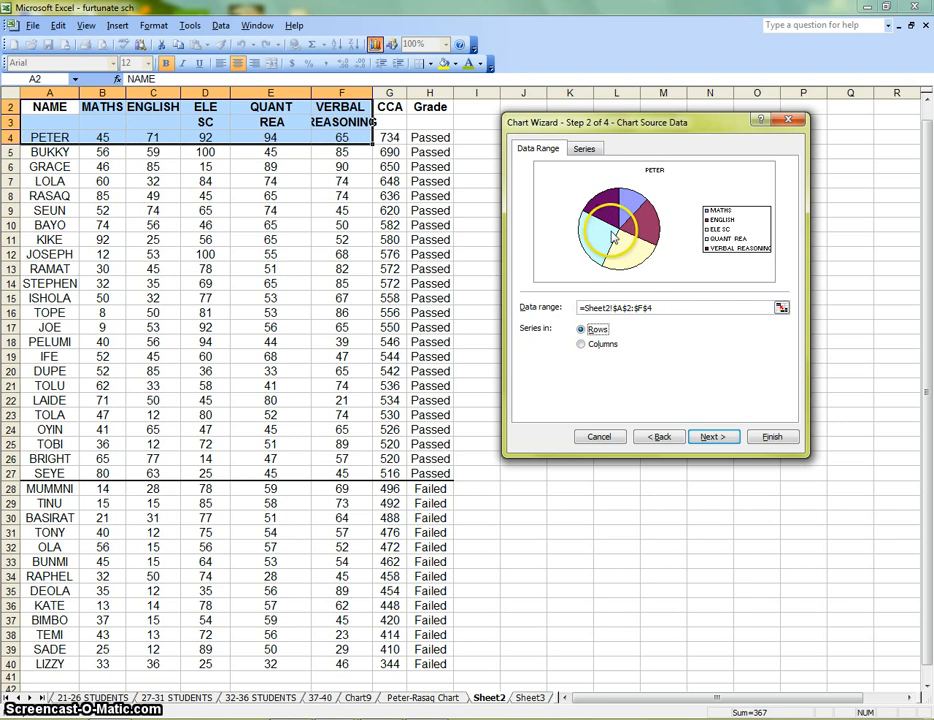
click(601, 436)
Preview a pie chart of the first six students' maths scores in A2:B9 with series in columns, and cancel the wizard
click(192, 267)
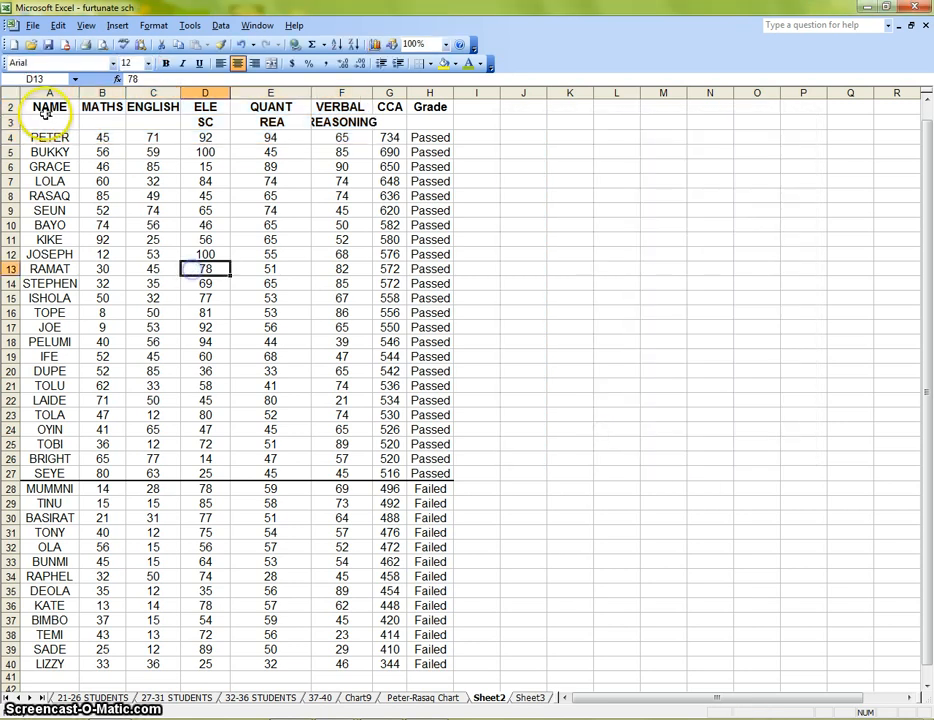
drag(47, 116, 88, 266)
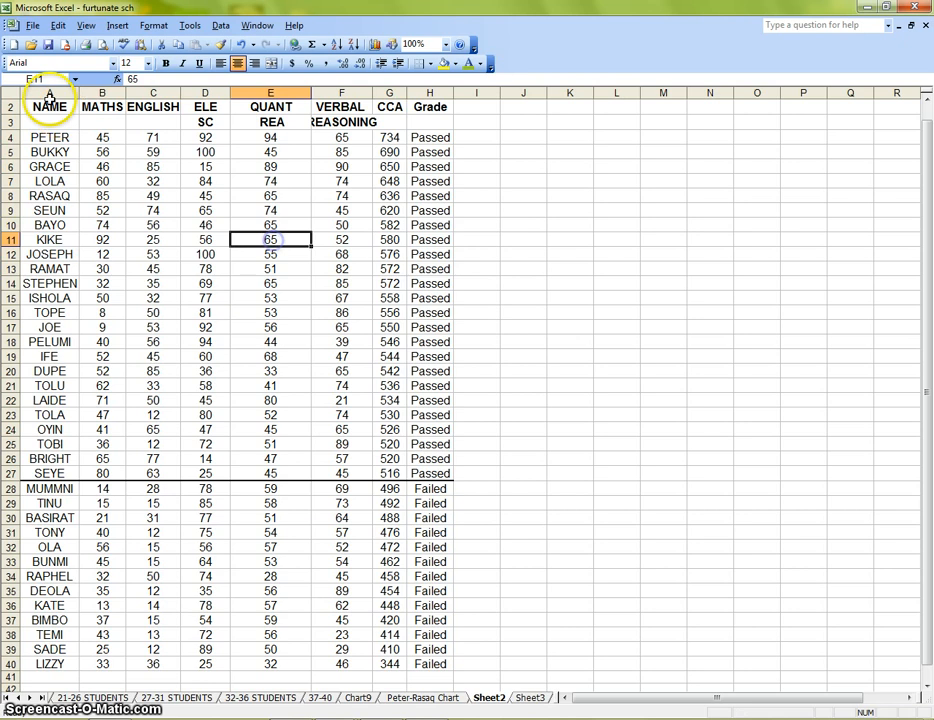
drag(50, 106, 91, 208)
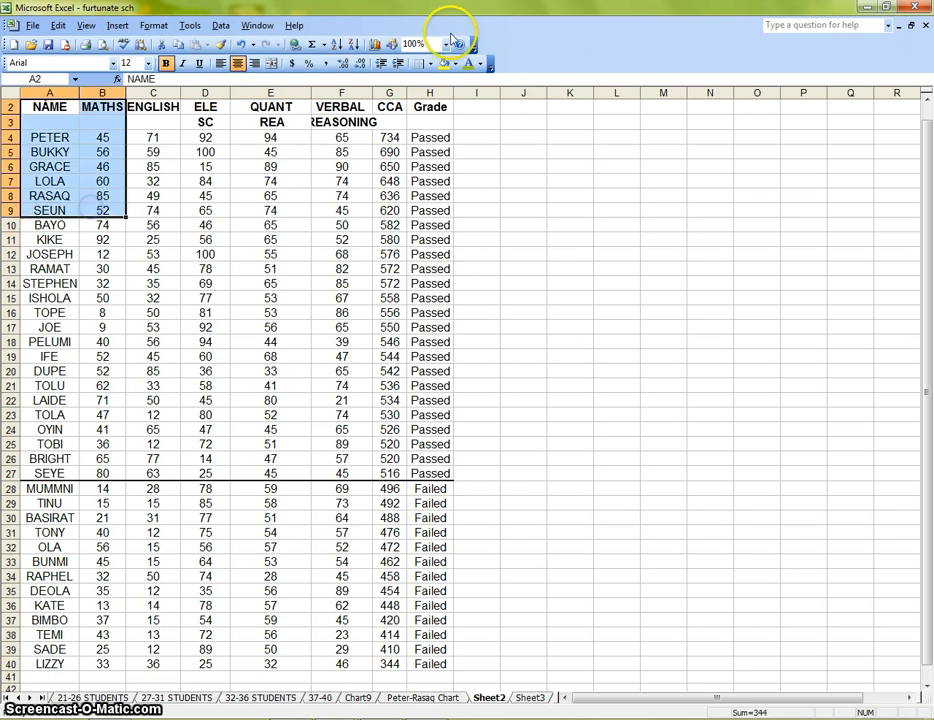
click(374, 45)
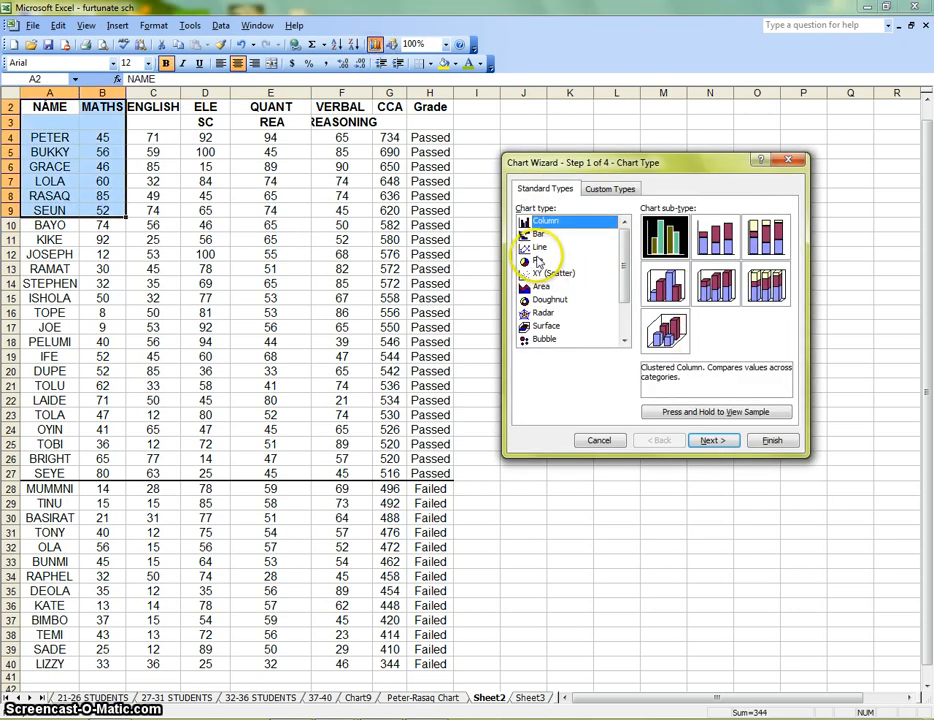
click(539, 260)
click(712, 440)
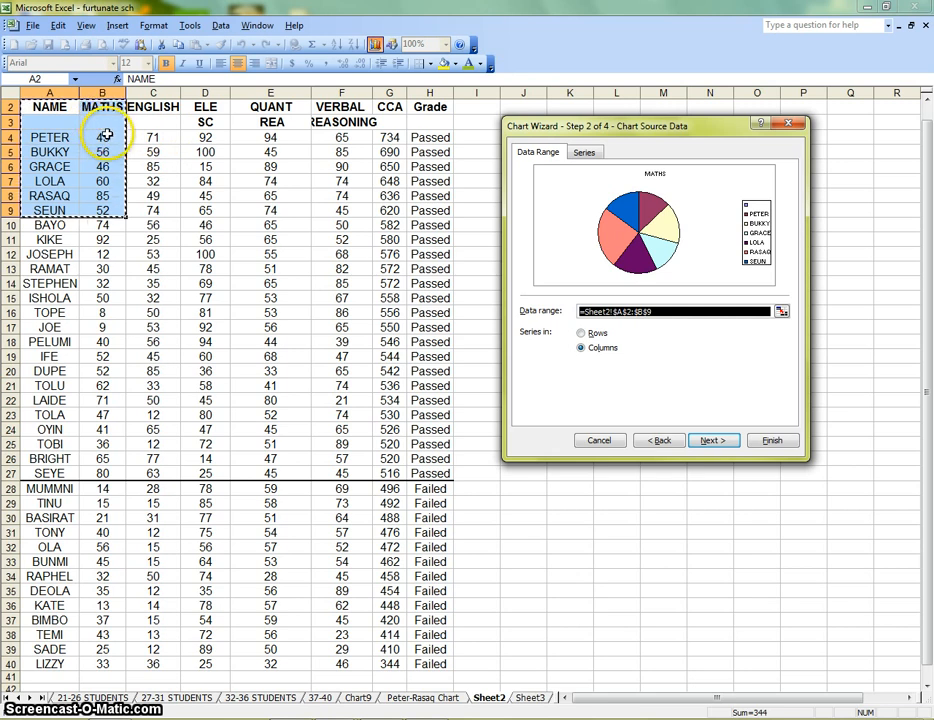
click(614, 440)
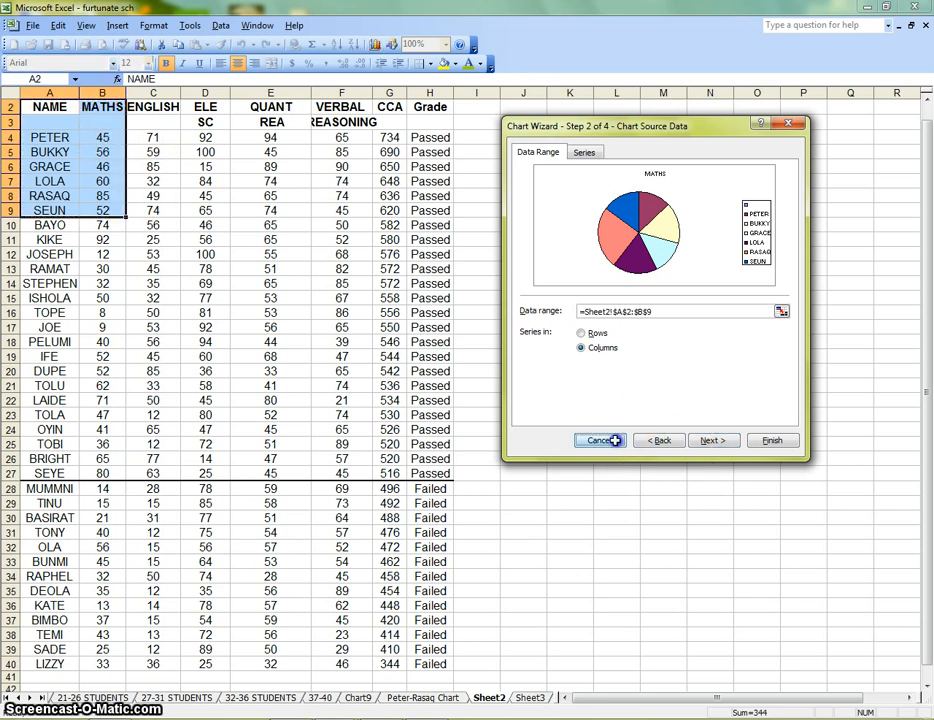
Merge the NAME header cells A2:A3 with the vertical alignment set to Center
drag(38, 108, 47, 127)
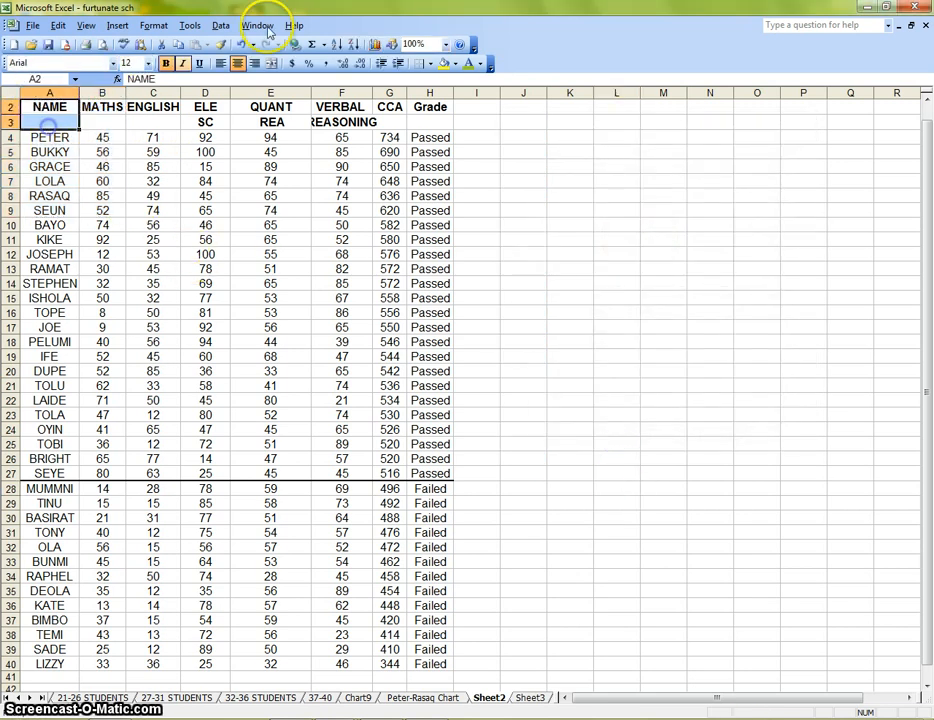
click(153, 25)
click(166, 41)
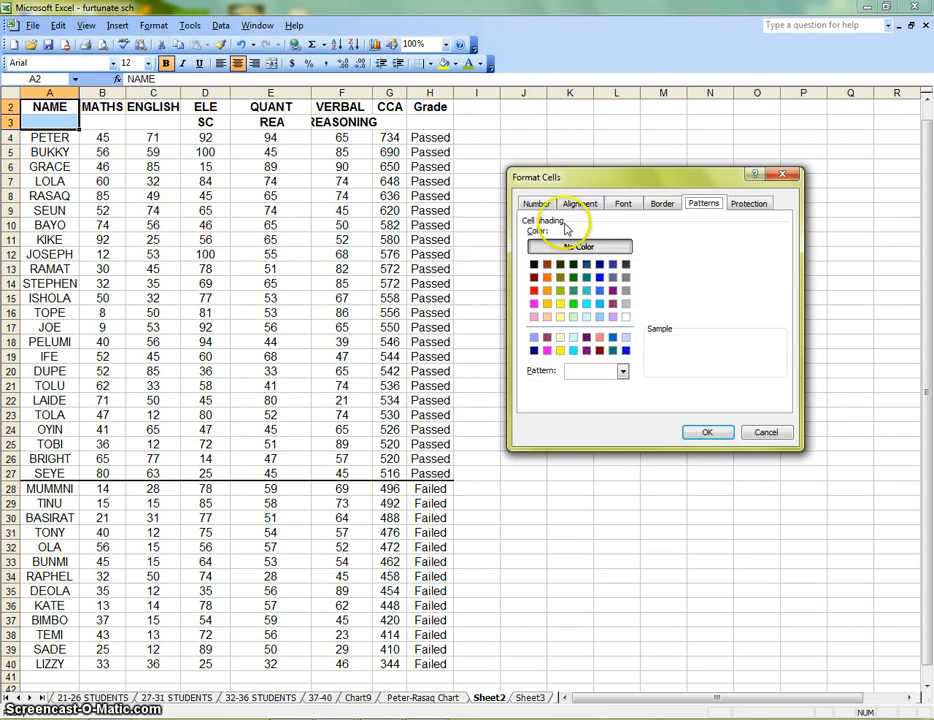
click(580, 204)
click(570, 280)
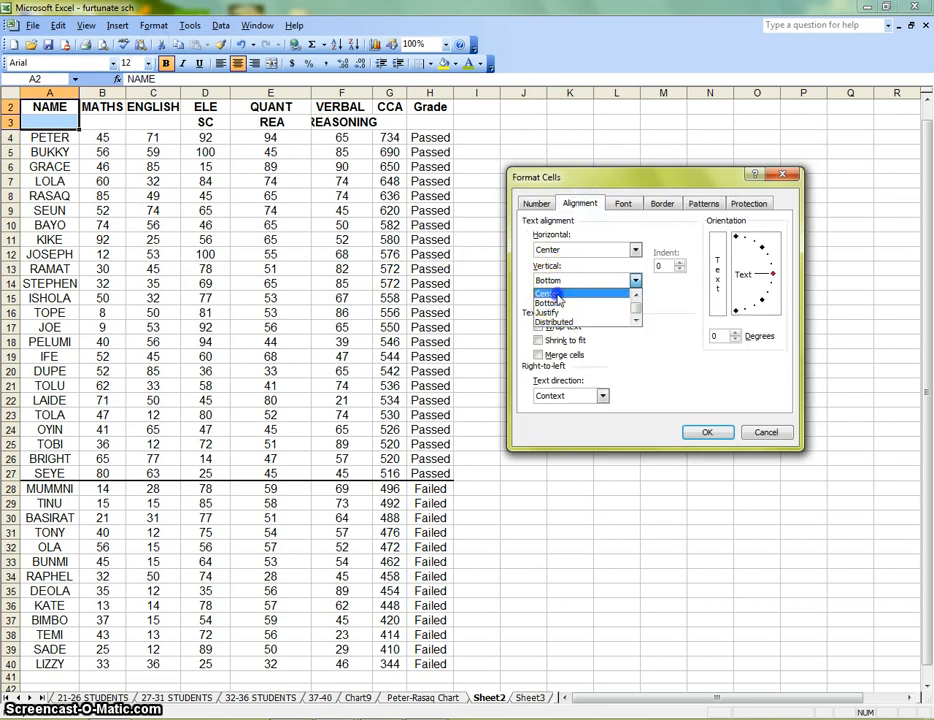
click(560, 304)
click(540, 355)
click(708, 432)
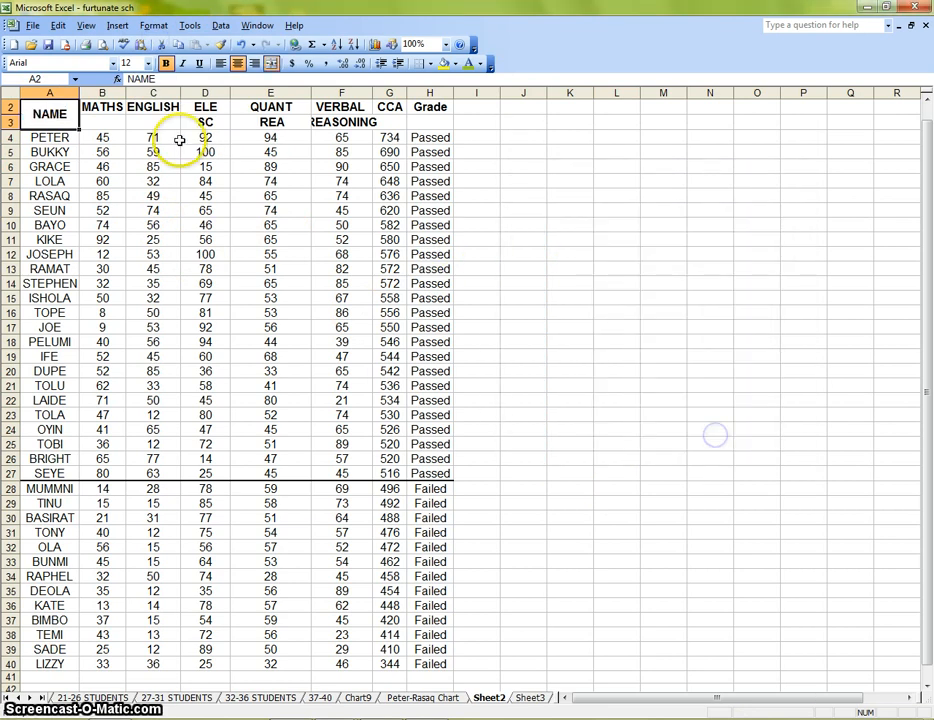
Merge the MATHS header cells B2:B3 with the vertical alignment set to Top
drag(108, 106, 112, 120)
click(155, 27)
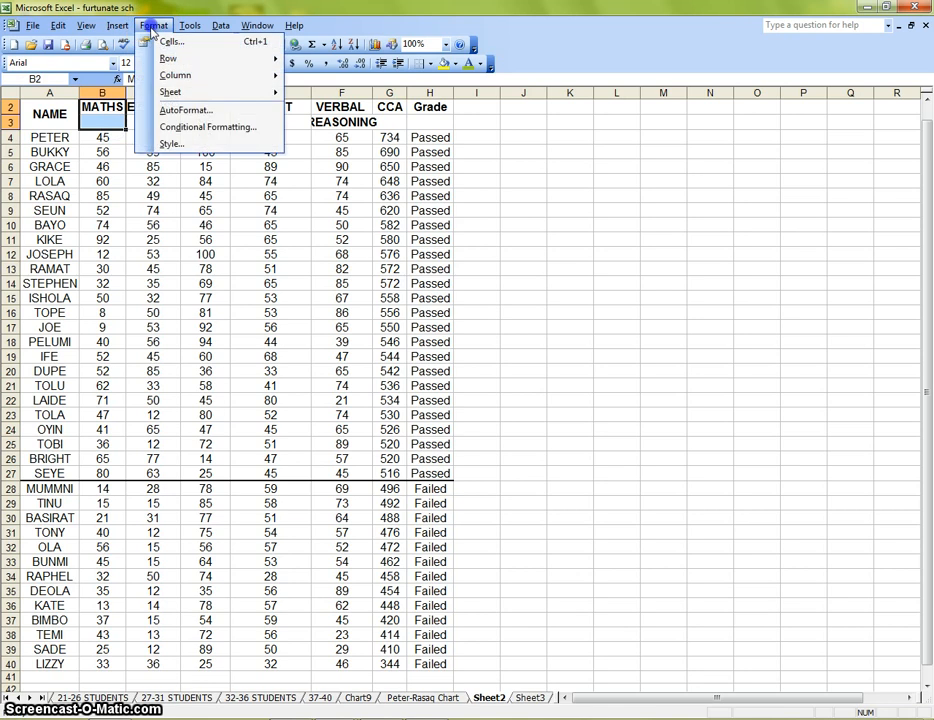
click(167, 44)
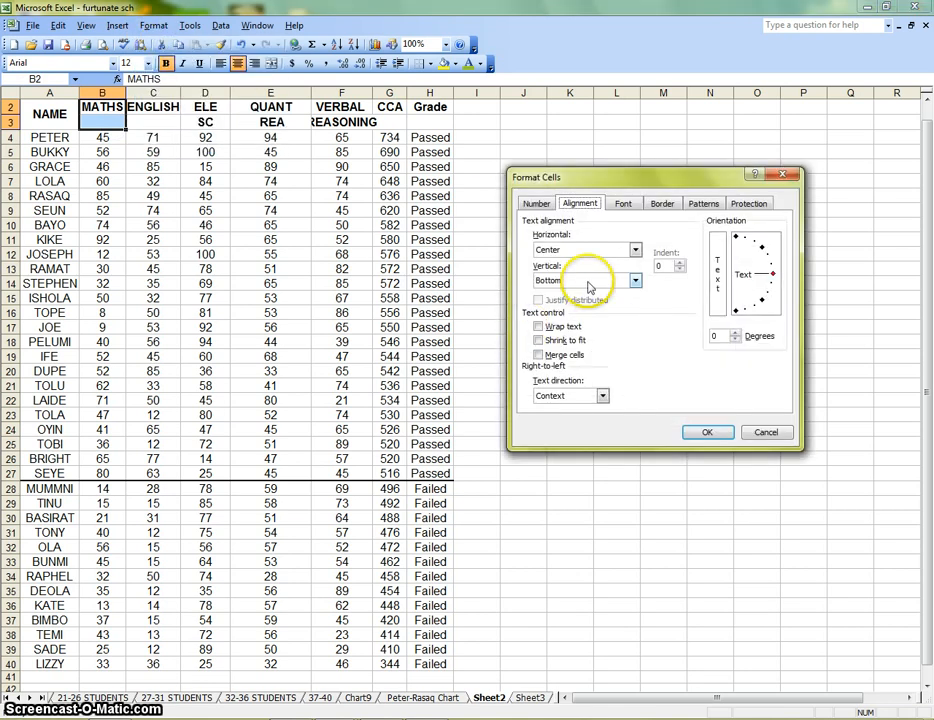
click(589, 282)
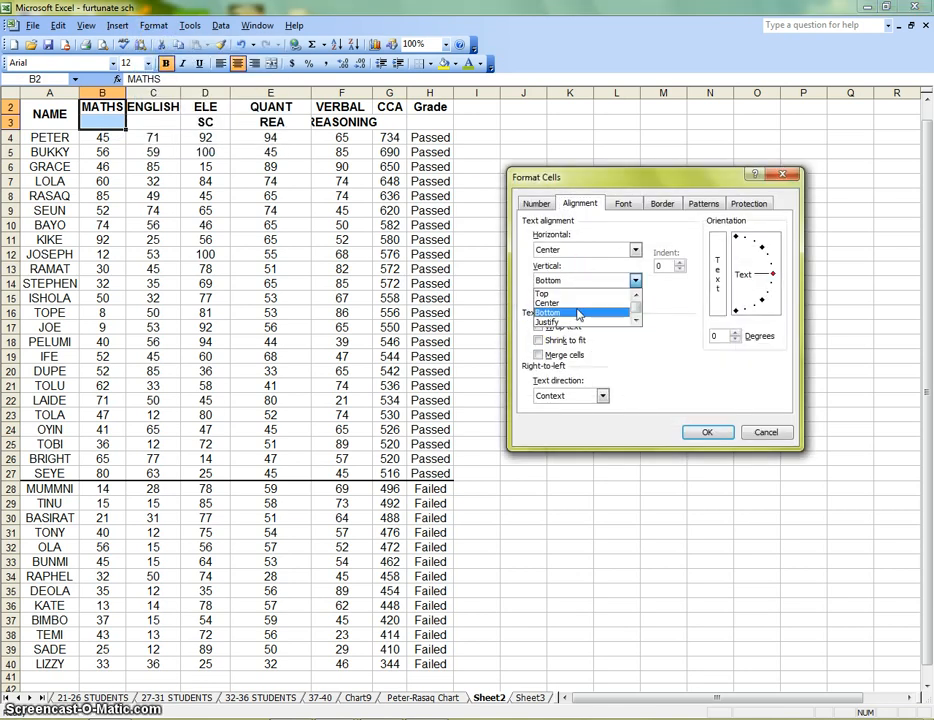
click(560, 294)
click(538, 355)
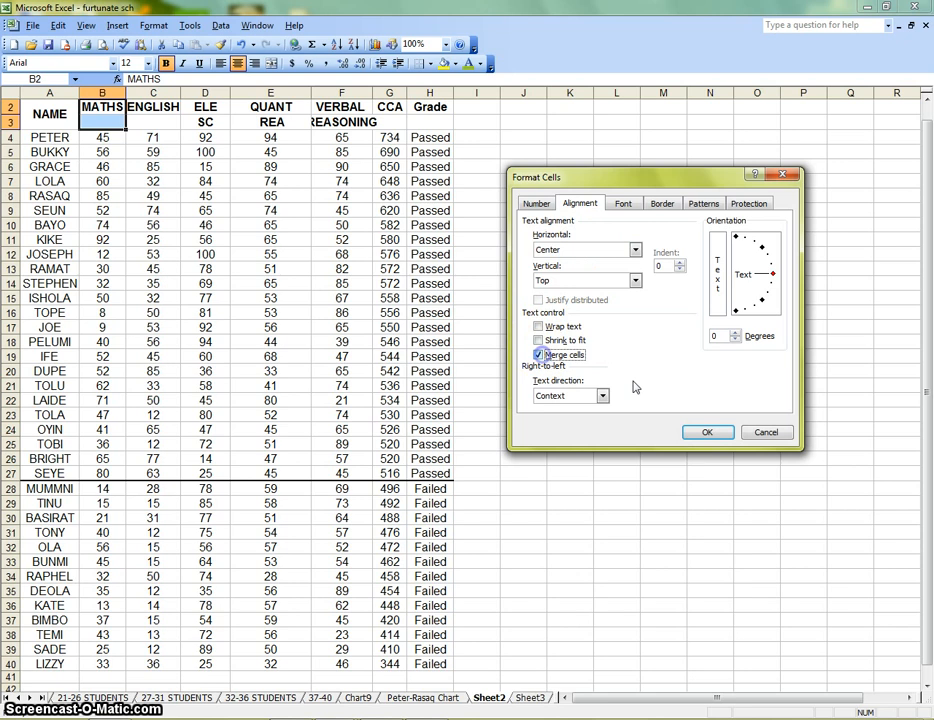
click(706, 432)
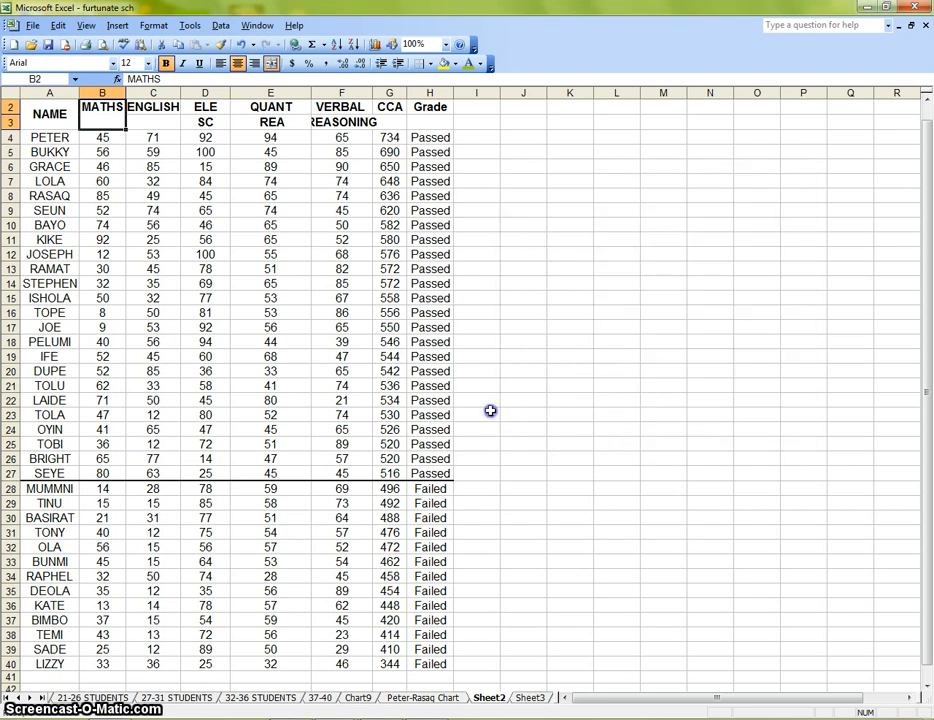
Set the merged NAME header cell's vertical alignment to Top
click(50, 114)
click(153, 25)
click(168, 41)
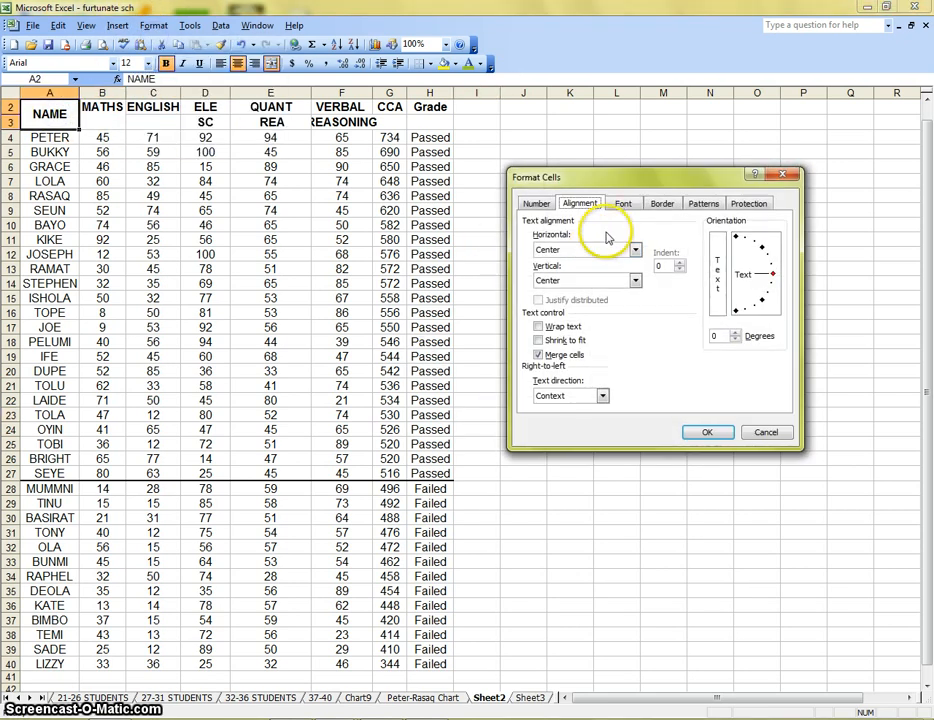
click(635, 280)
click(600, 293)
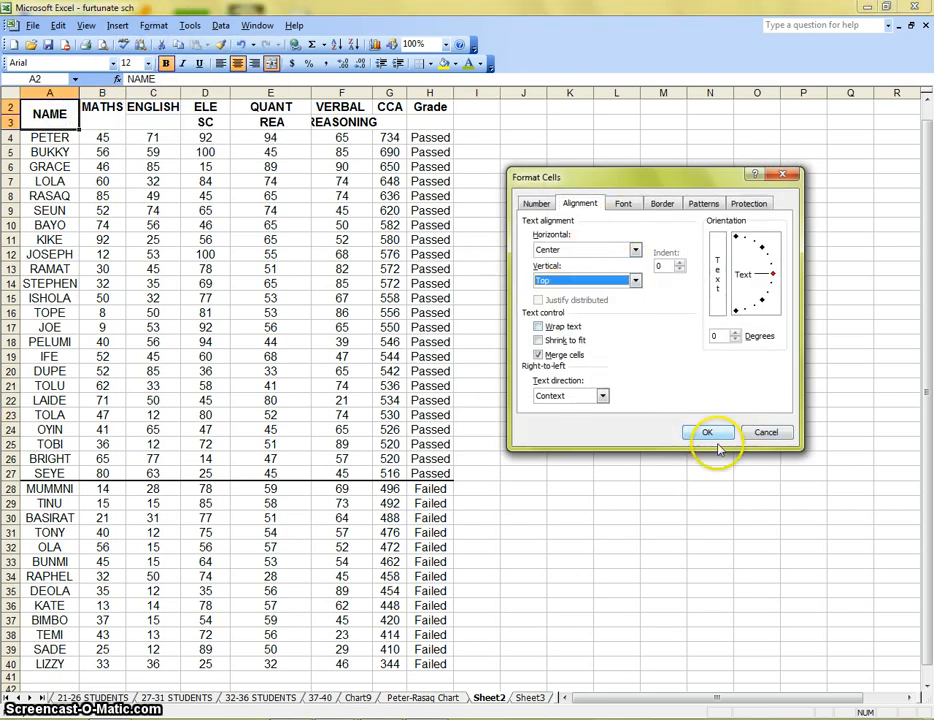
click(706, 432)
click(477, 356)
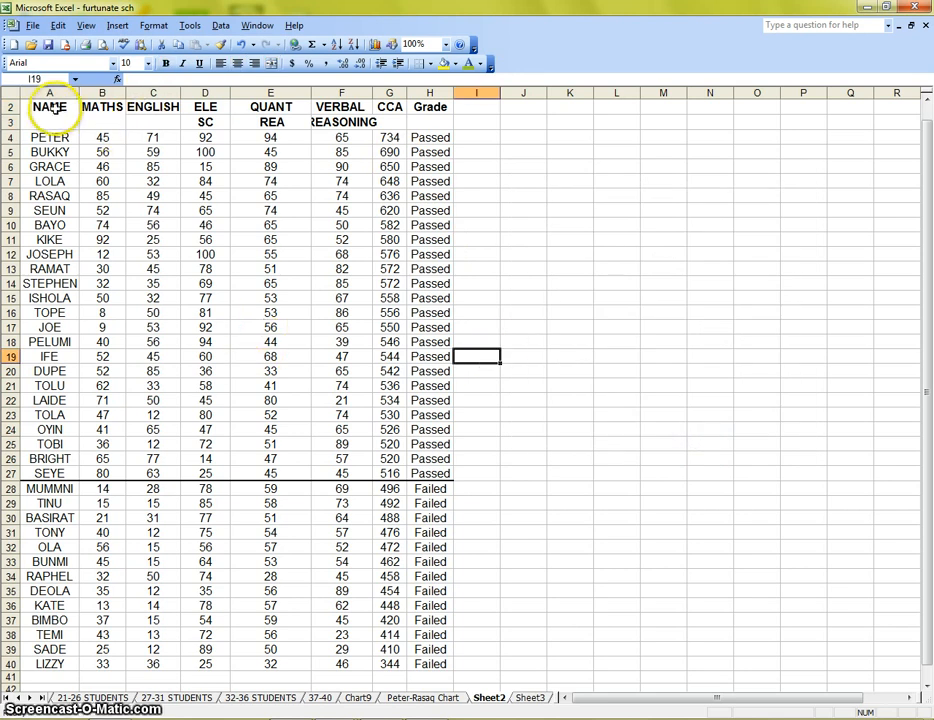
Preview the maths pie chart of A2:B9 again with the merged headers, and cancel the wizard
drag(62, 104, 92, 206)
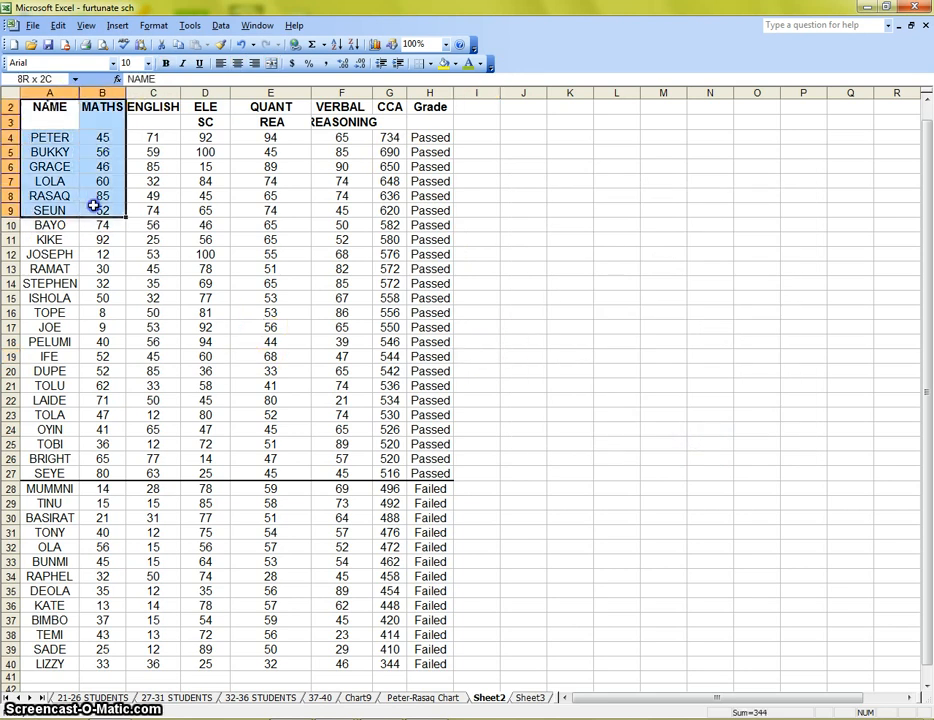
click(377, 46)
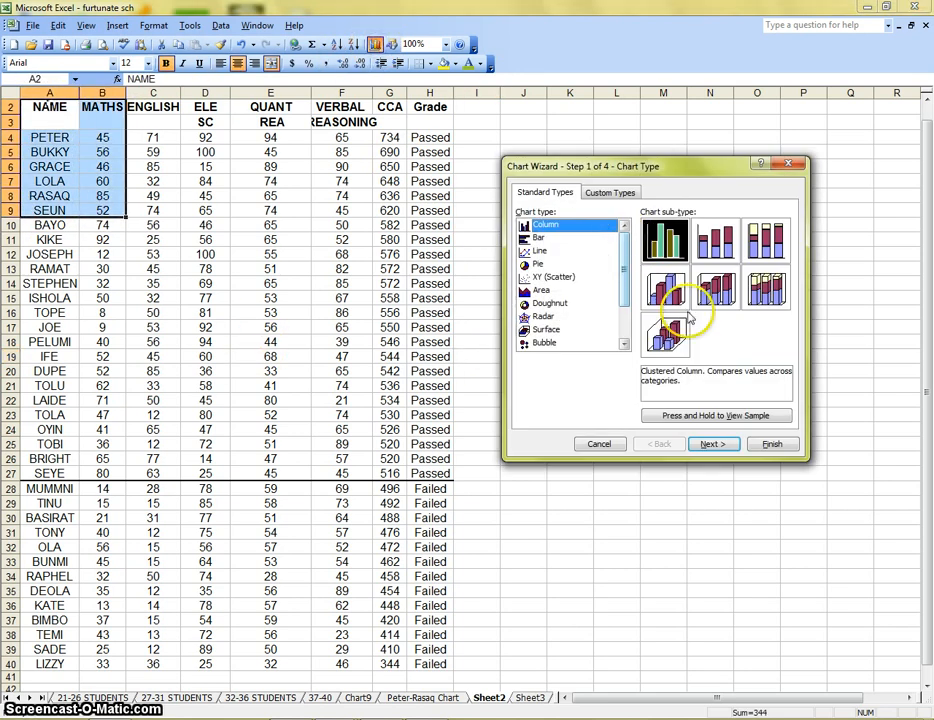
click(550, 264)
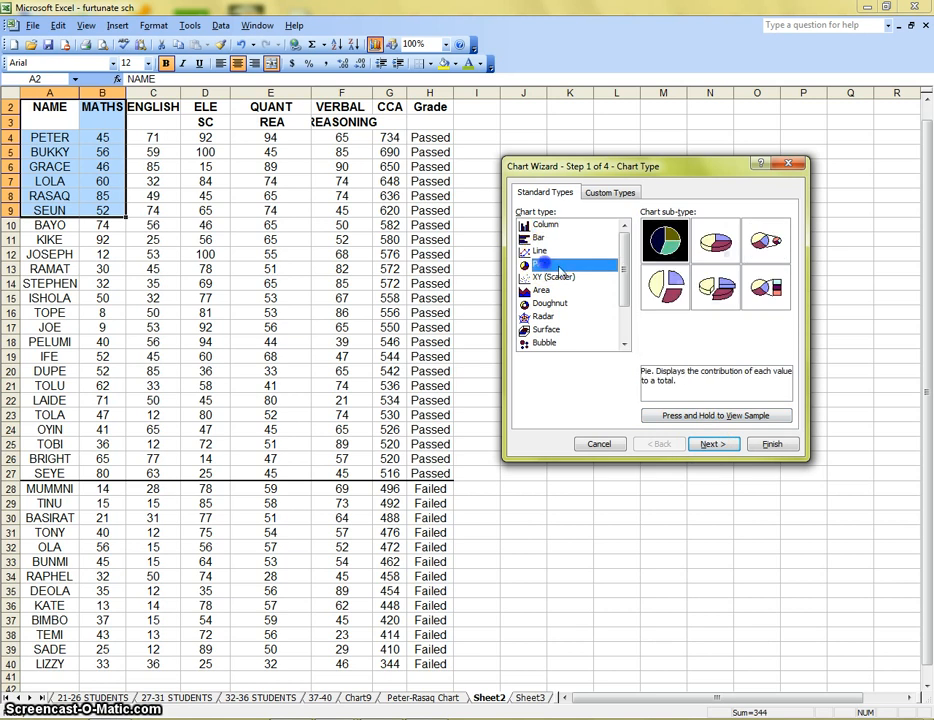
click(711, 444)
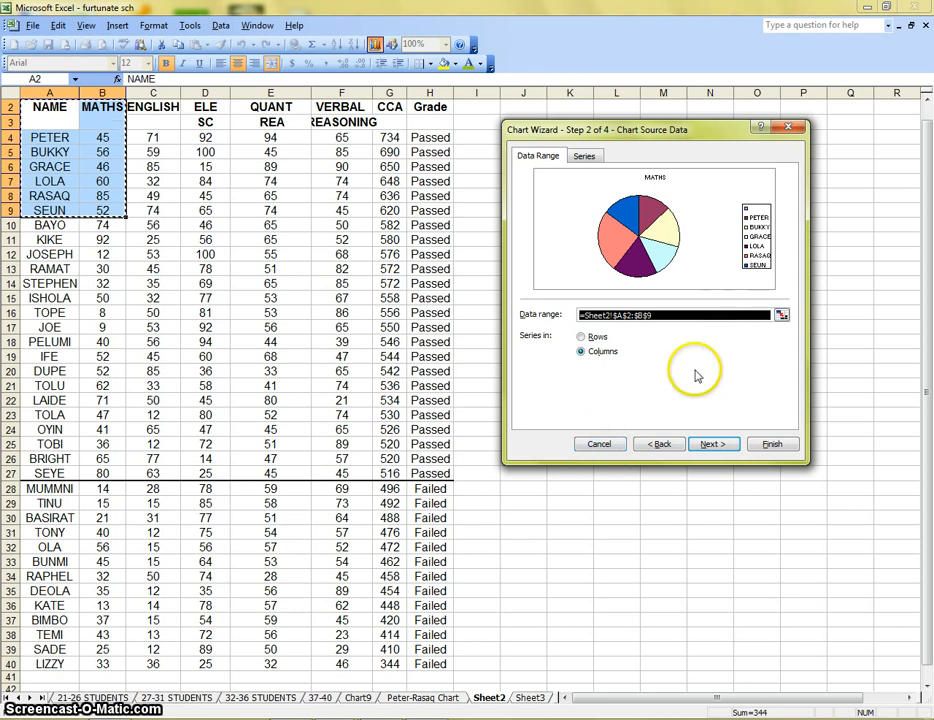
click(601, 445)
click(270, 239)
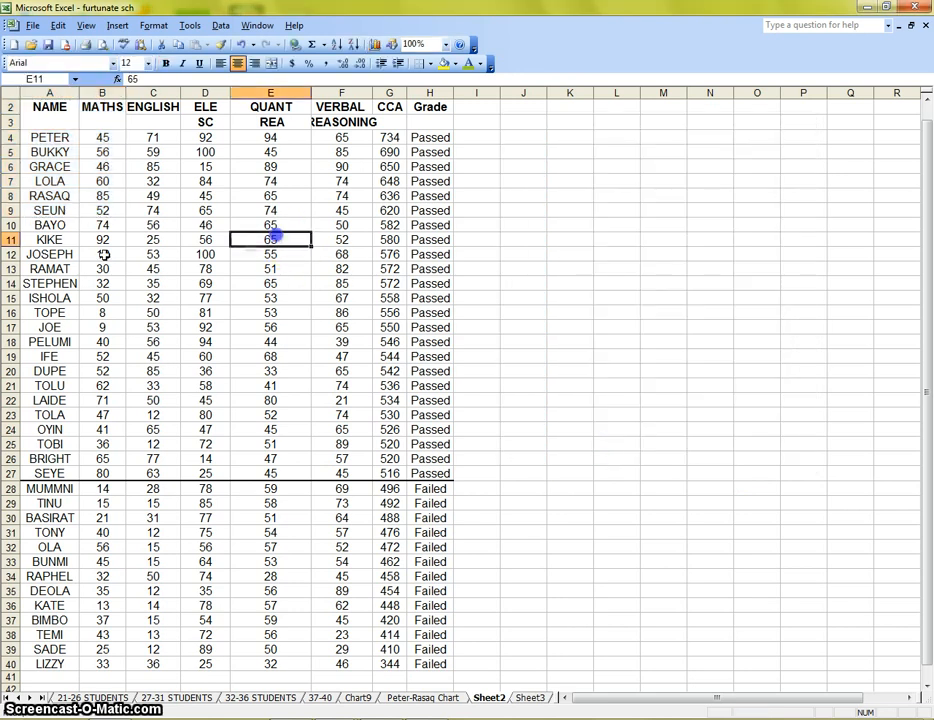
Preview a maths pie chart of A2:B8 with the series in rows and in columns, and cancel the wizard
drag(46, 107, 108, 202)
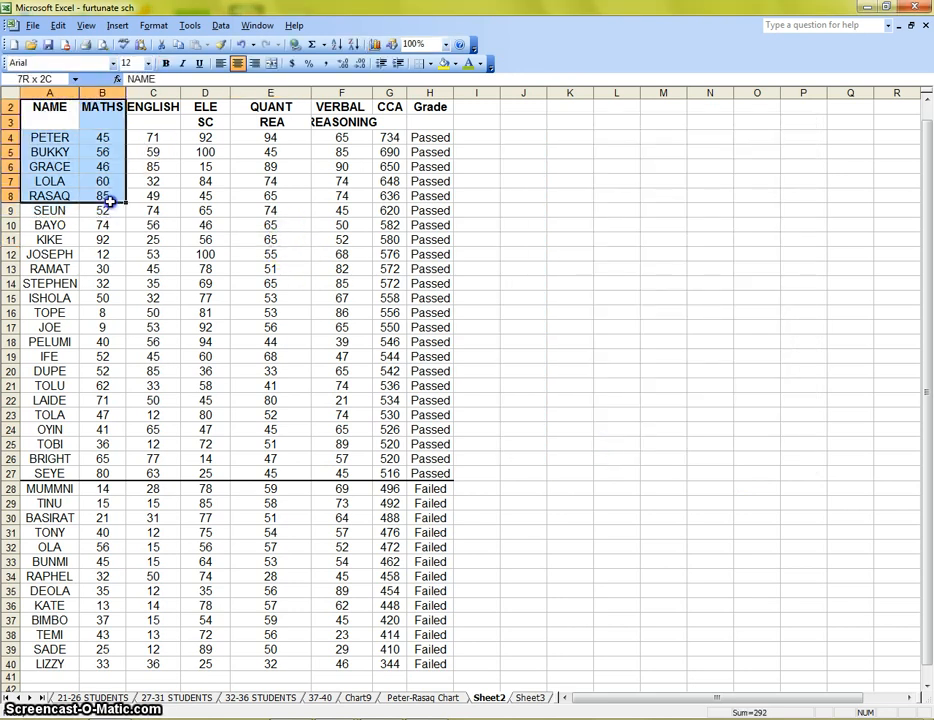
click(391, 45)
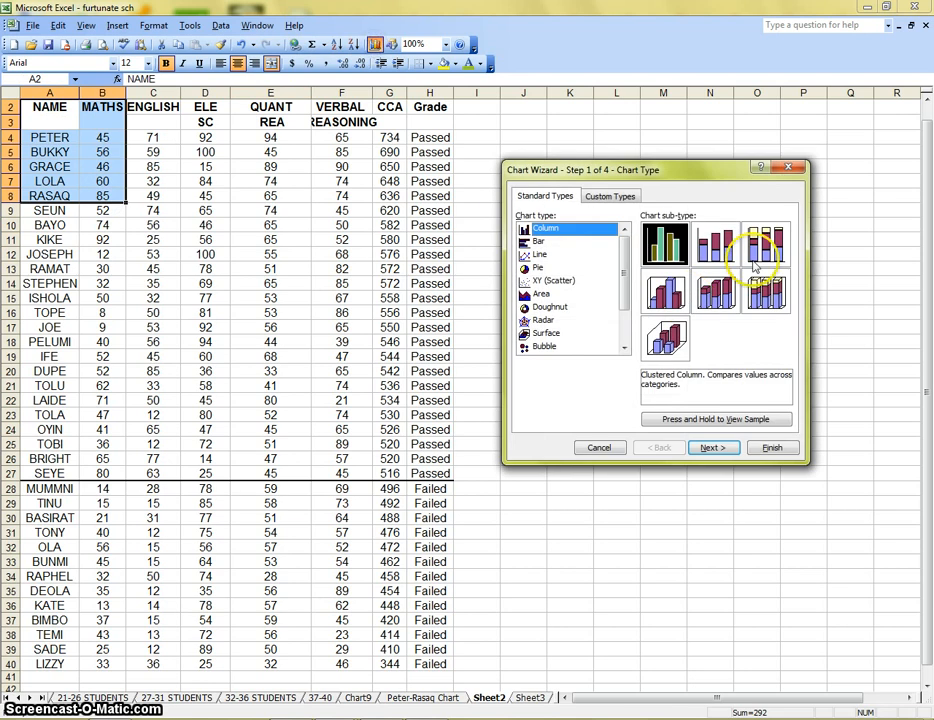
click(539, 267)
click(712, 447)
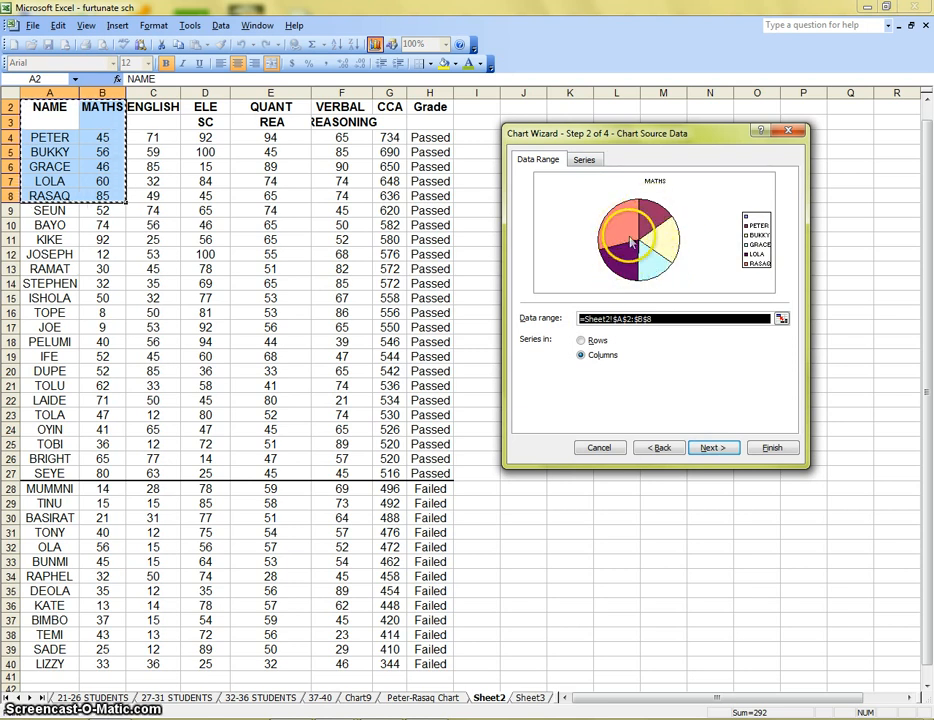
click(587, 344)
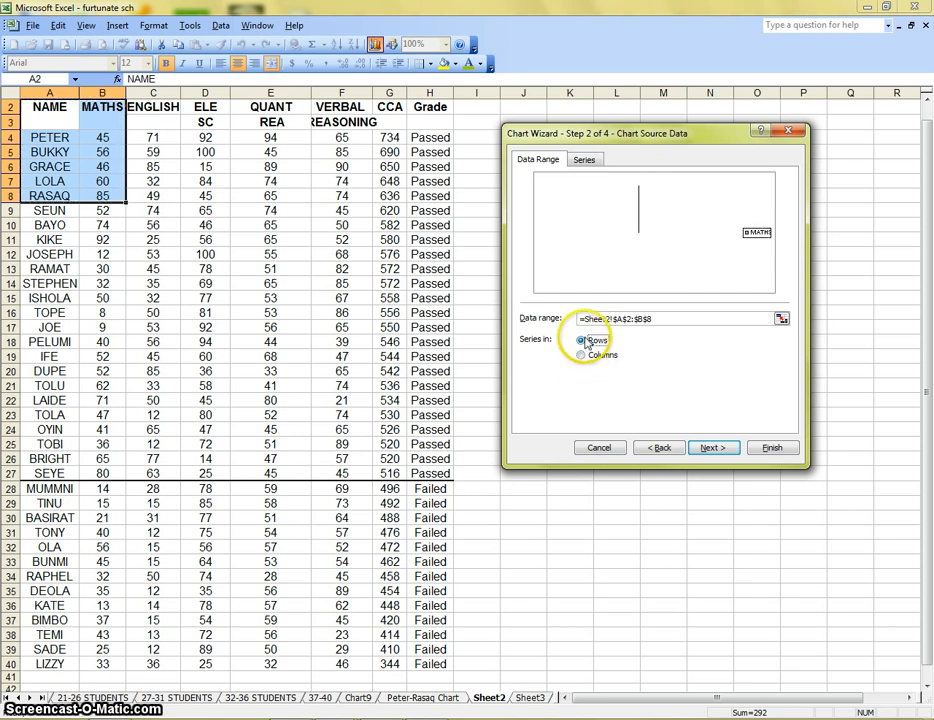
click(600, 356)
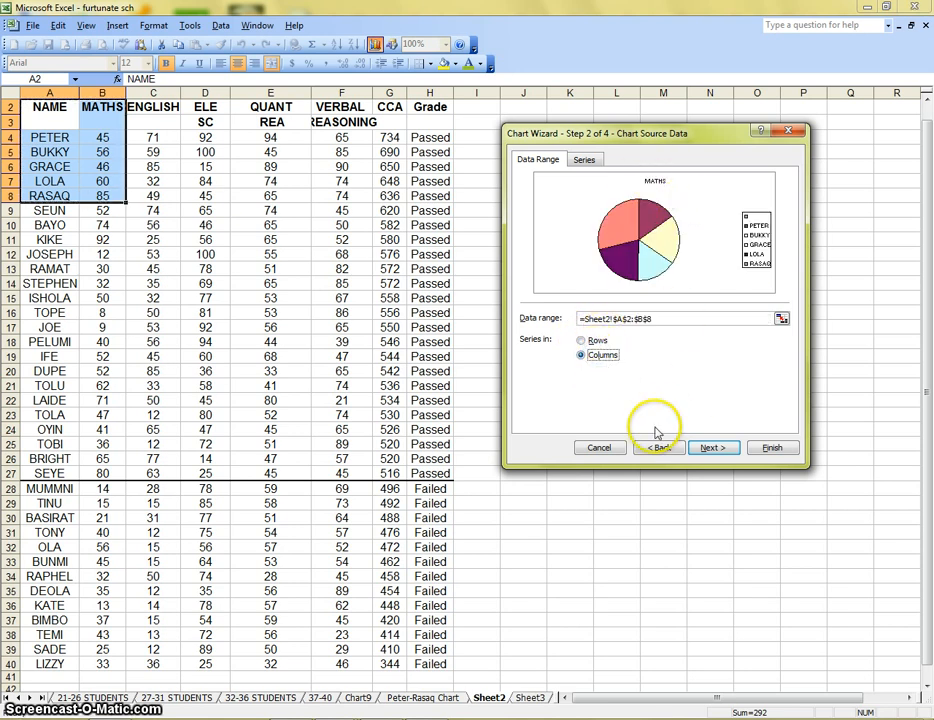
click(600, 448)
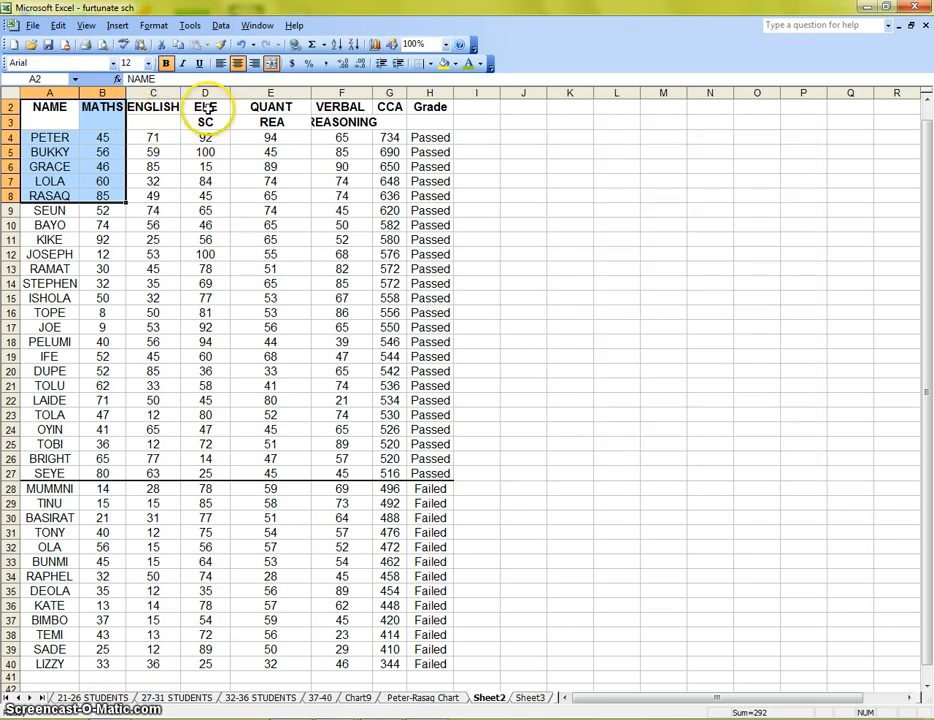
Try a pie chart of the NAME and ENGLISH headers A2 and C2 with A4:A7 and C4:C7, and cancel the wizard
drag(154, 105, 153, 184)
drag(215, 190, 211, 184)
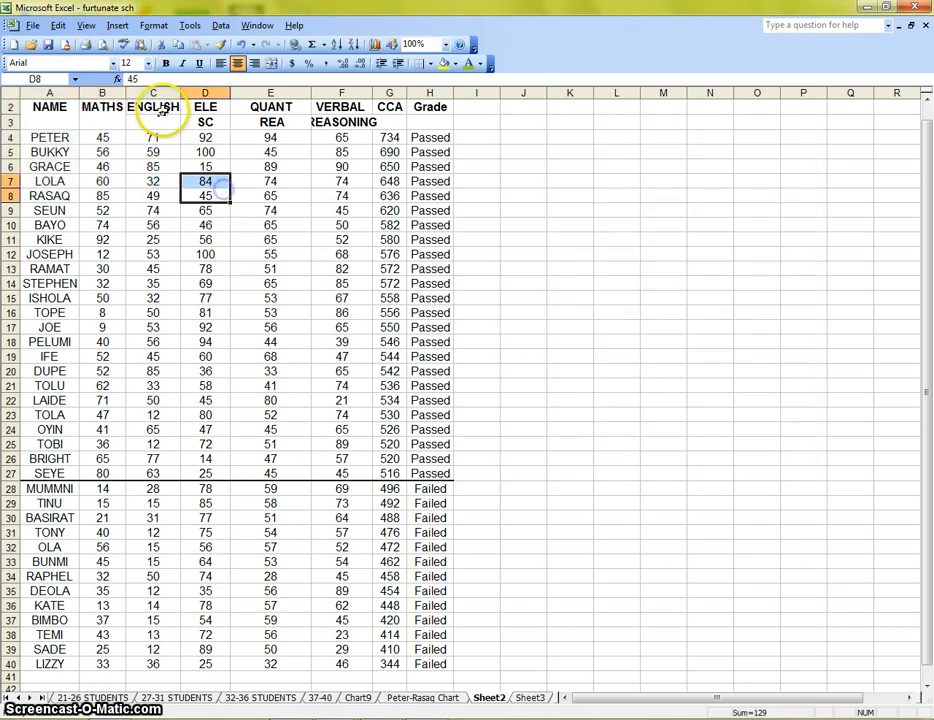
click(161, 109)
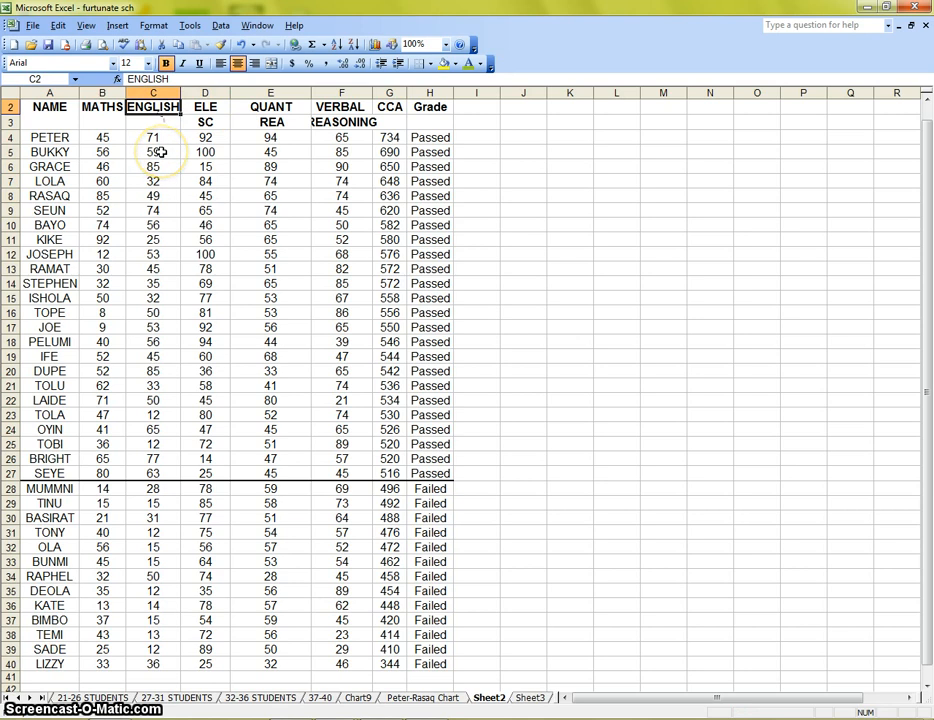
drag(162, 141, 156, 182)
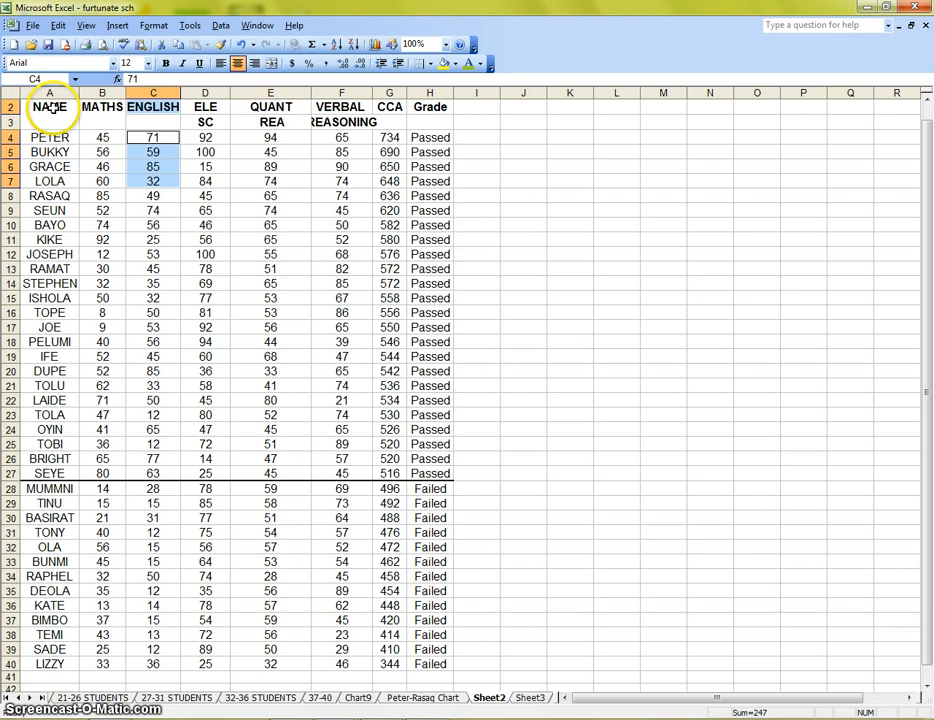
ctrl+click(53, 111)
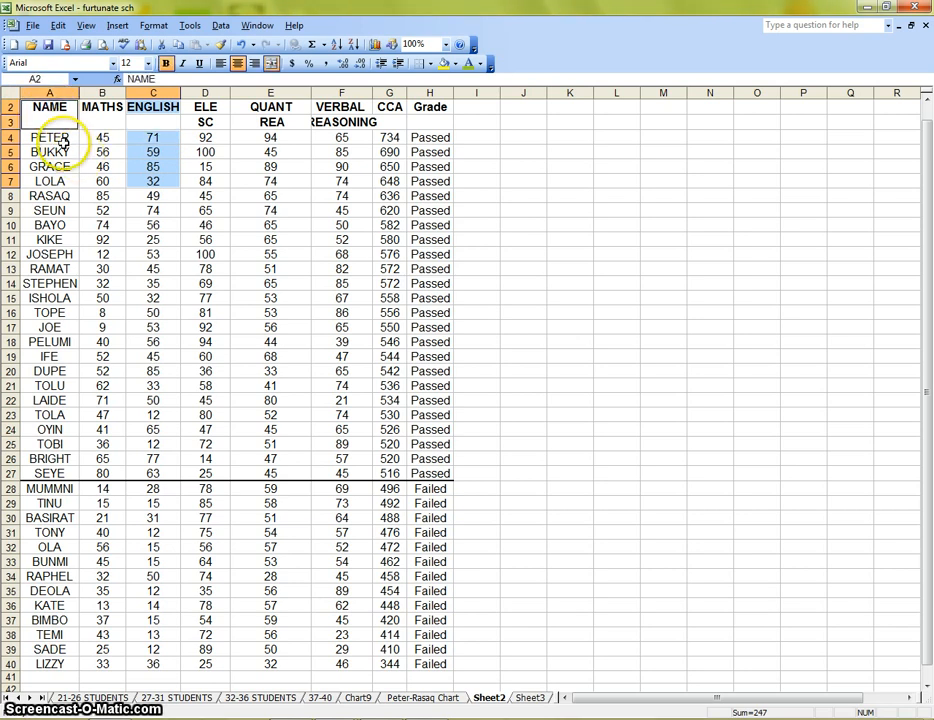
drag(62, 141, 64, 161)
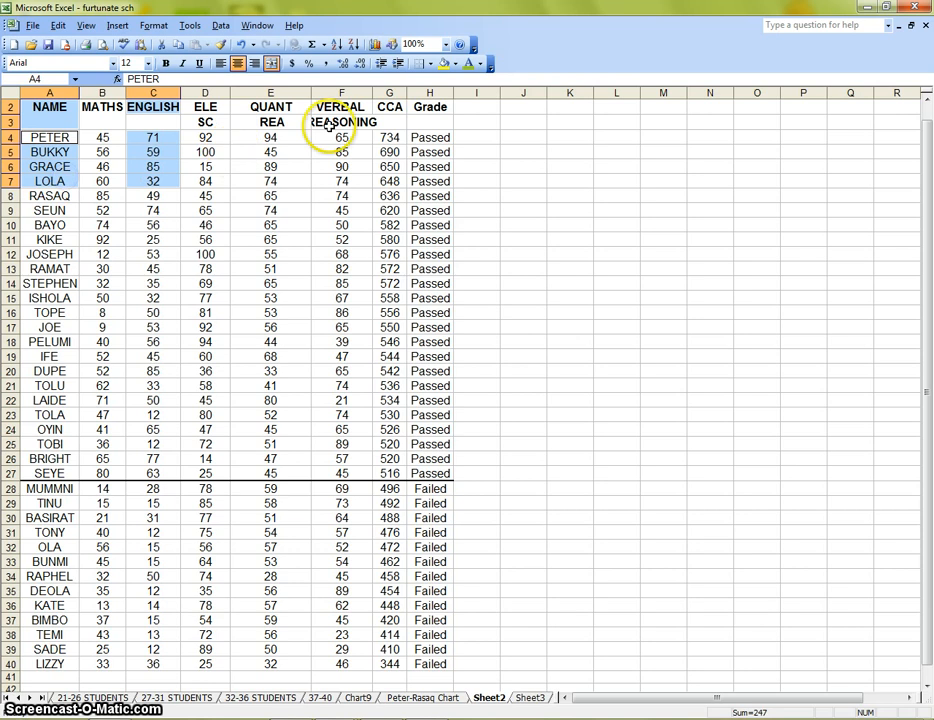
click(375, 44)
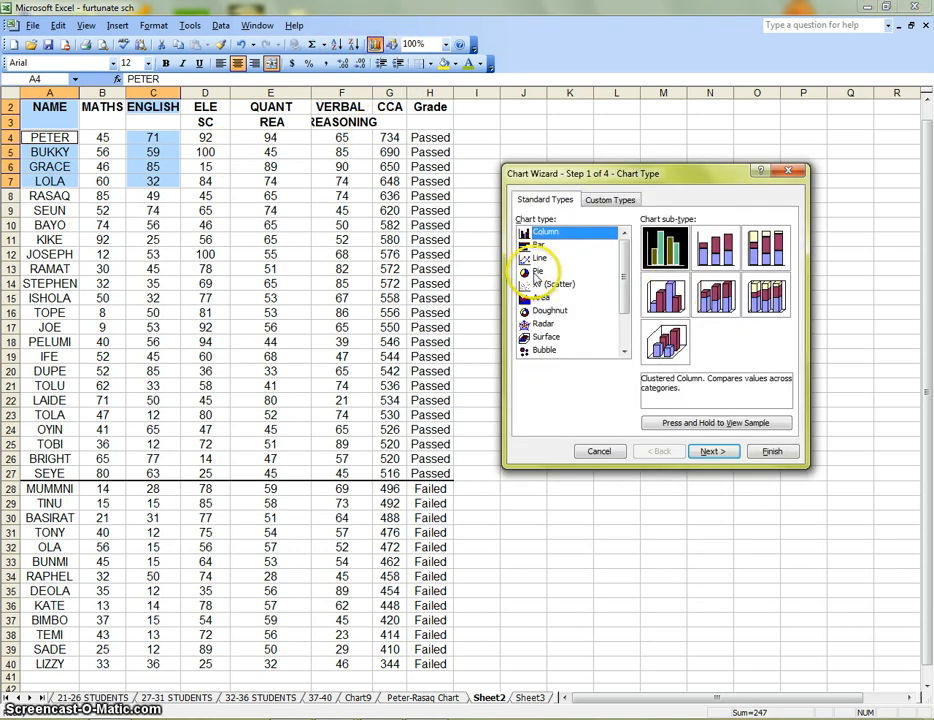
click(545, 271)
click(716, 452)
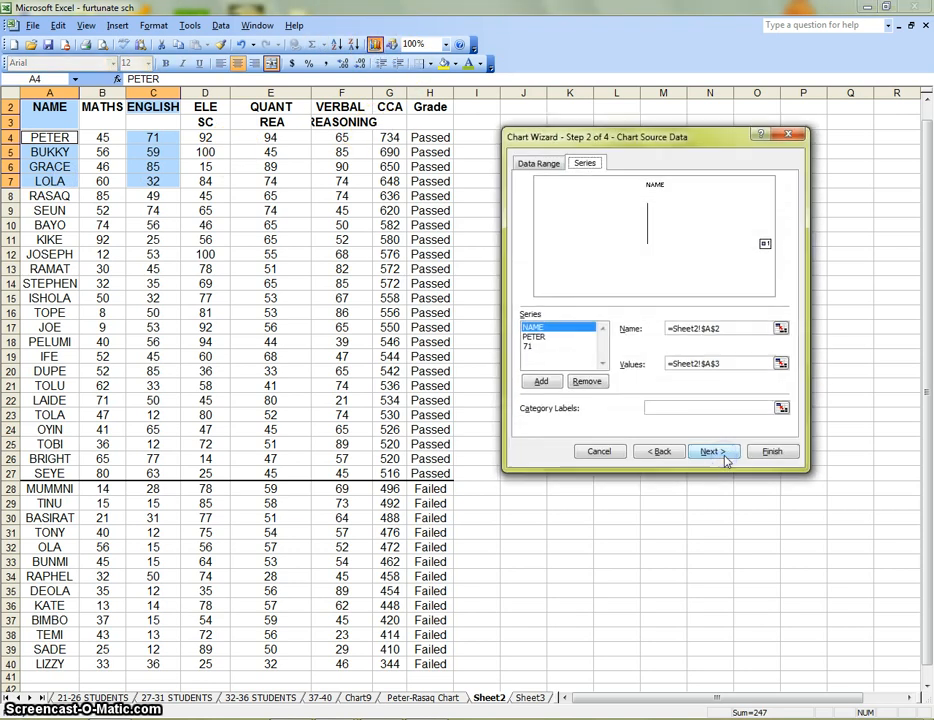
click(537, 165)
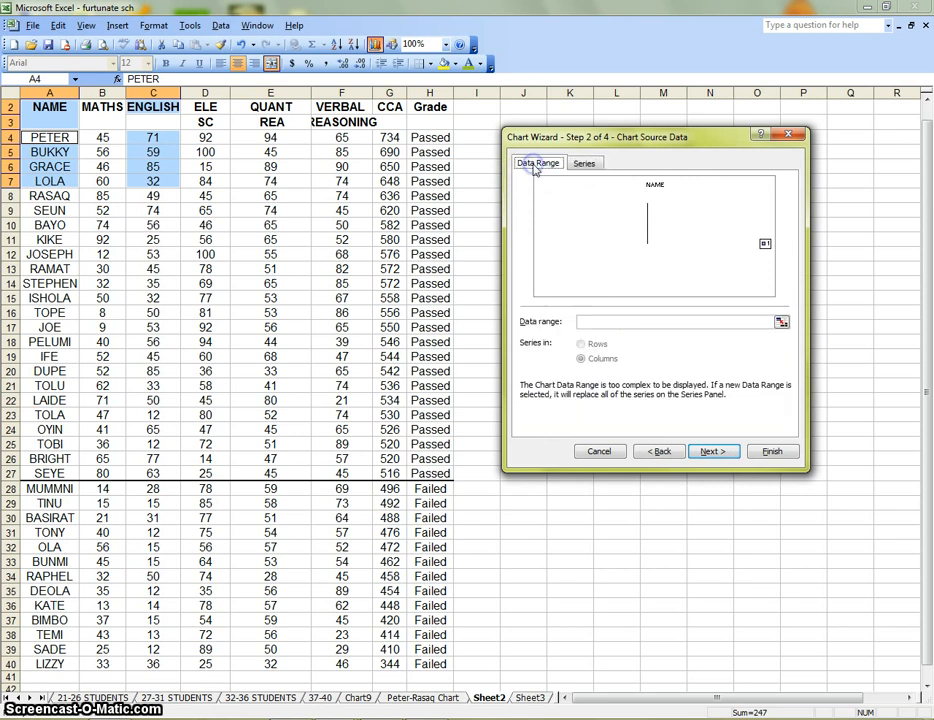
click(600, 452)
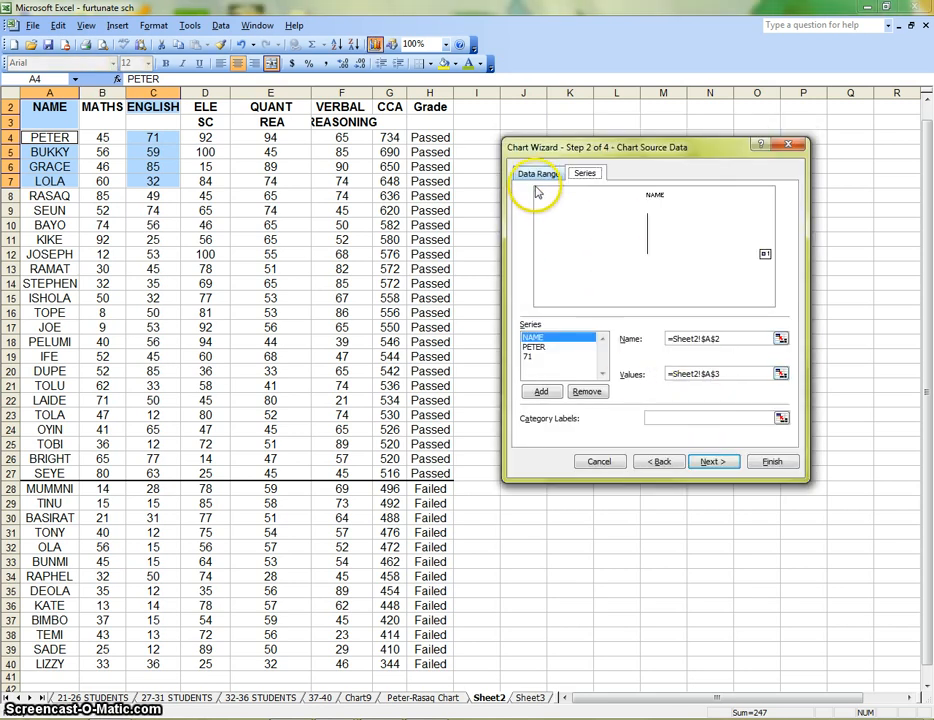
Check the source data range and series of the pie chart again for the same selection, and cancel the wizard
click(537, 173)
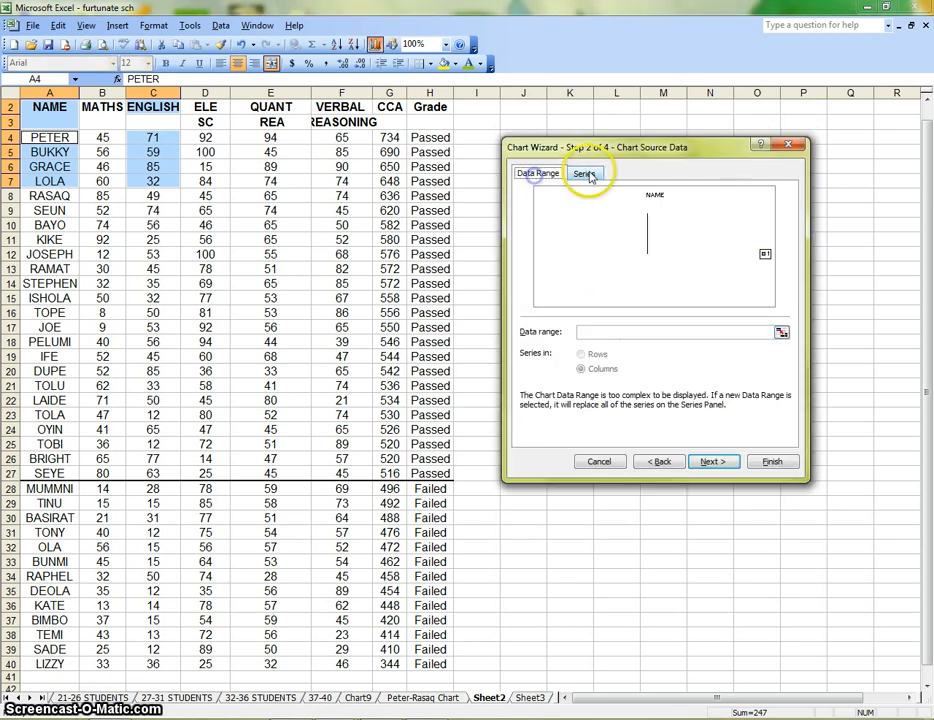
click(589, 175)
click(538, 174)
click(599, 461)
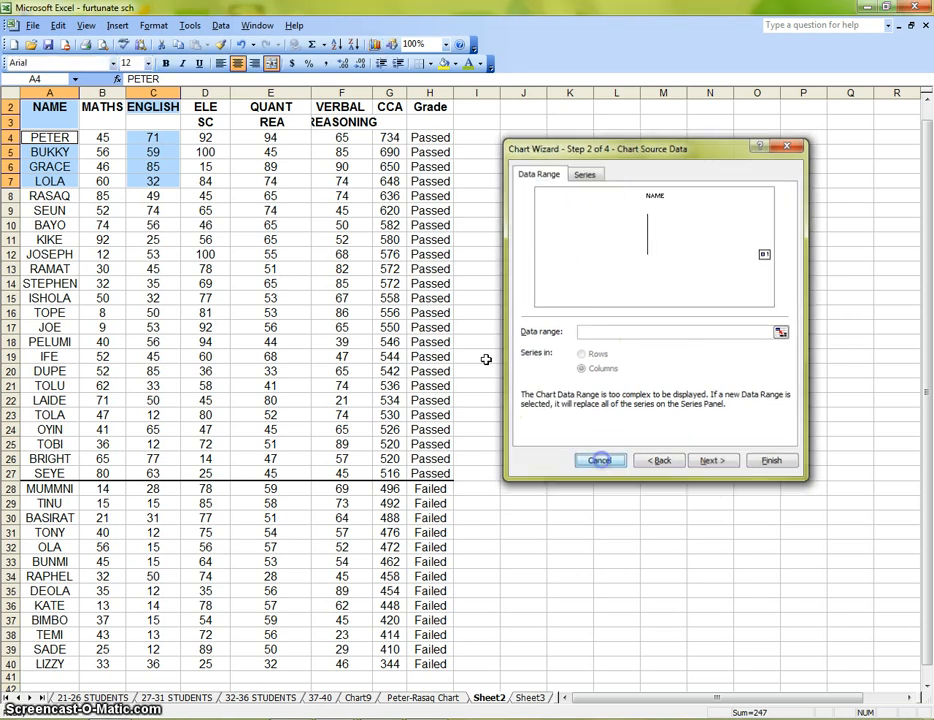
Create a pie chart of the ENGLISH scores from A2:A7 and C2:C7 on a new sheet
click(573, 276)
drag(140, 104, 157, 170)
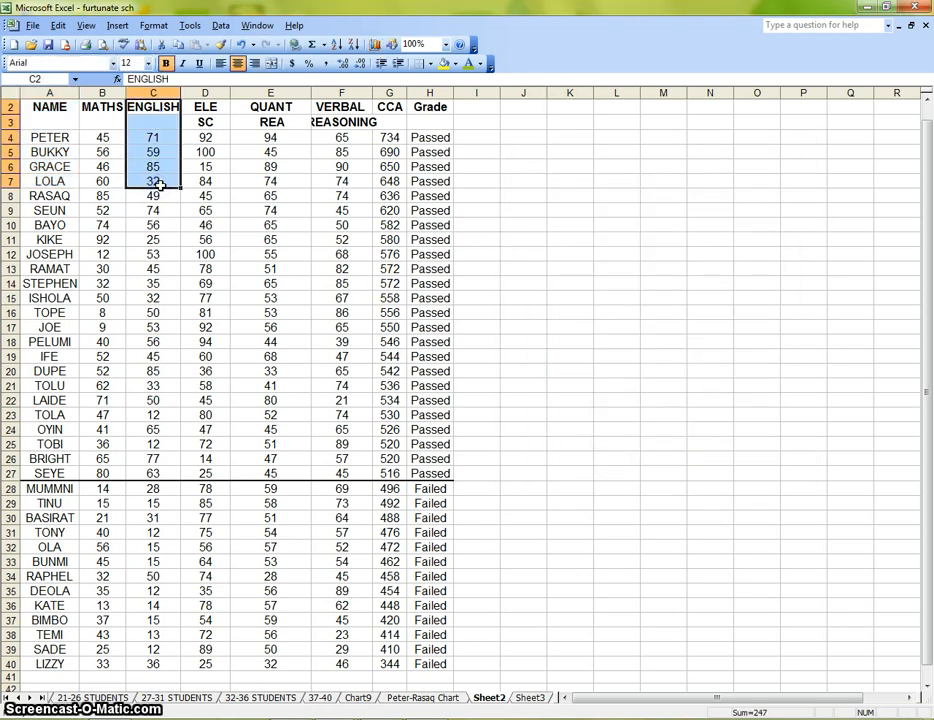
ctrl+drag(46, 106, 58, 180)
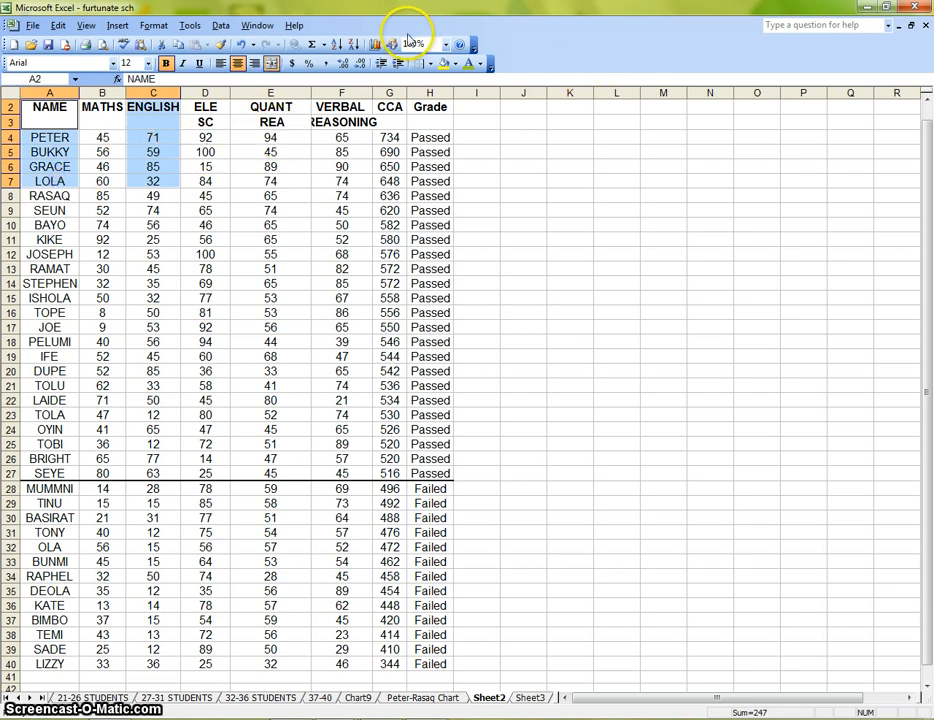
click(376, 46)
click(538, 285)
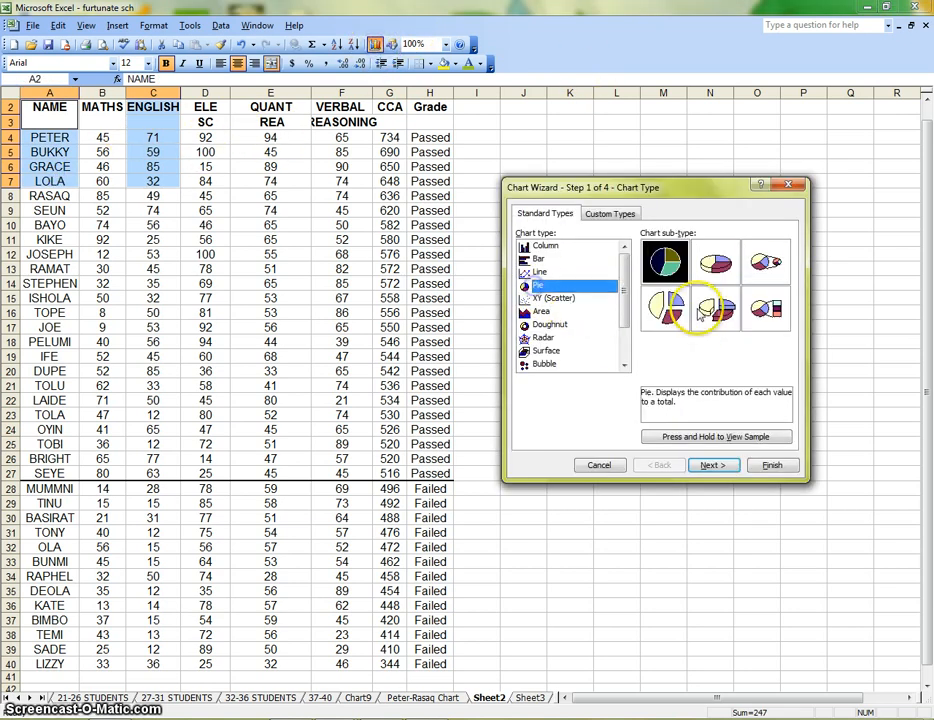
click(713, 465)
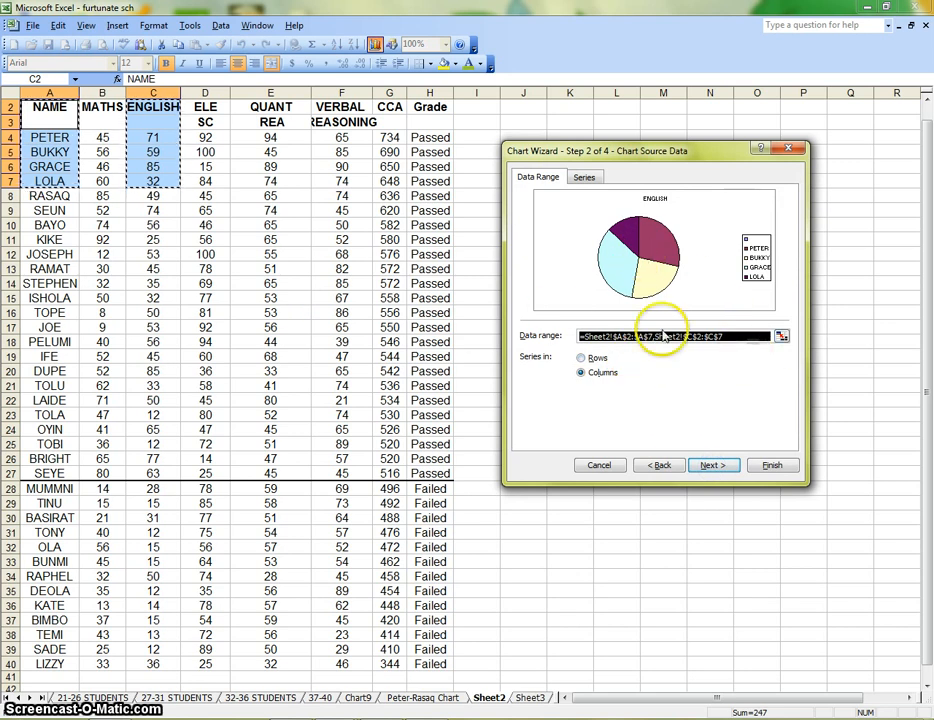
click(727, 473)
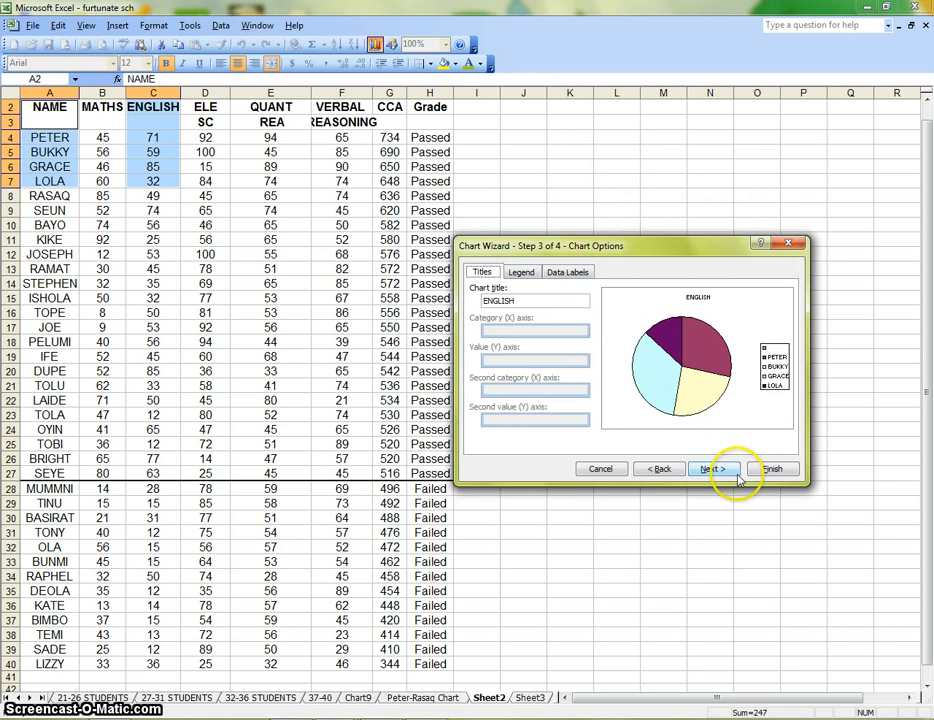
click(713, 470)
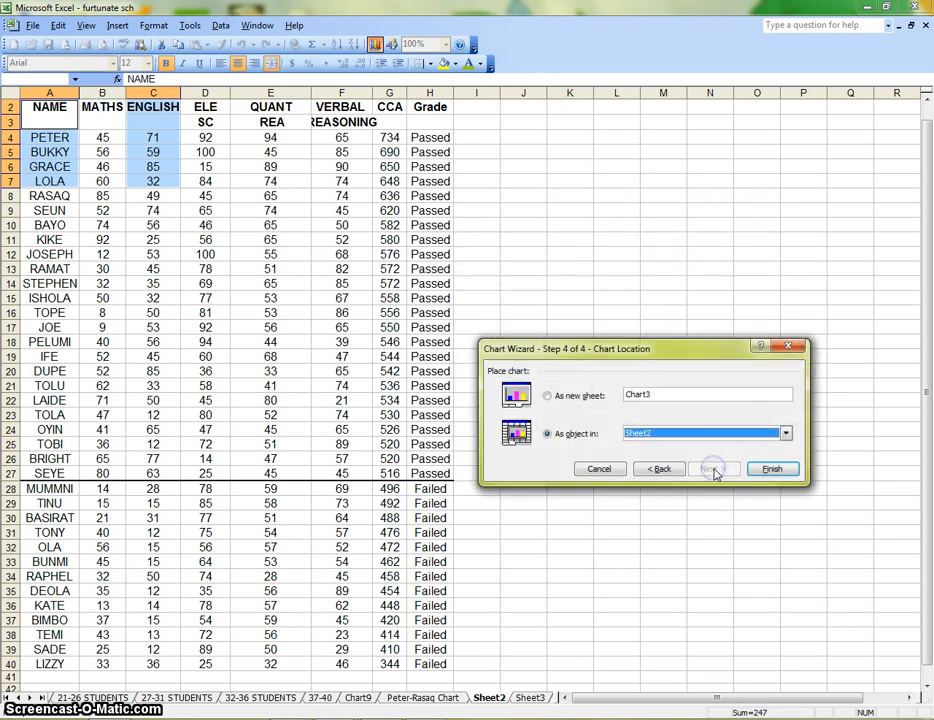
click(568, 398)
click(772, 469)
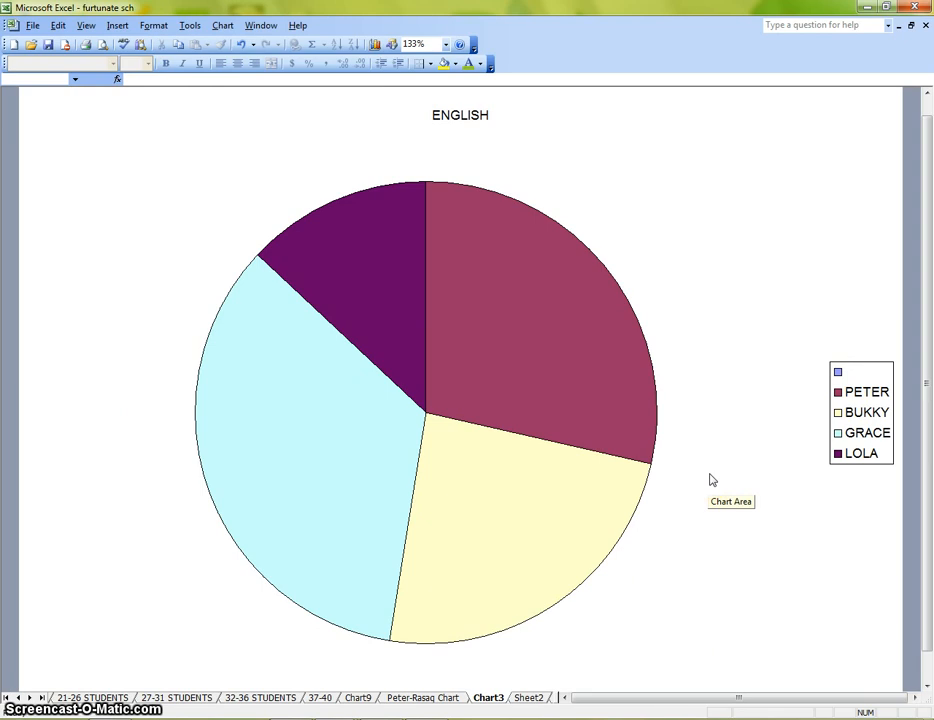
Close the furtunate sch workbook without saving the changes
click(925, 26)
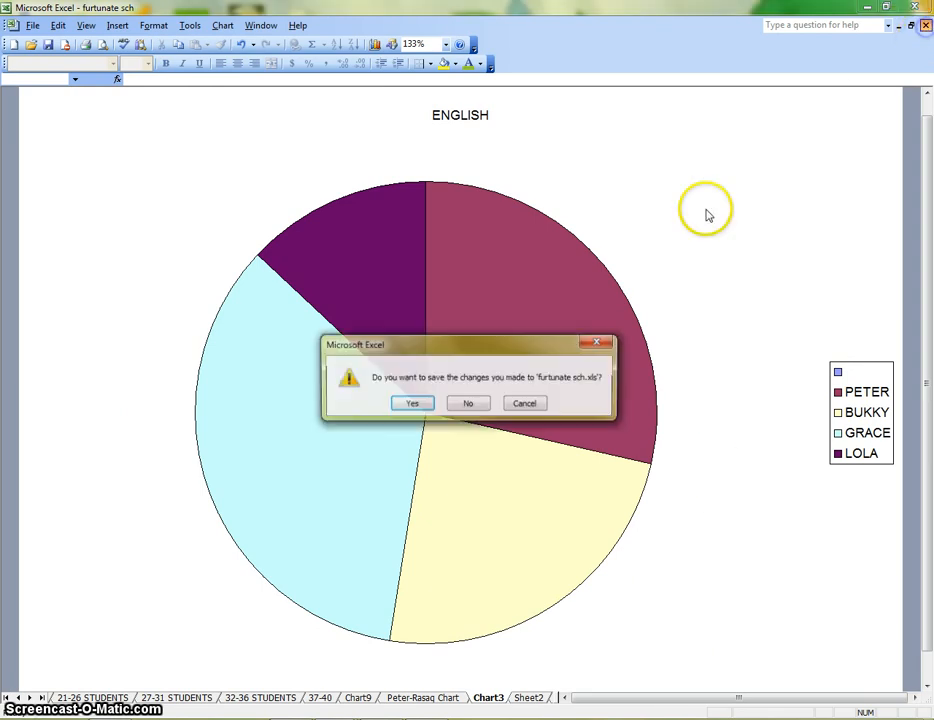
click(475, 400)
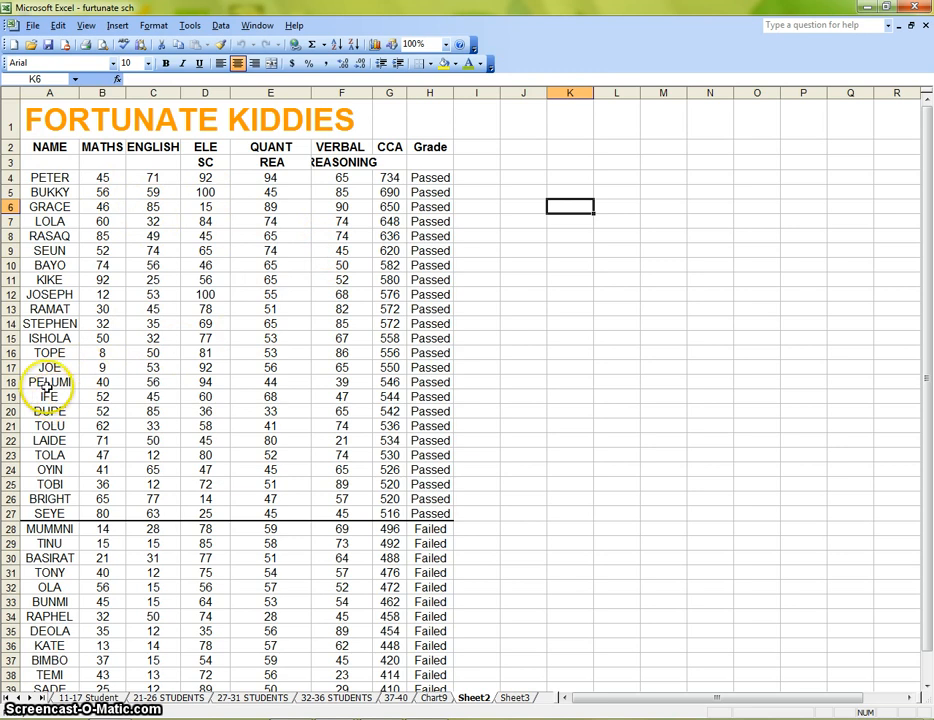
Select the NAME and ELE headers A2 and D2 together with the non-adjacent ranges A17:A22 and D17:D22
click(45, 378)
drag(48, 367, 50, 441)
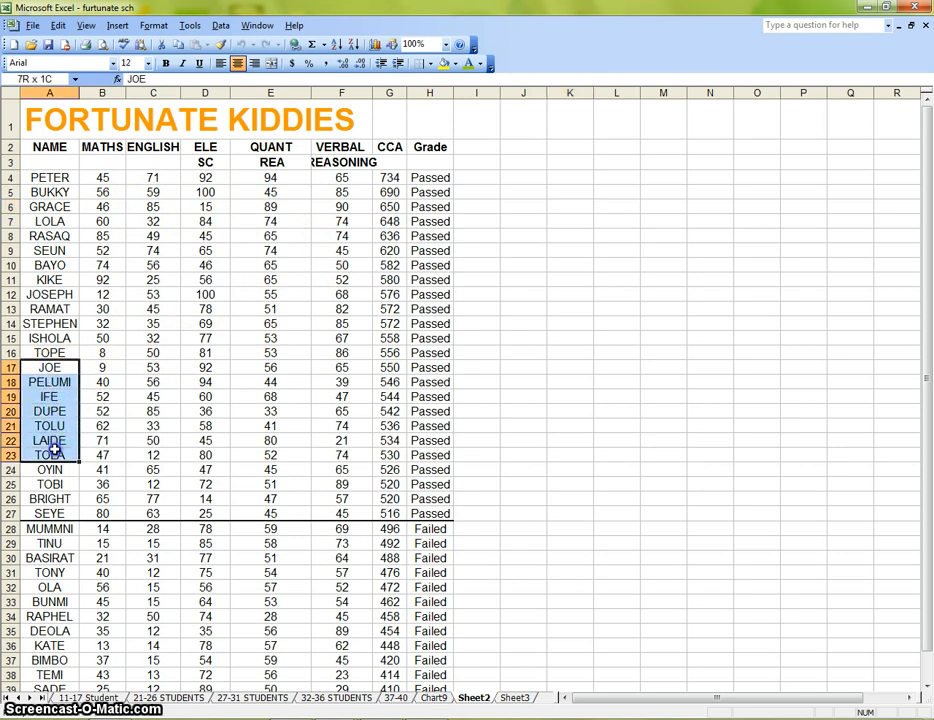
drag(58, 446, 53, 441)
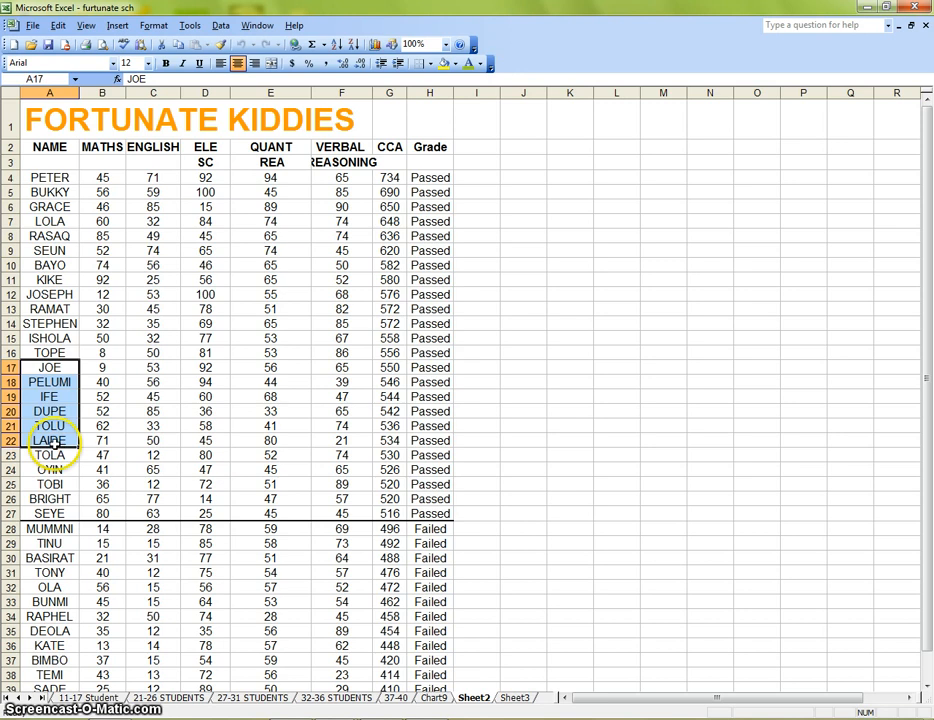
ctrl+click(52, 147)
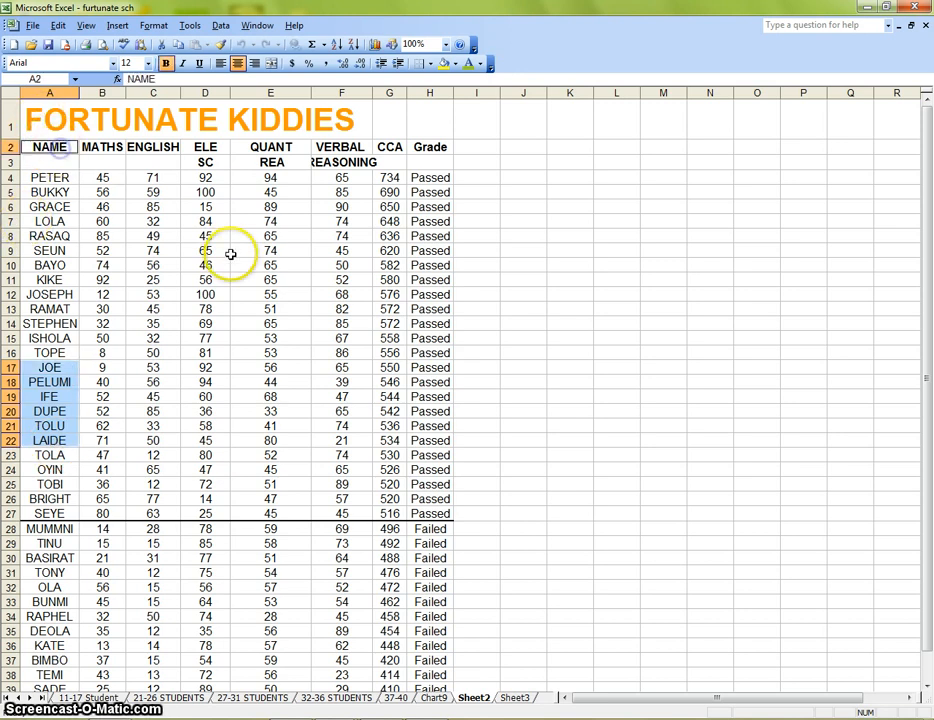
ctrl+click(211, 147)
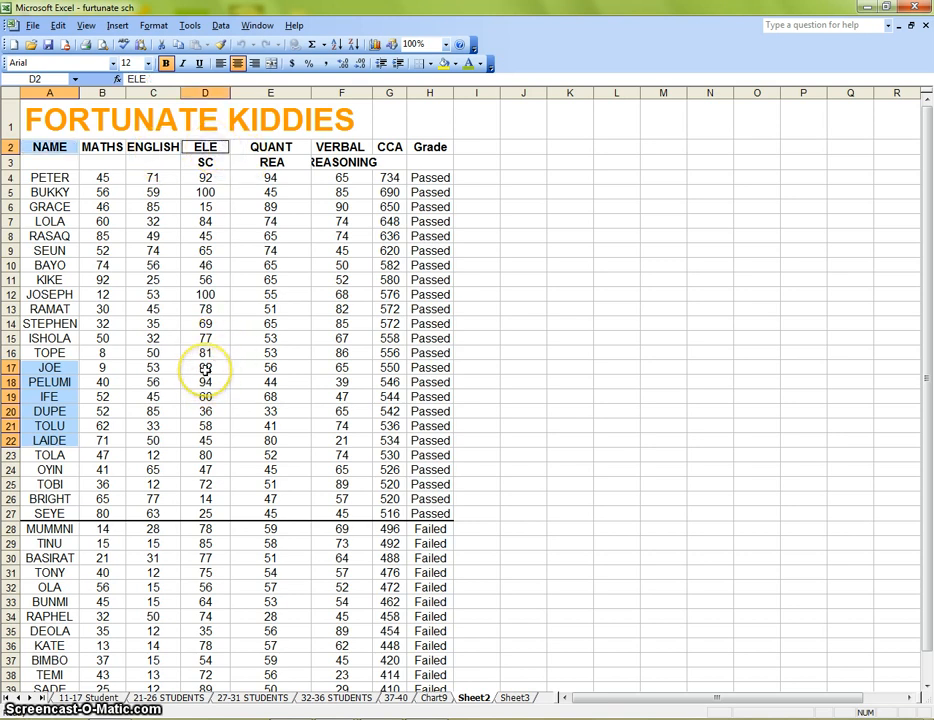
drag(210, 371, 208, 437)
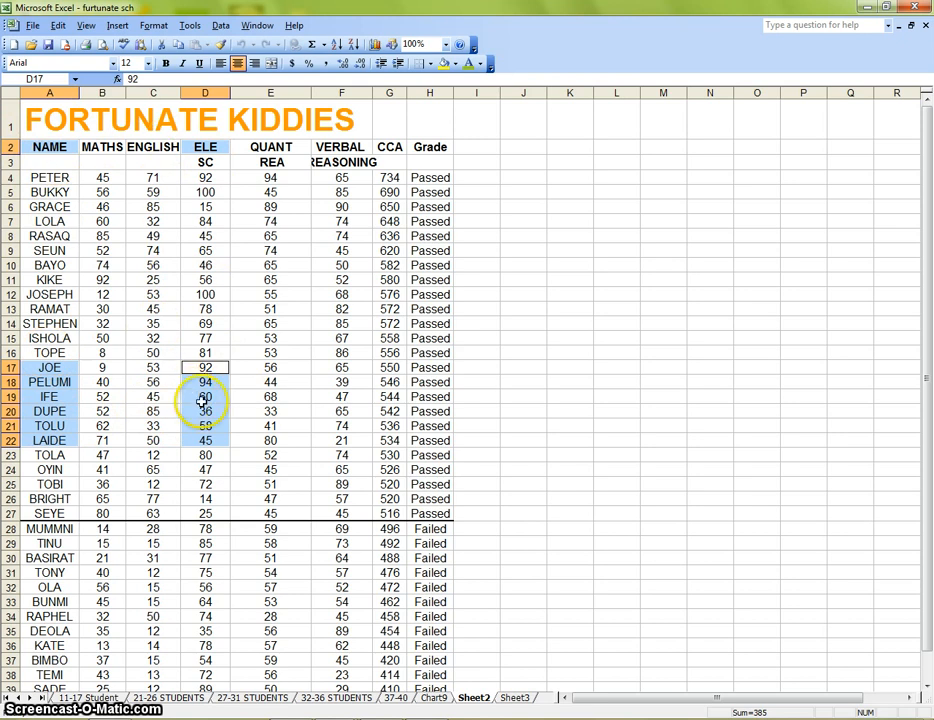
Create a pie chart of the selected ELE scores, with the series in columns, on a new sheet
click(376, 45)
click(597, 297)
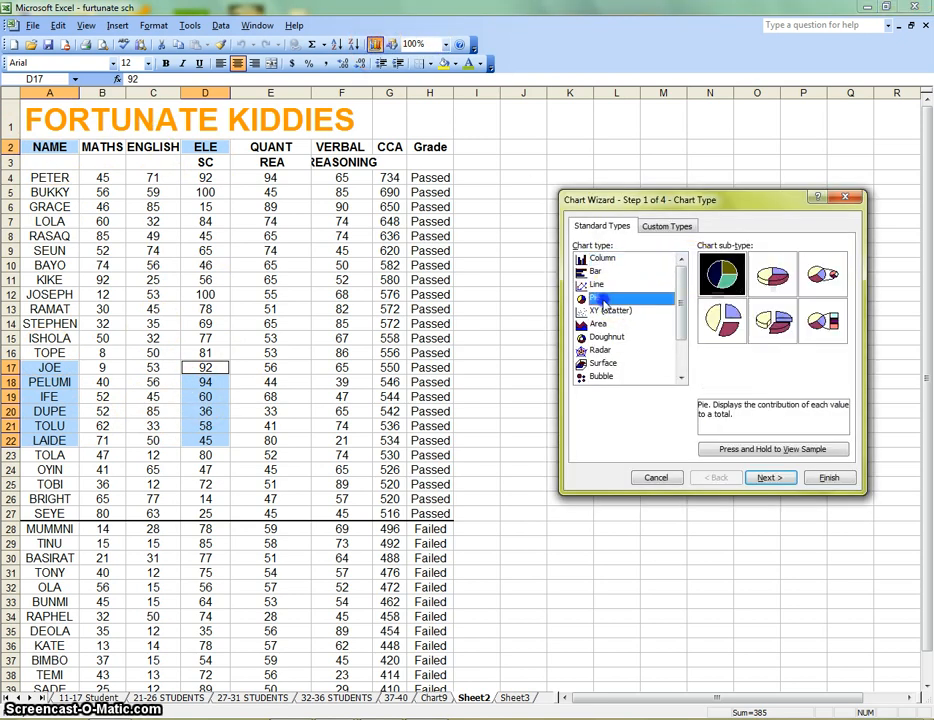
click(770, 478)
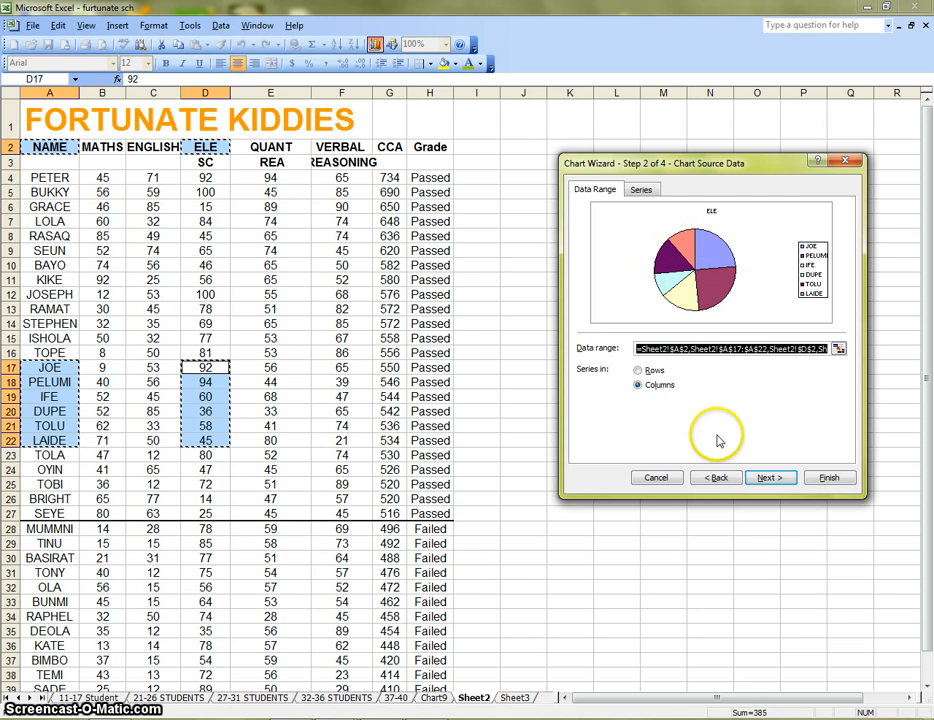
click(768, 479)
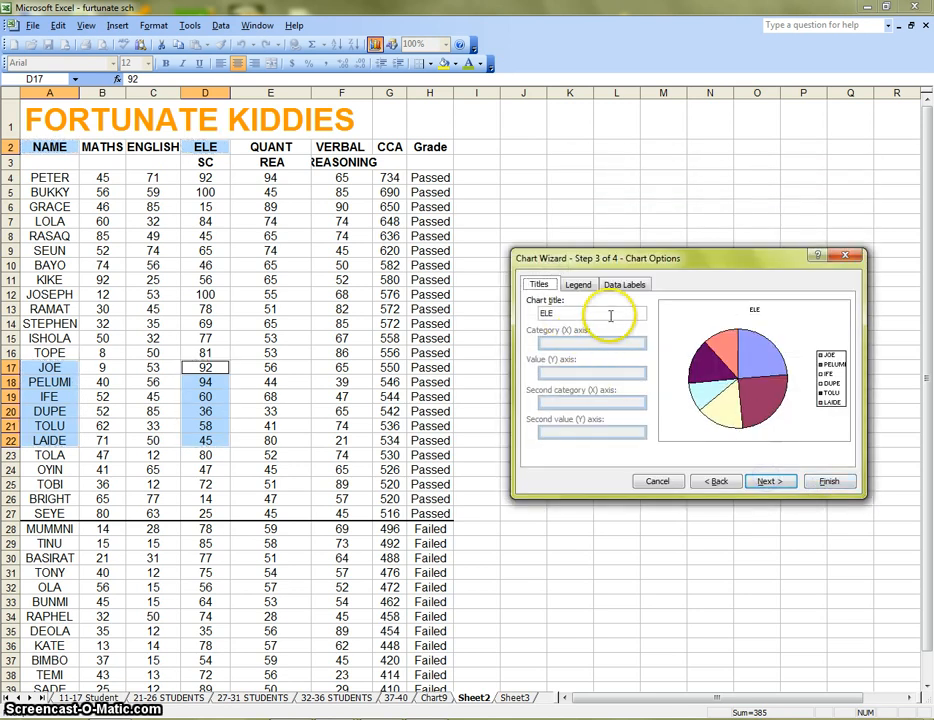
click(768, 481)
click(604, 408)
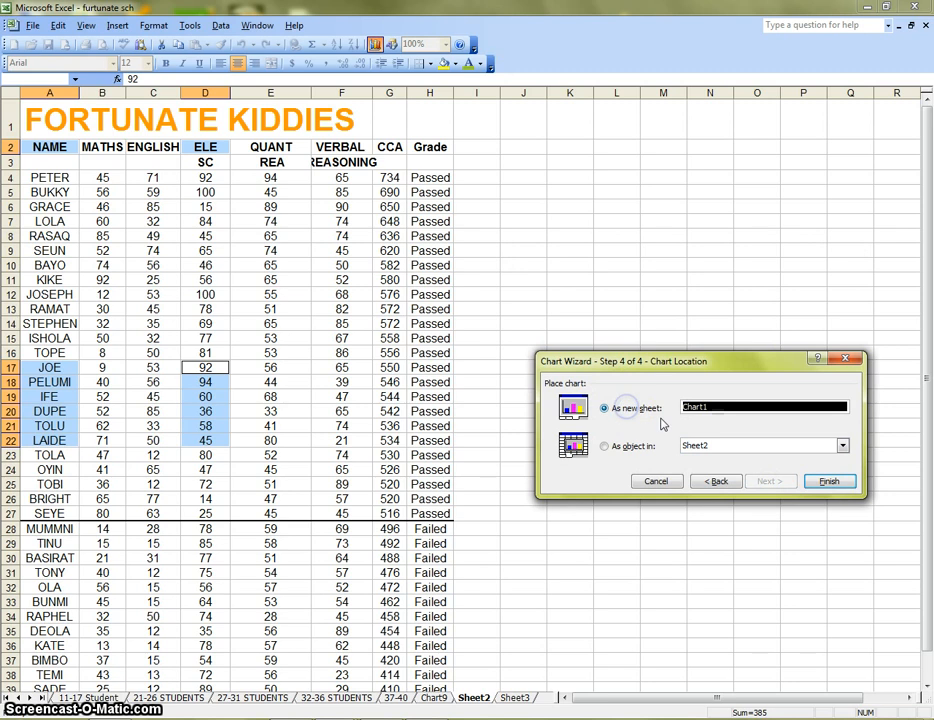
click(829, 482)
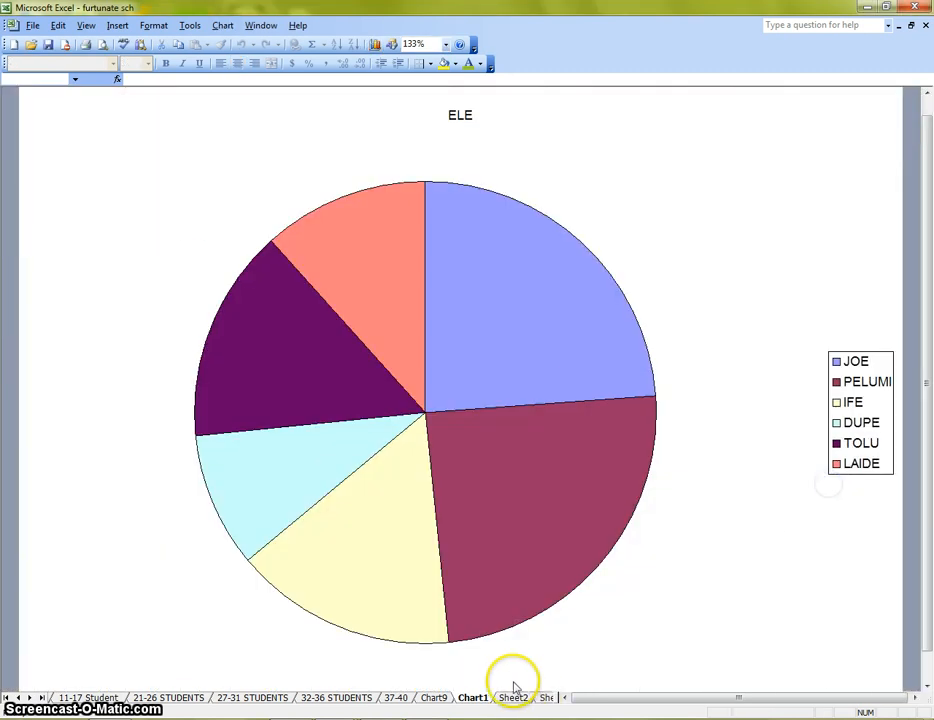
Close the furtunate sch workbook without saving the changes and open it again
click(925, 26)
click(478, 404)
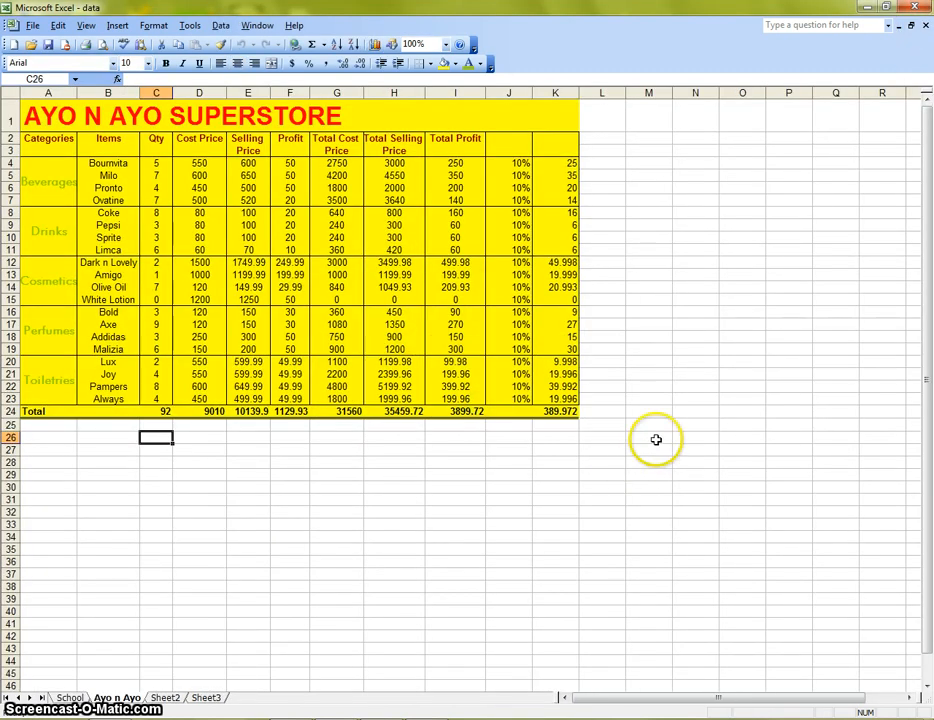
key(alt+Tab)
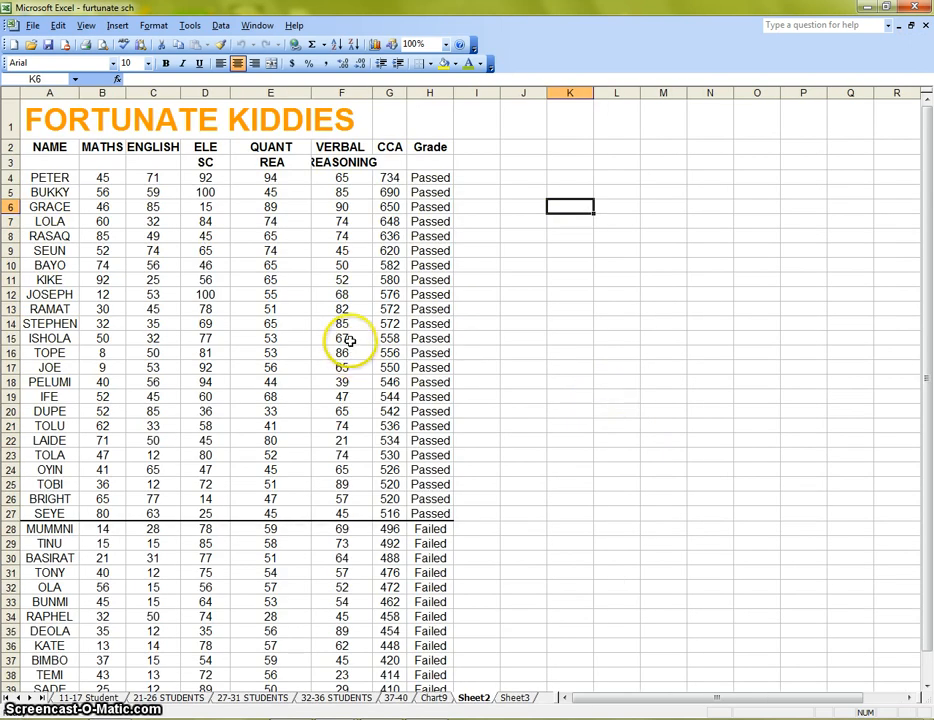
Browse the Chart Wizard's standard chart types, from Line, XY (Scatter) and Area through Bubble and Stock to Cylinder and Cone
click(375, 44)
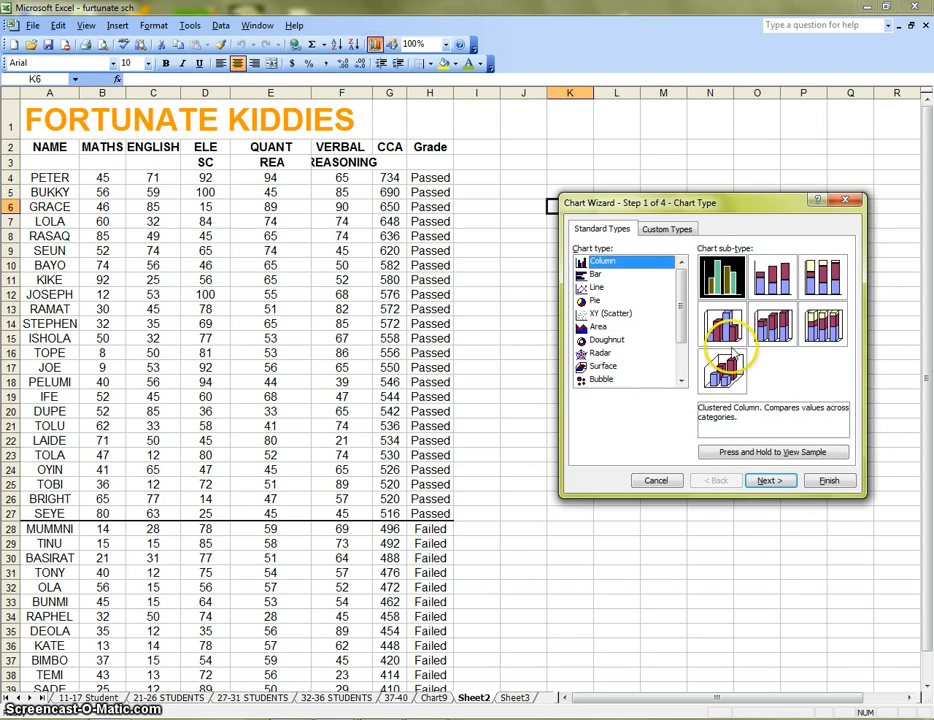
click(595, 288)
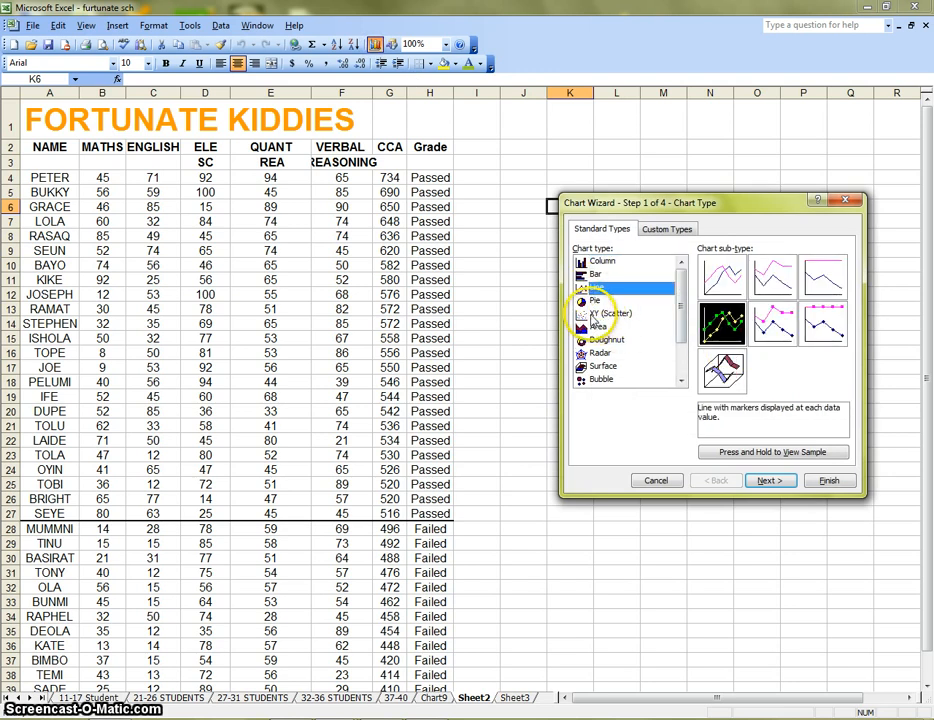
click(592, 314)
click(594, 327)
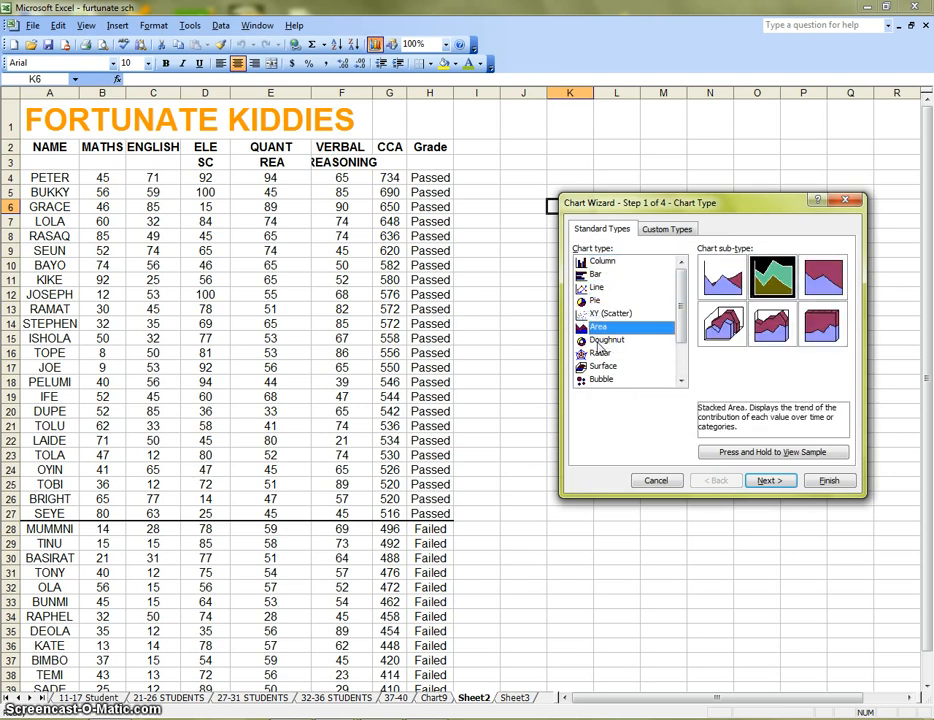
click(600, 341)
click(601, 354)
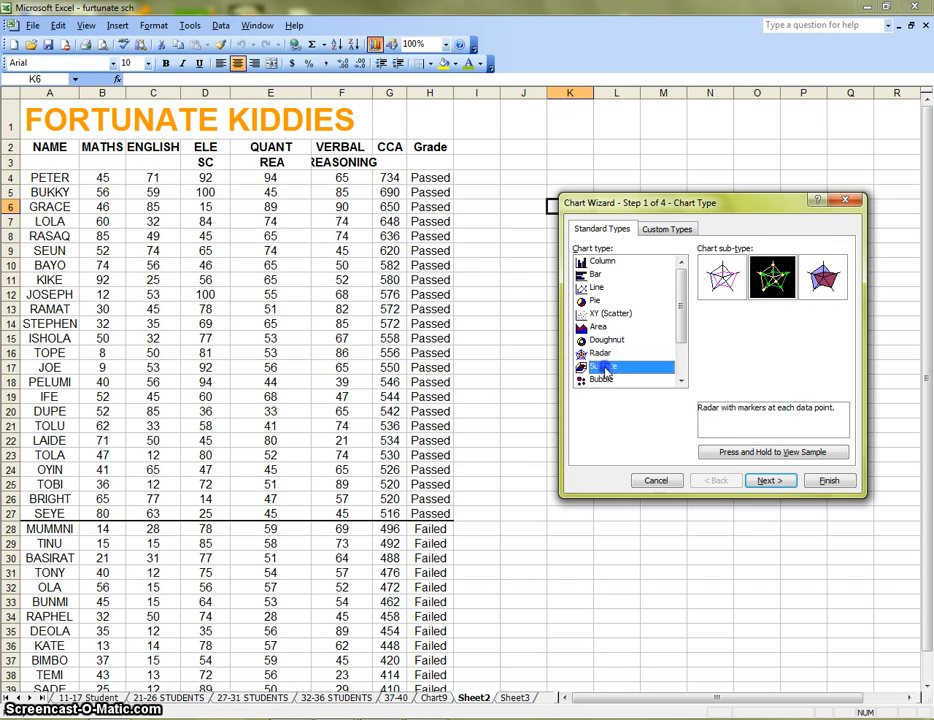
click(604, 367)
click(603, 341)
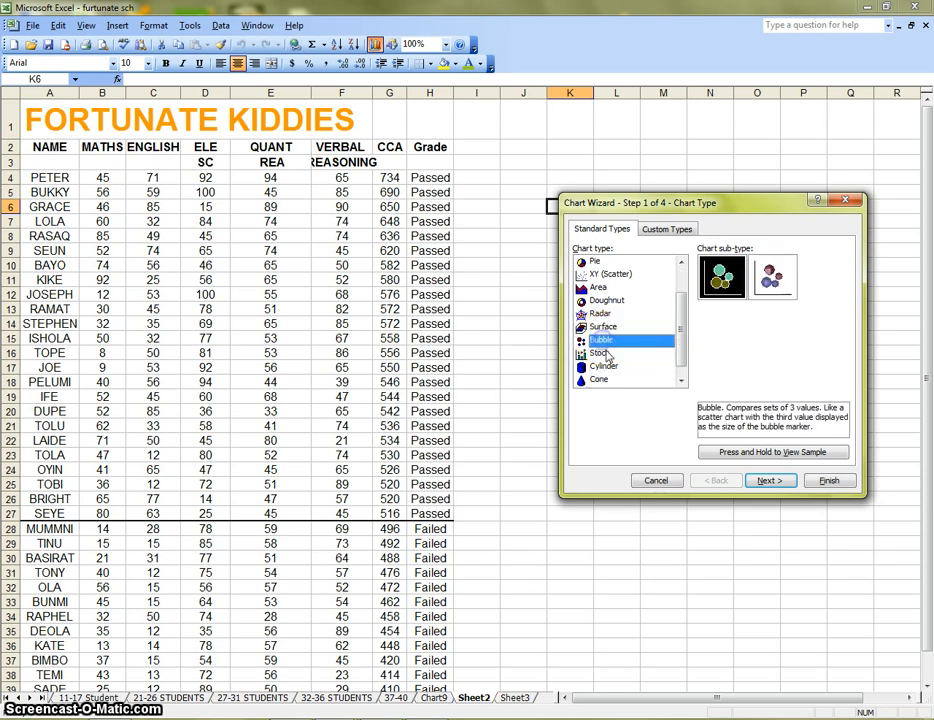
click(603, 355)
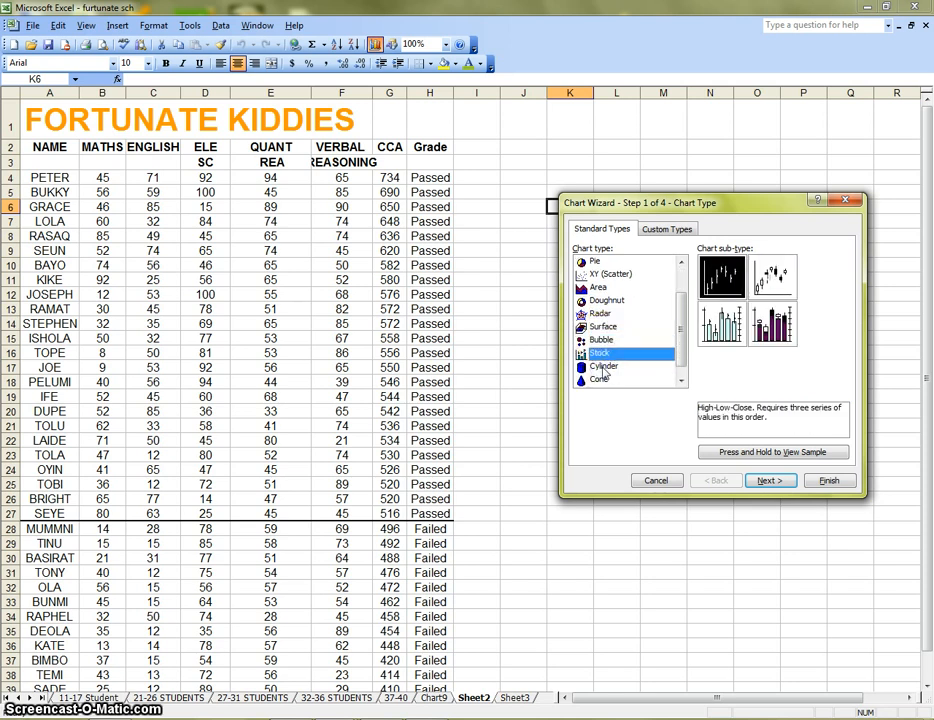
click(602, 368)
click(601, 380)
click(599, 367)
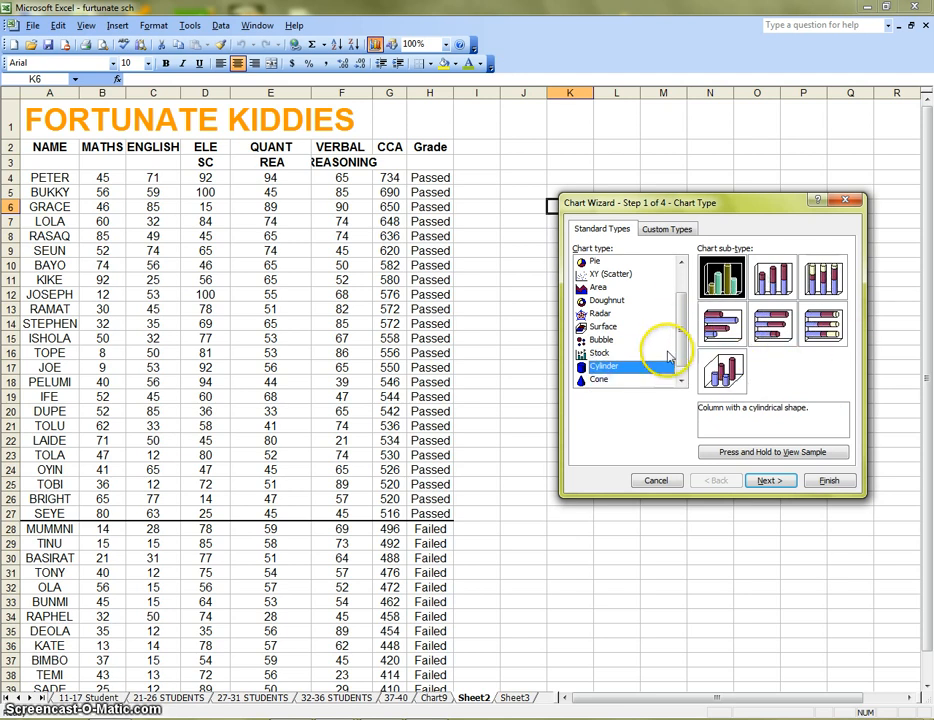
drag(681, 331, 680, 296)
click(599, 277)
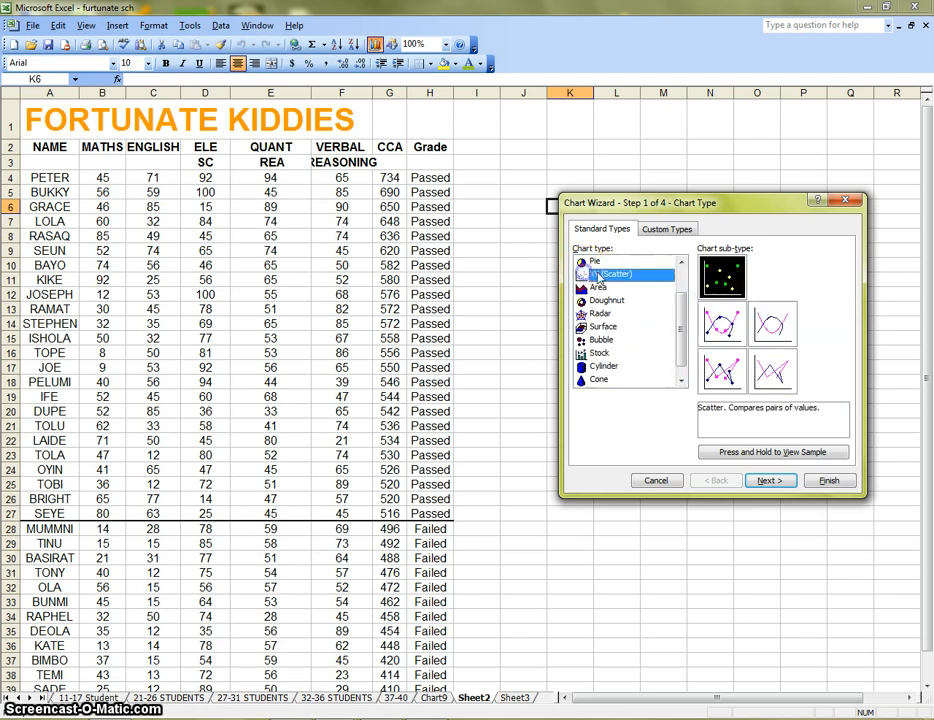
scroll(615, 285, up, 1)
Compare the sub-types of the Bar and Column charts, glance at the Line type again, and cancel the Chart Wizard
click(596, 274)
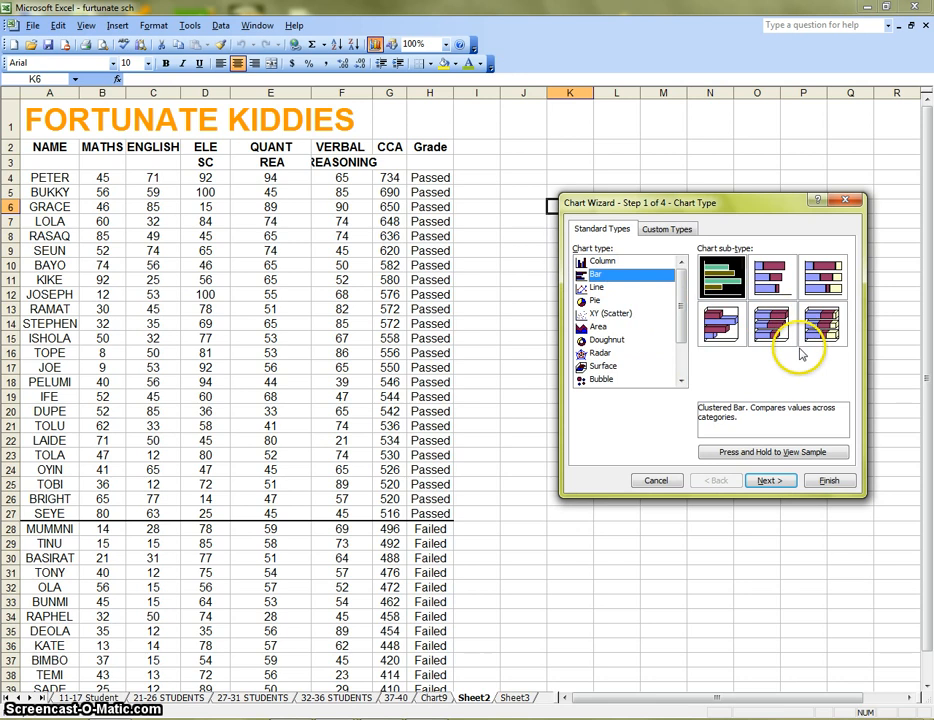
click(721, 323)
click(771, 323)
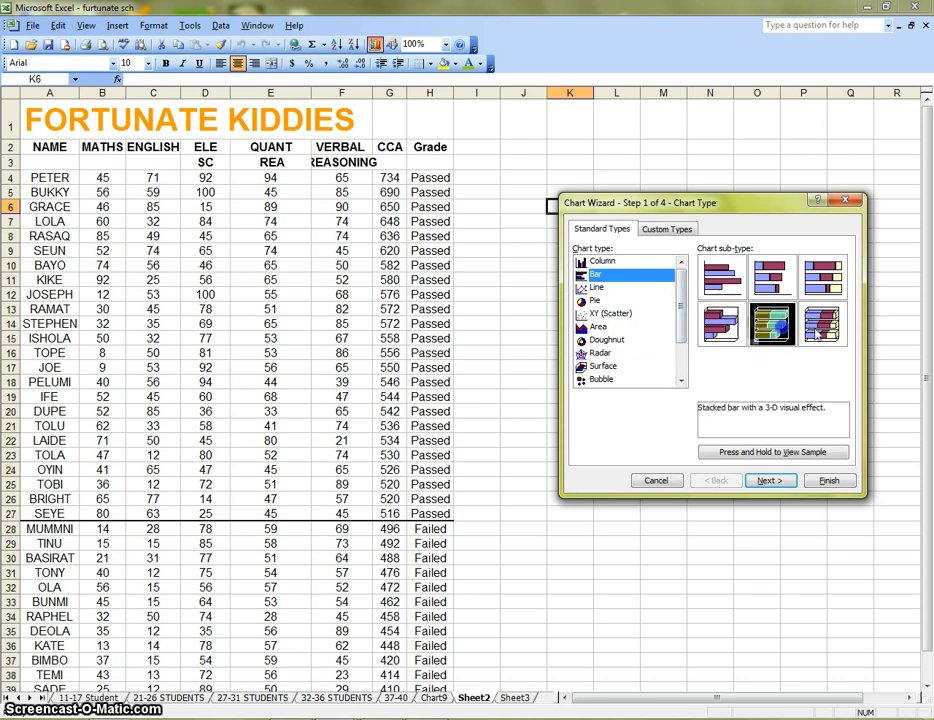
click(821, 323)
click(602, 262)
click(730, 335)
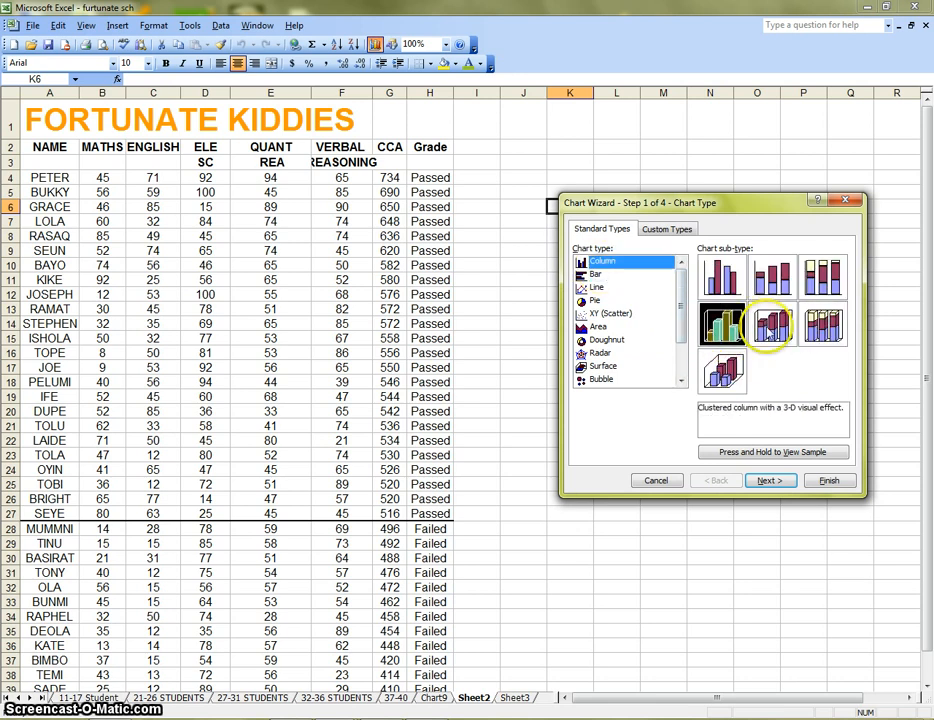
click(771, 323)
click(821, 323)
click(822, 277)
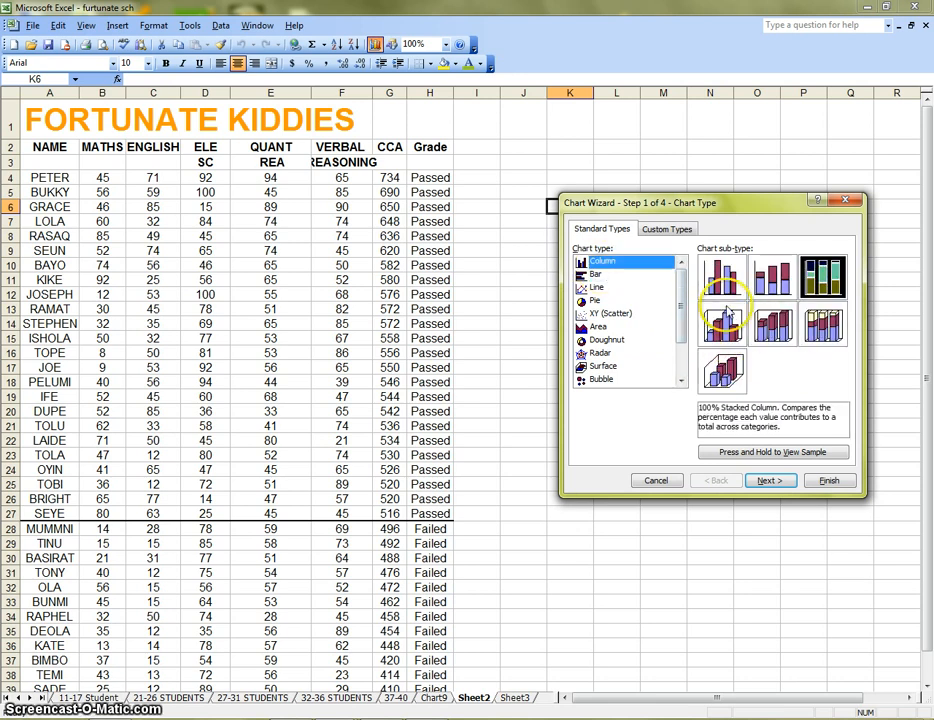
click(721, 277)
click(771, 277)
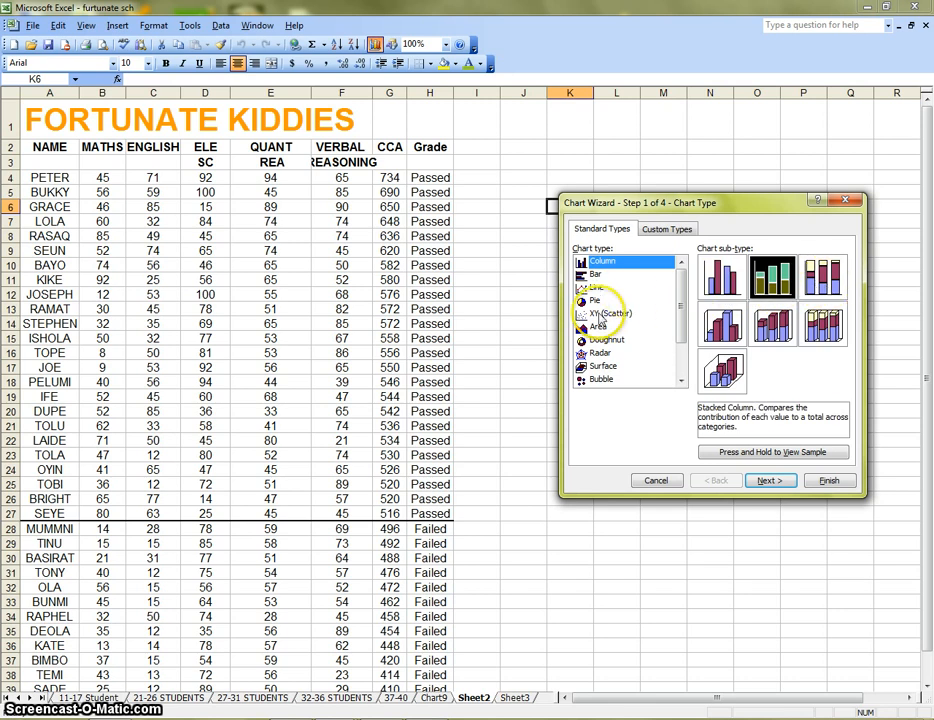
click(597, 287)
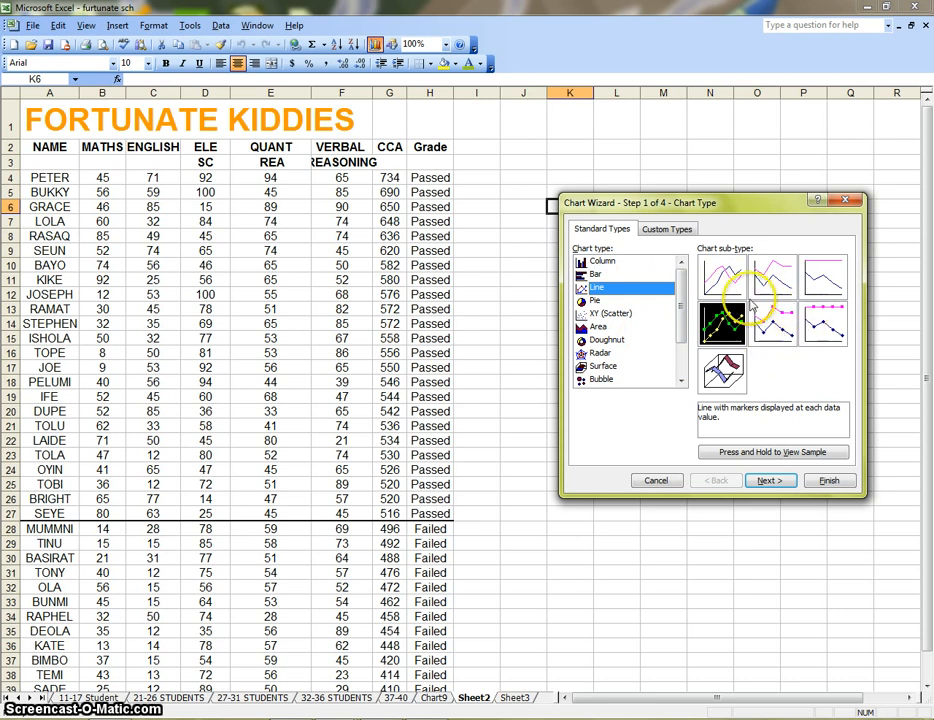
click(597, 274)
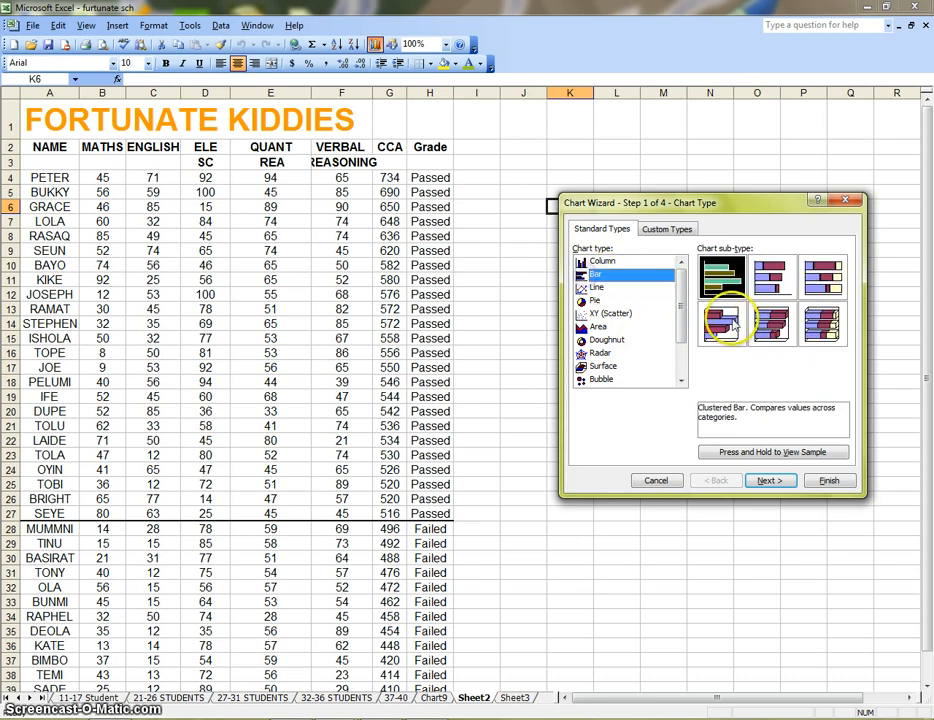
click(656, 480)
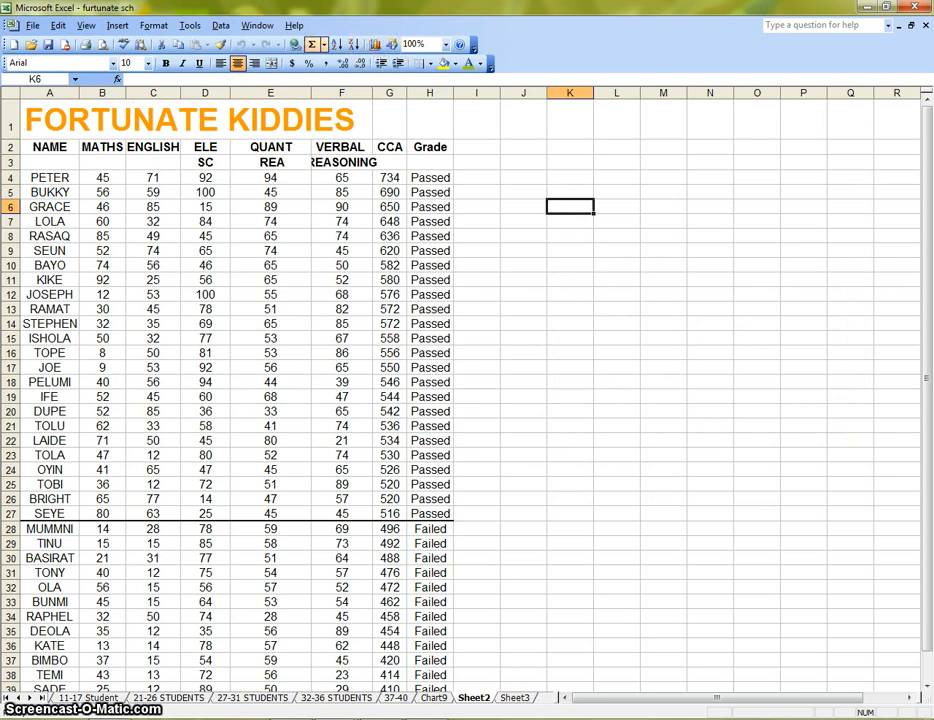
Start inserting a chart on Sheet2
click(120, 28)
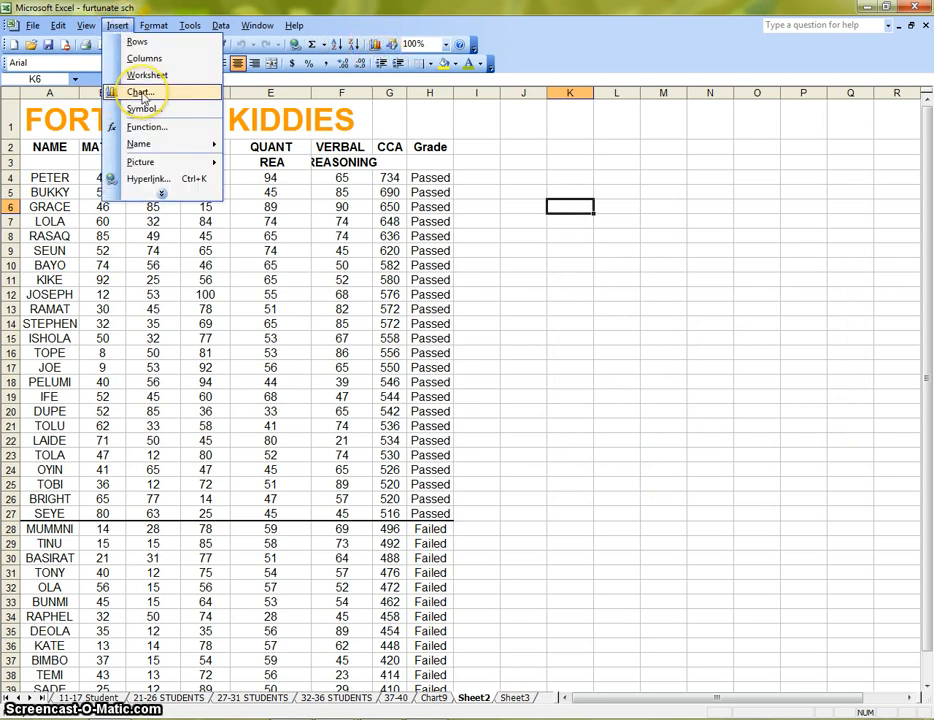